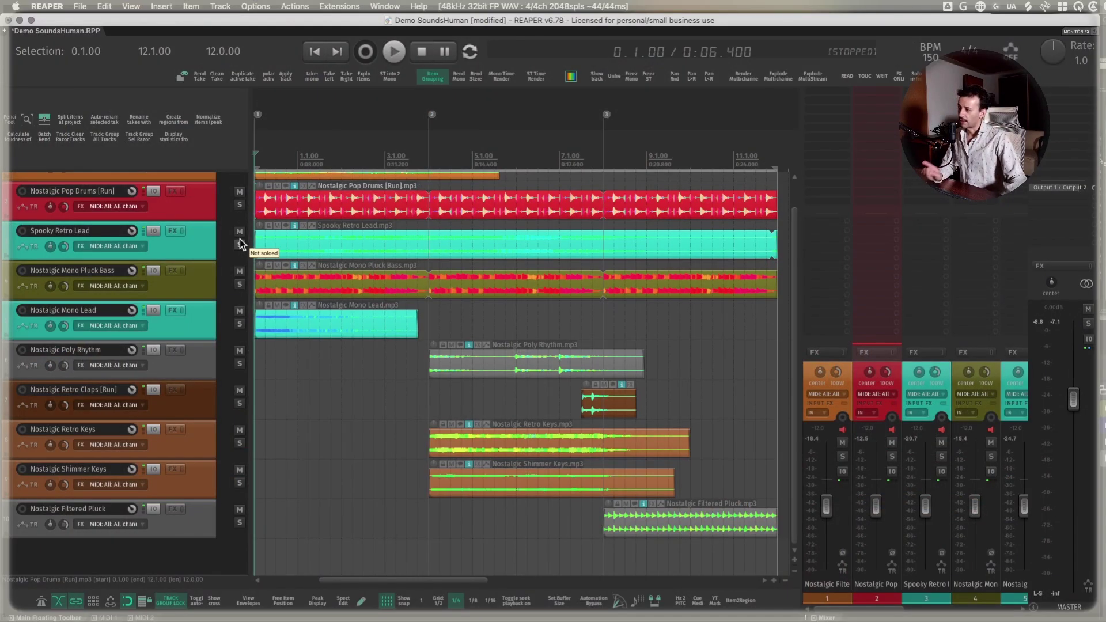
# Start playing the arrangement from the Spooky Retro Lead item.
pyautogui.hscroll(-2, 271, 238)
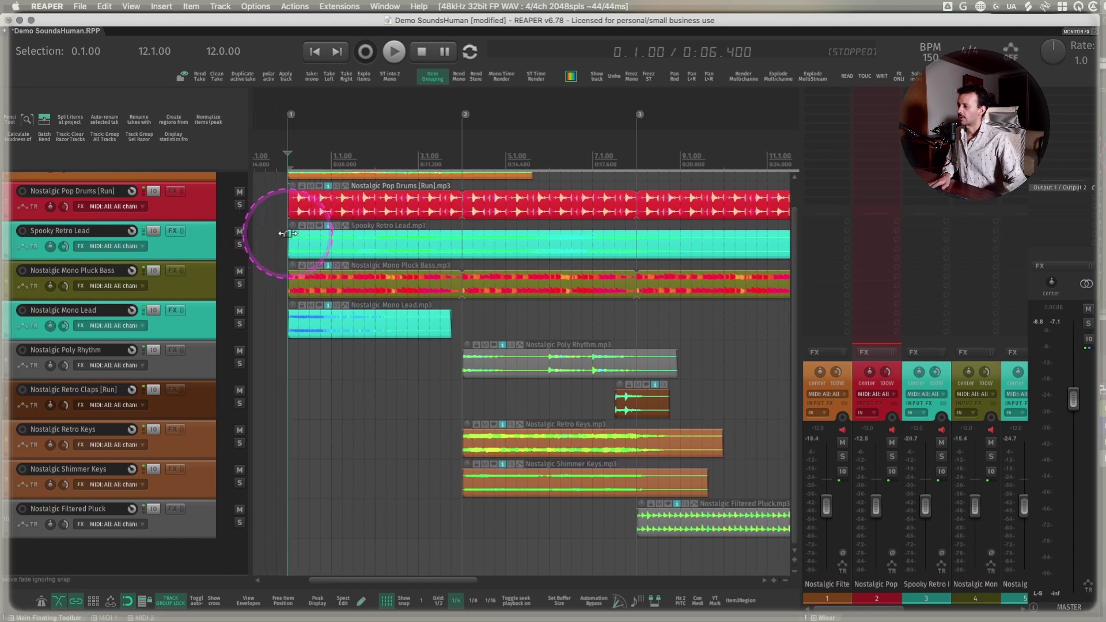
pyautogui.click(287, 239)
pyautogui.press('space')
pyautogui.scroll(-2, 372, 243)
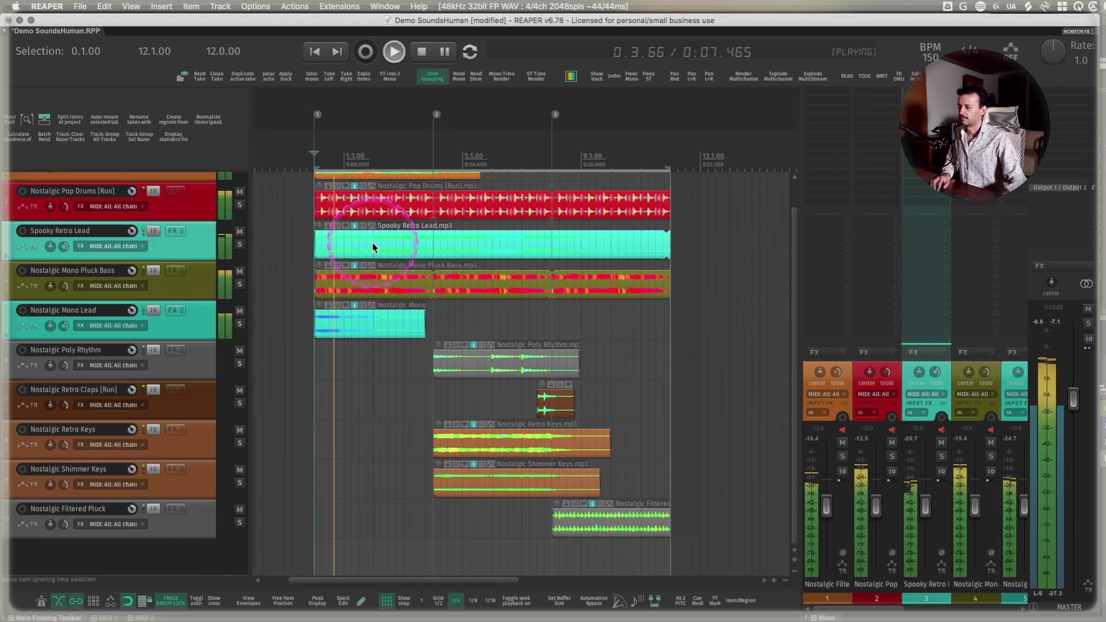
pyautogui.scroll(2, 372, 243)
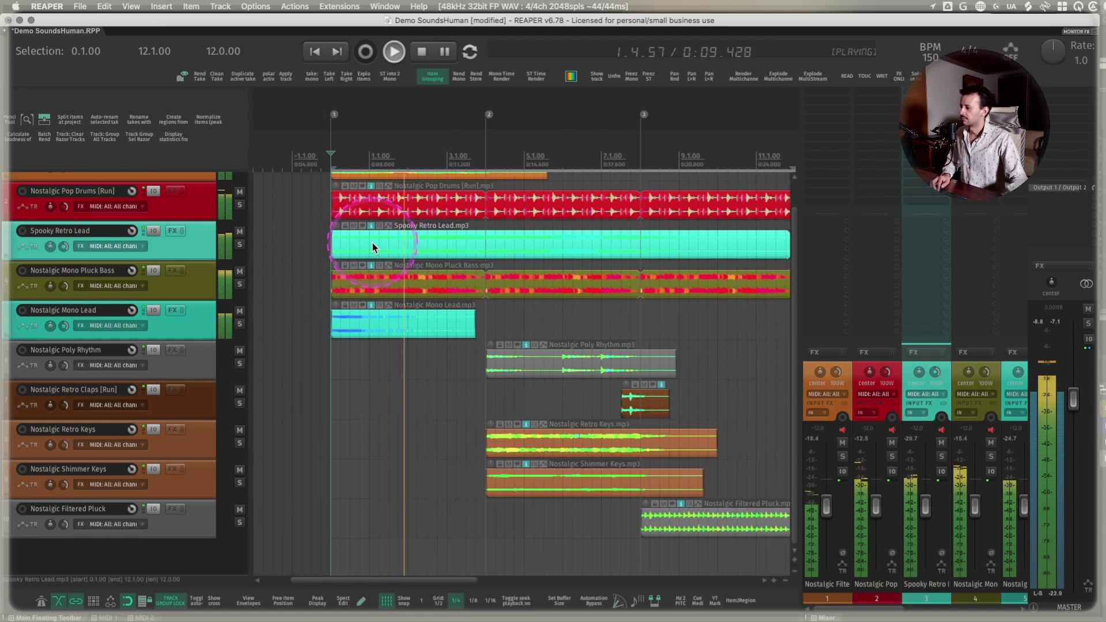
# Scroll the track list back to the top and return to the project window.
pyautogui.hscroll(3, 384, 248)
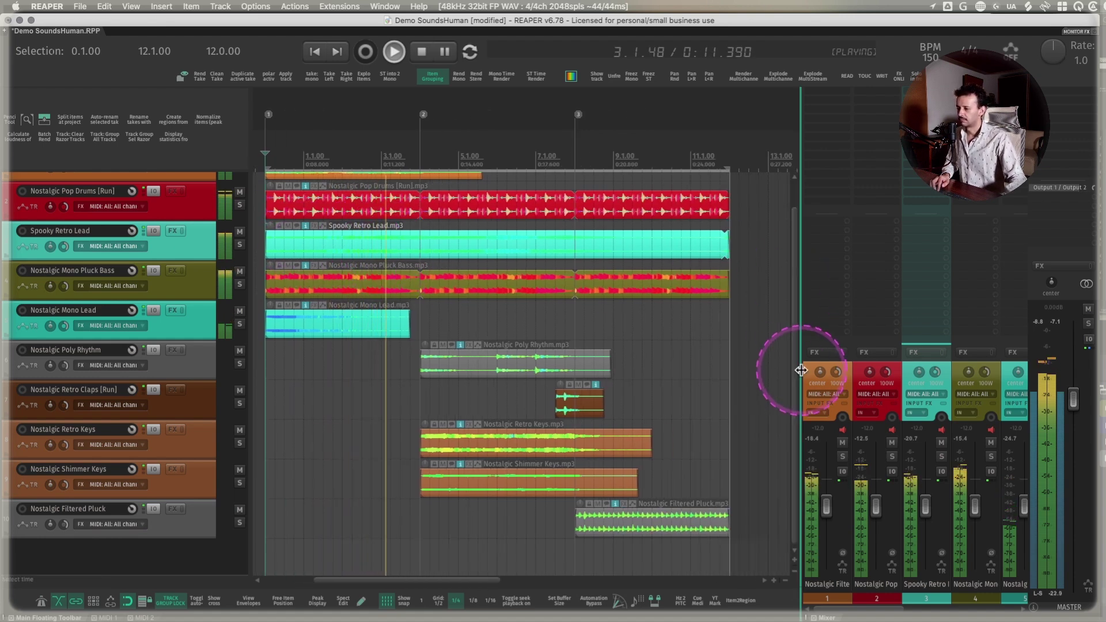
pyautogui.moveTo(794, 380); pyautogui.dragTo(794, 354)
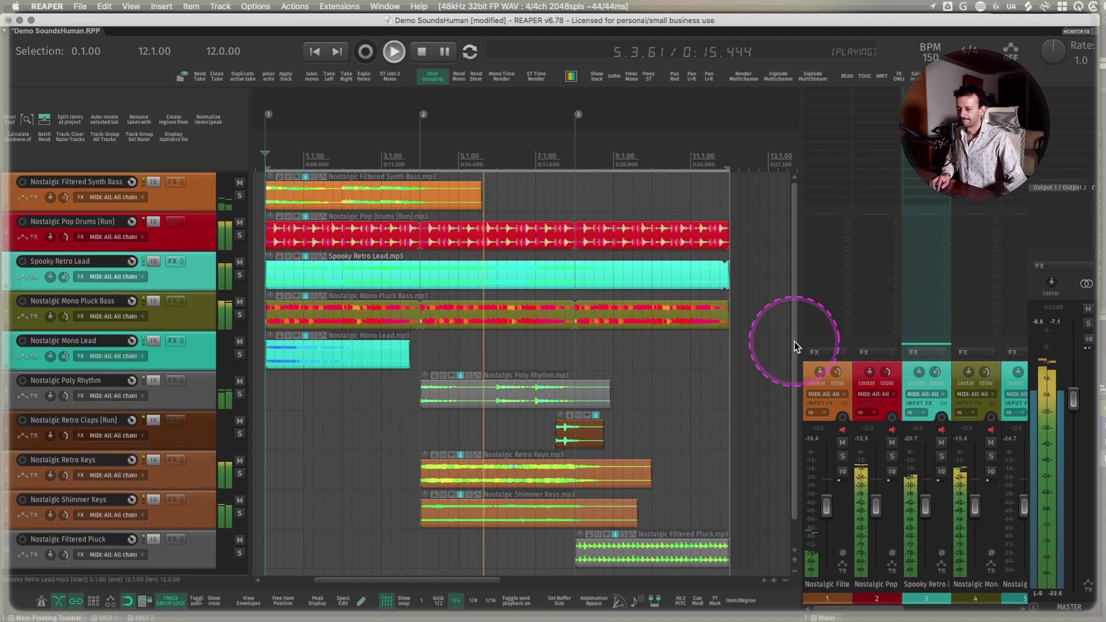
pyautogui.click(1105, 484)
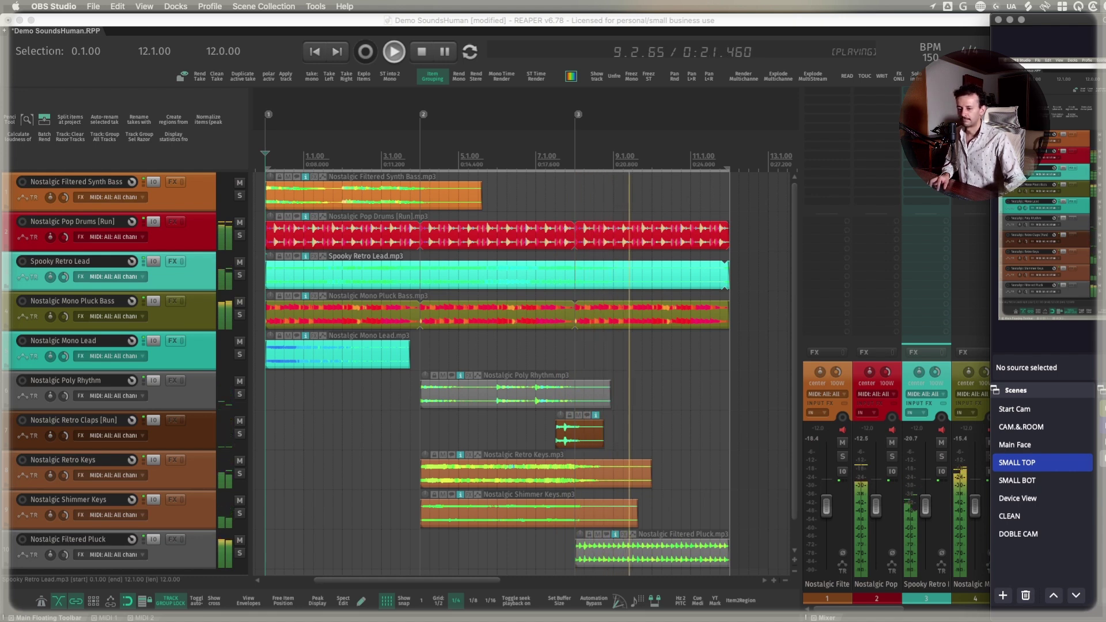
pyautogui.click(573, 347)
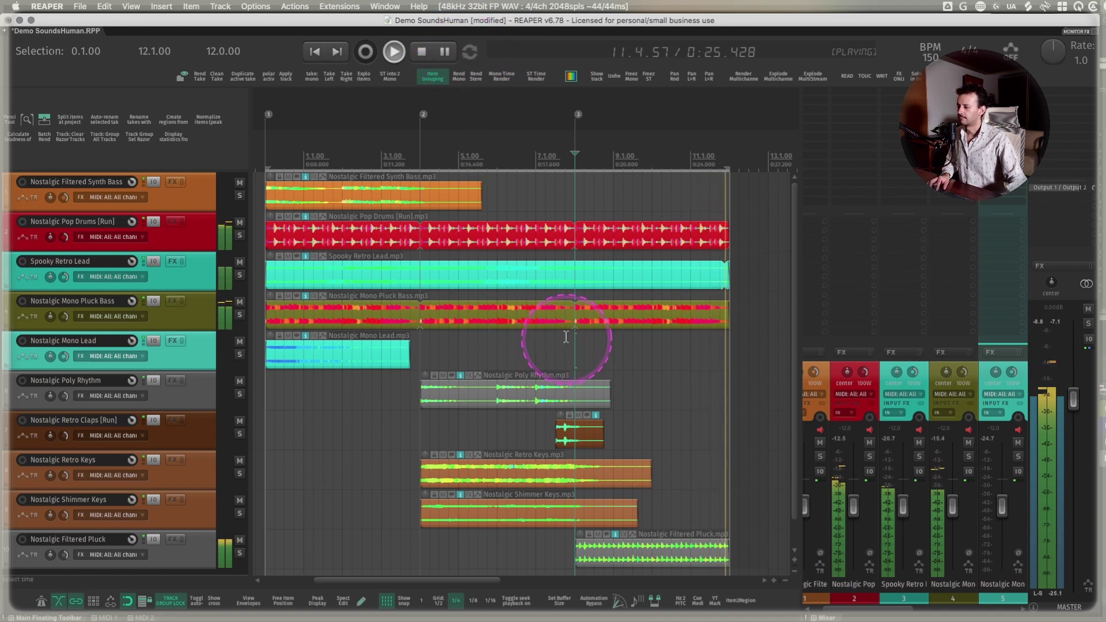
# Stop playback, select bars 4 to 8, and solo Nostalgic Retro Keys and Pop Drums.
pyautogui.press('space')
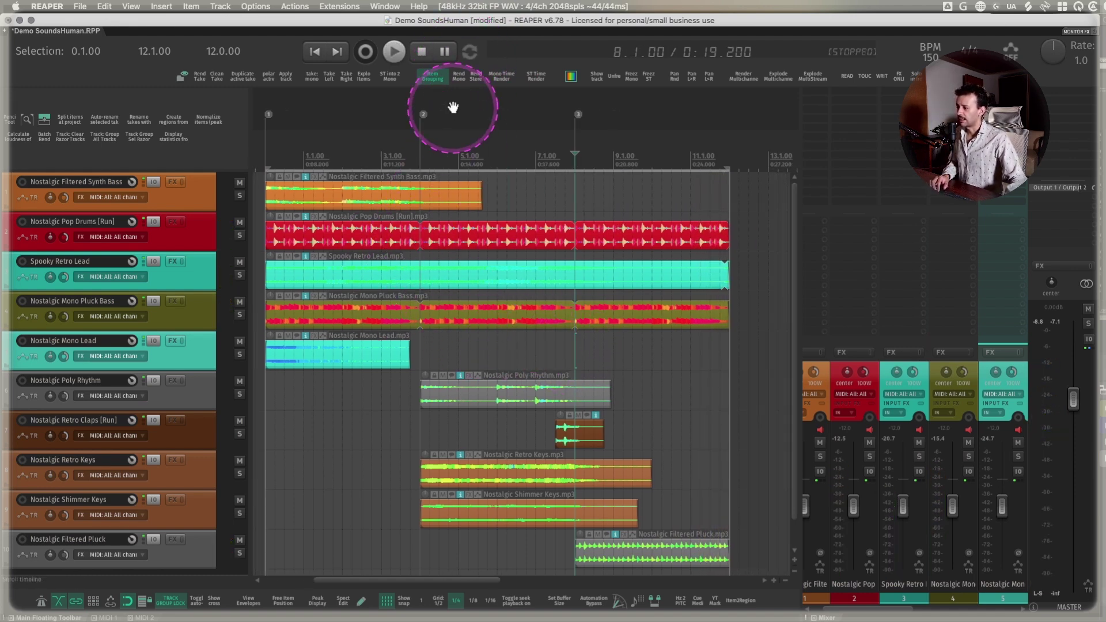
pyautogui.doubleClick(468, 160)
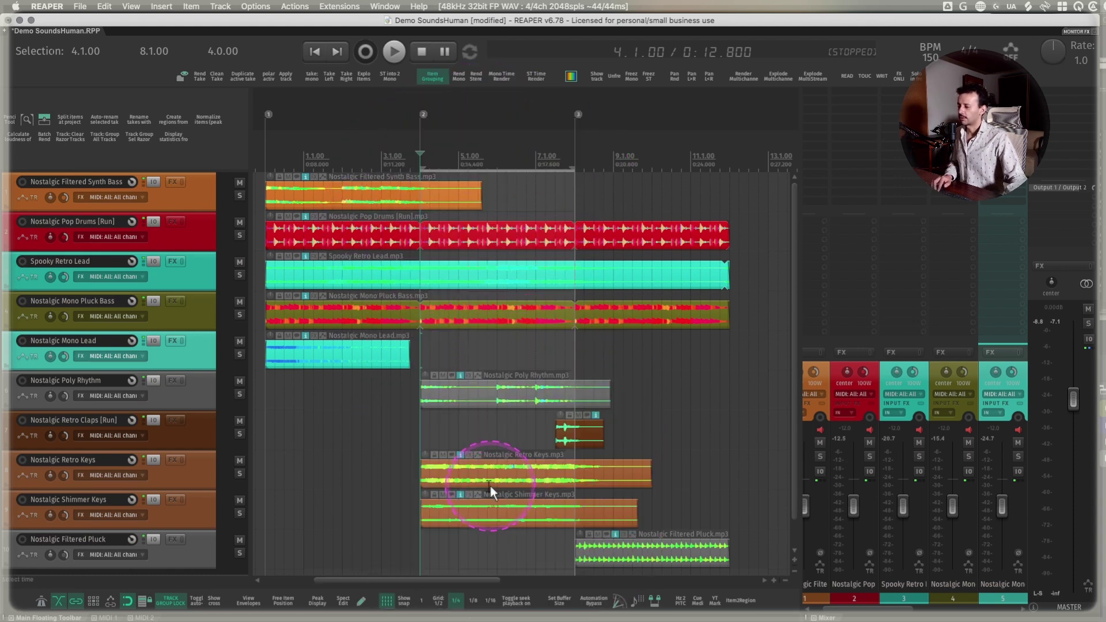
pyautogui.click(421, 477)
pyautogui.press('s')
pyautogui.press('s')
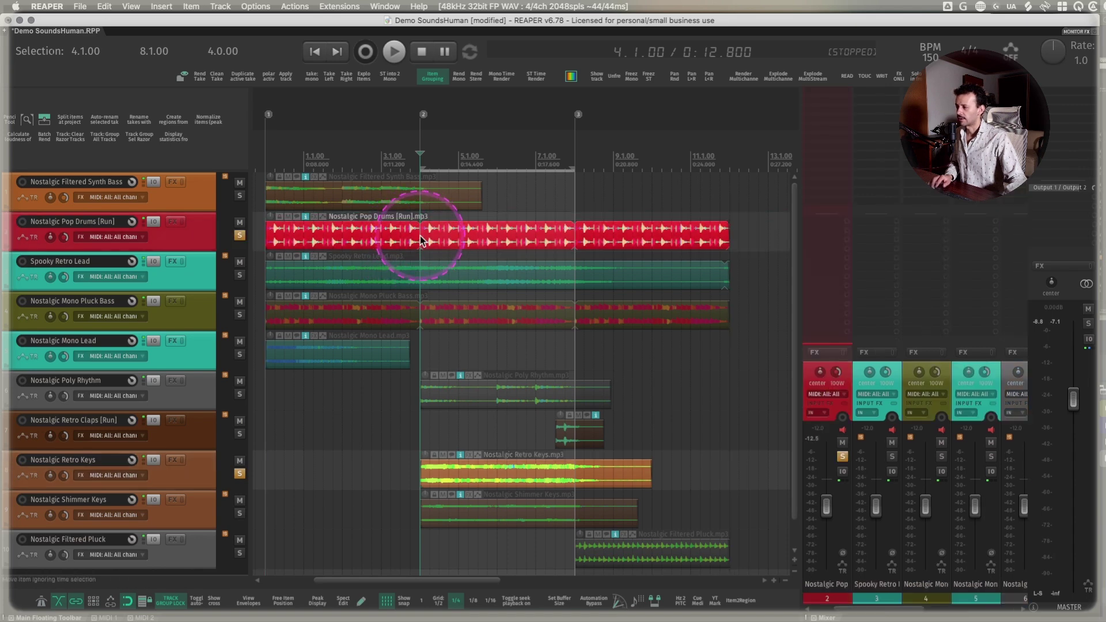
# Preview the soloed tracks from bar 4 and reselect Nostalgic Retro Keys.
pyautogui.press('space')
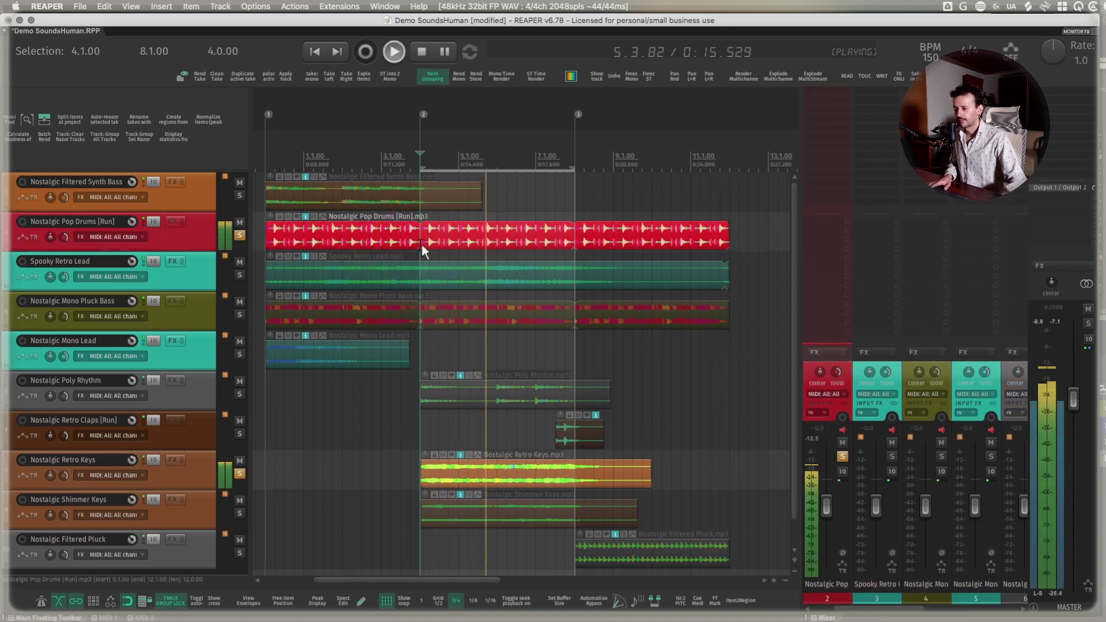
pyautogui.press('space')
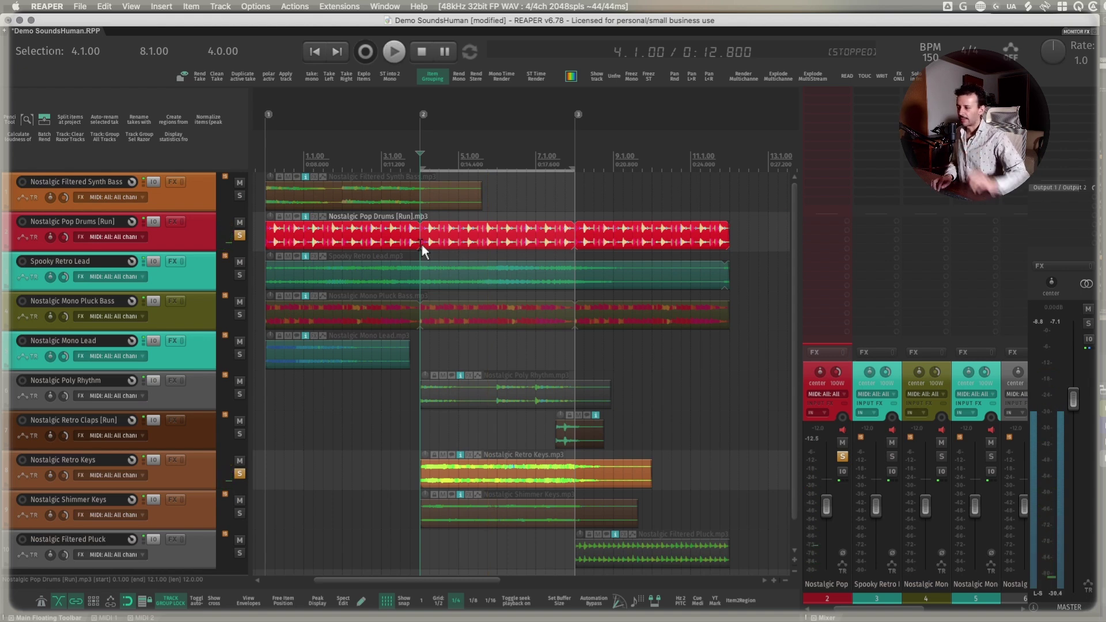
pyautogui.click(188, 478)
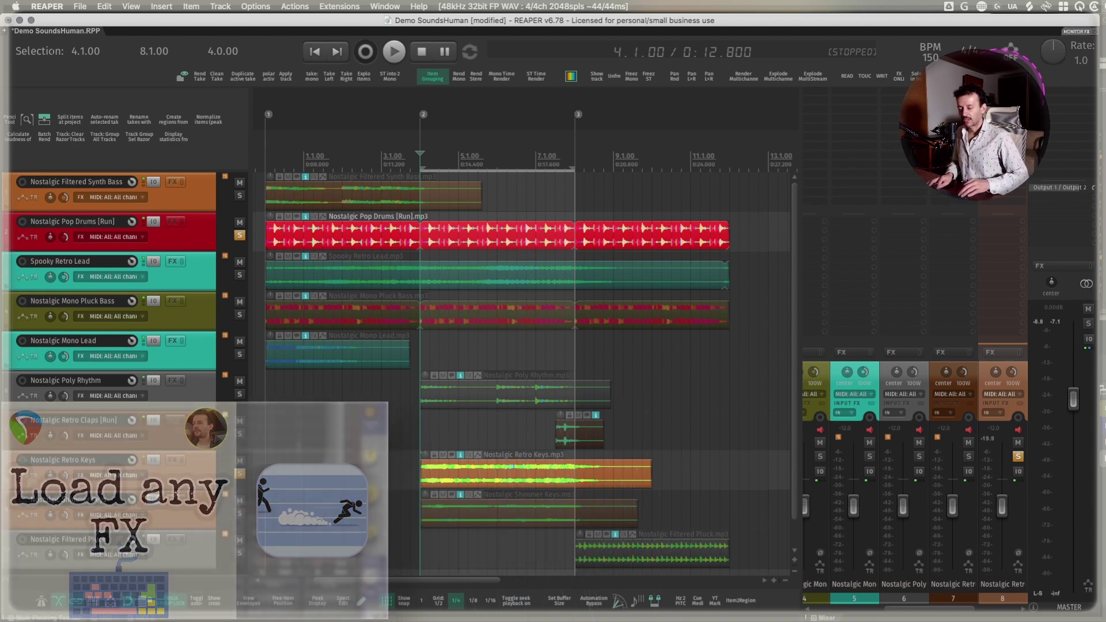
# Insert VST: ReaComp (Cockos) on Nostalgic Retro Keys from the reacomp-filtered FX list.
pyautogui.press('f')
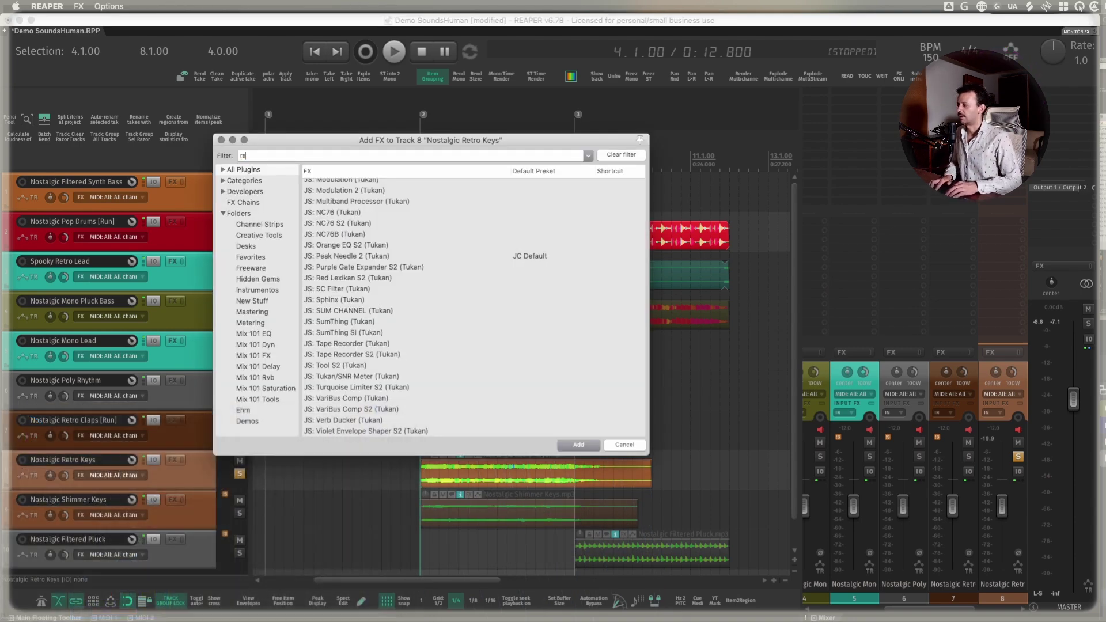
pyautogui.press('Down')
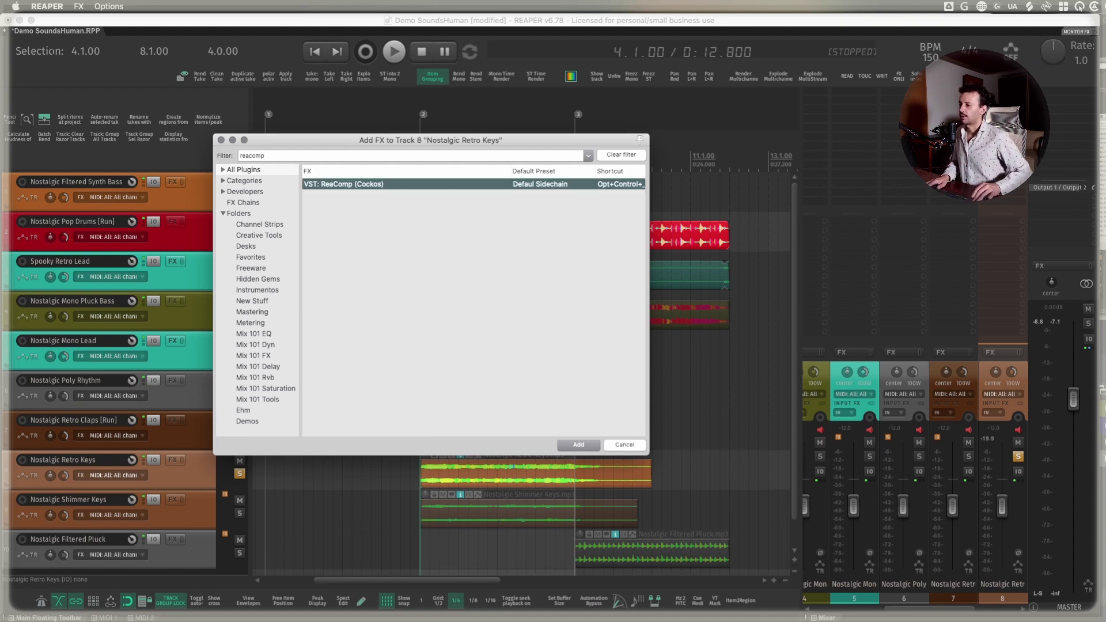
pyautogui.doubleClick(603, 185)
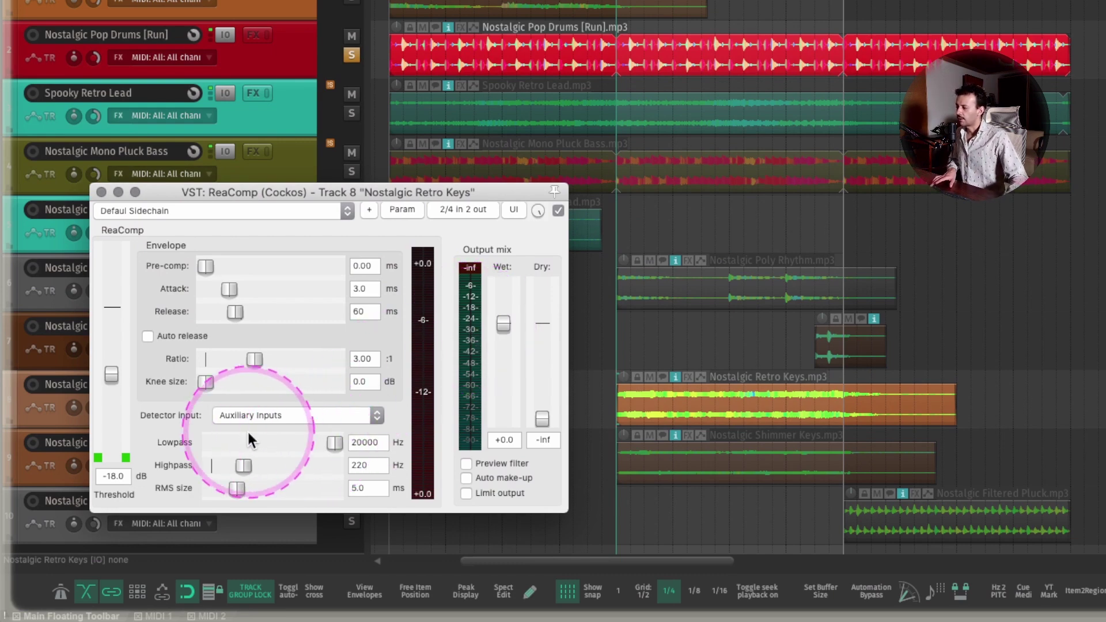
pyautogui.hotkey('ctrl', 'alt', 'm')
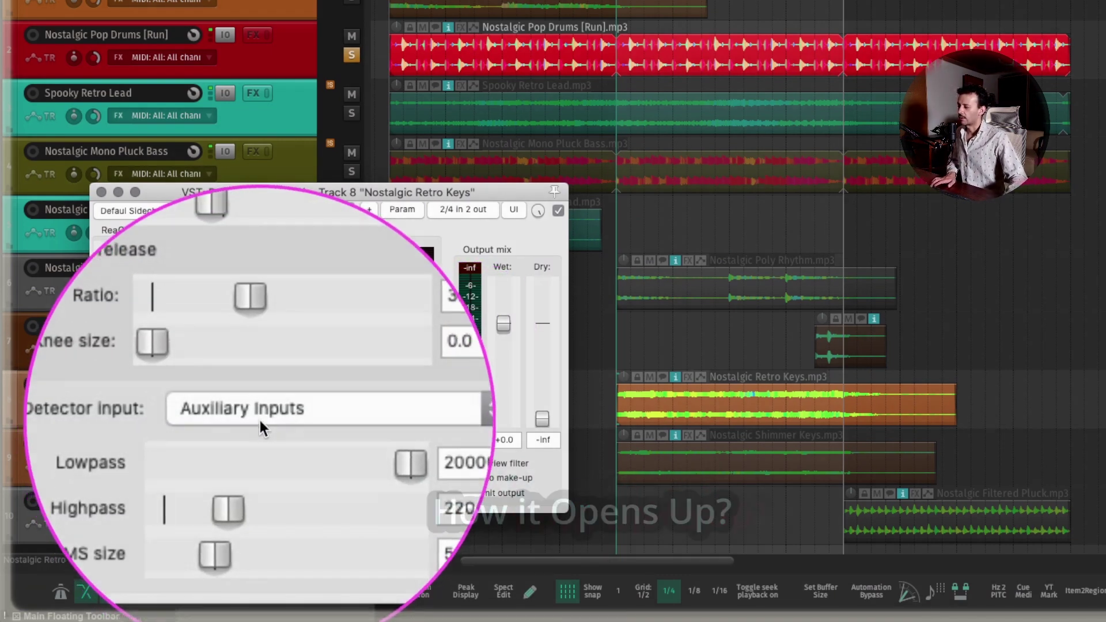
pyautogui.click(261, 416)
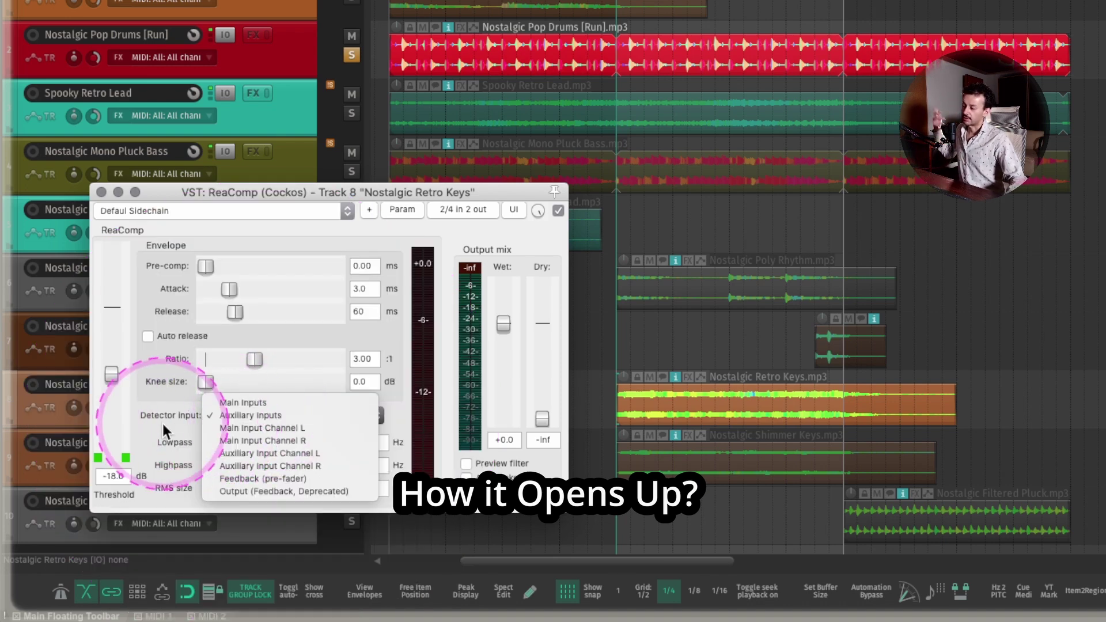
pyautogui.click(162, 424)
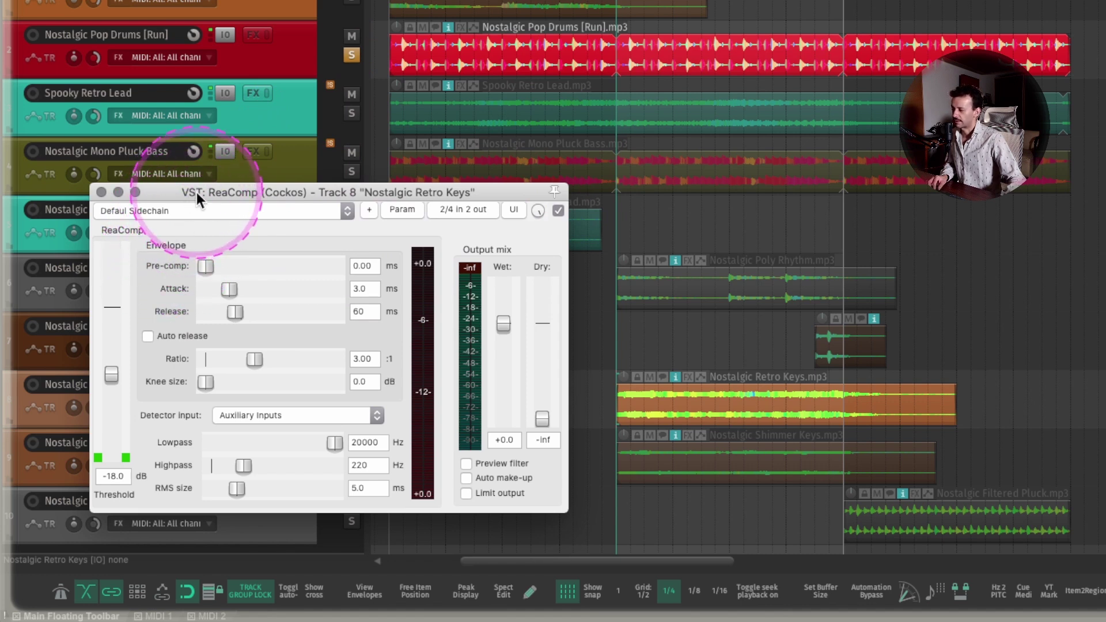
# Send Pop Drums into Retro Keys channels 3/4 and pull ReaComp's threshold to -40.2 dB.
pyautogui.moveTo(226, 36); pyautogui.dragTo(60, 404)
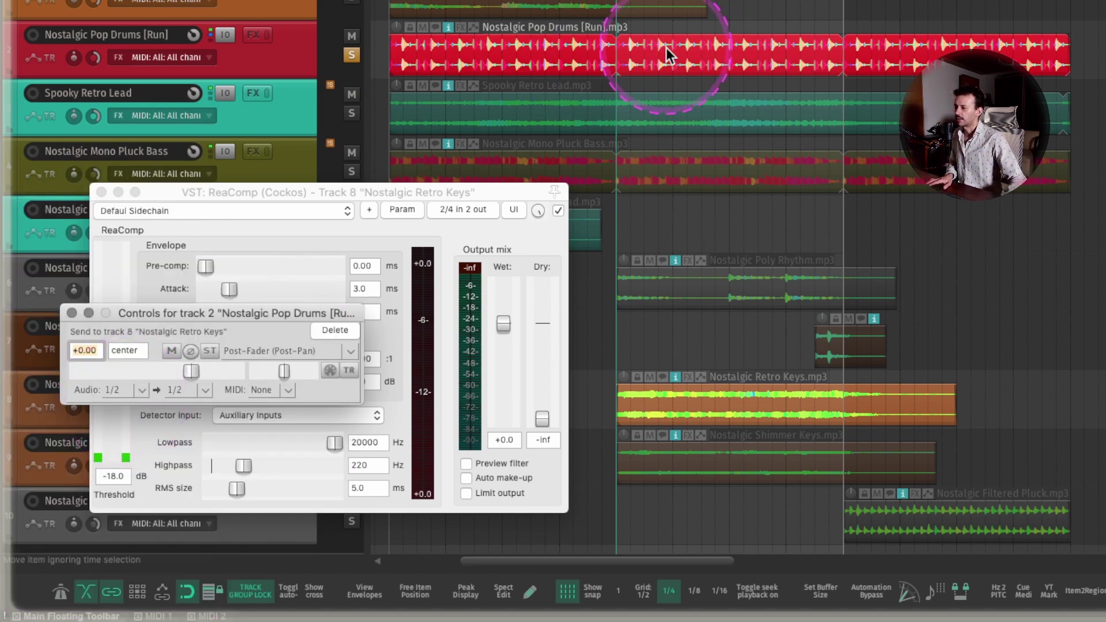
pyautogui.click(205, 390)
pyautogui.moveTo(245, 464)
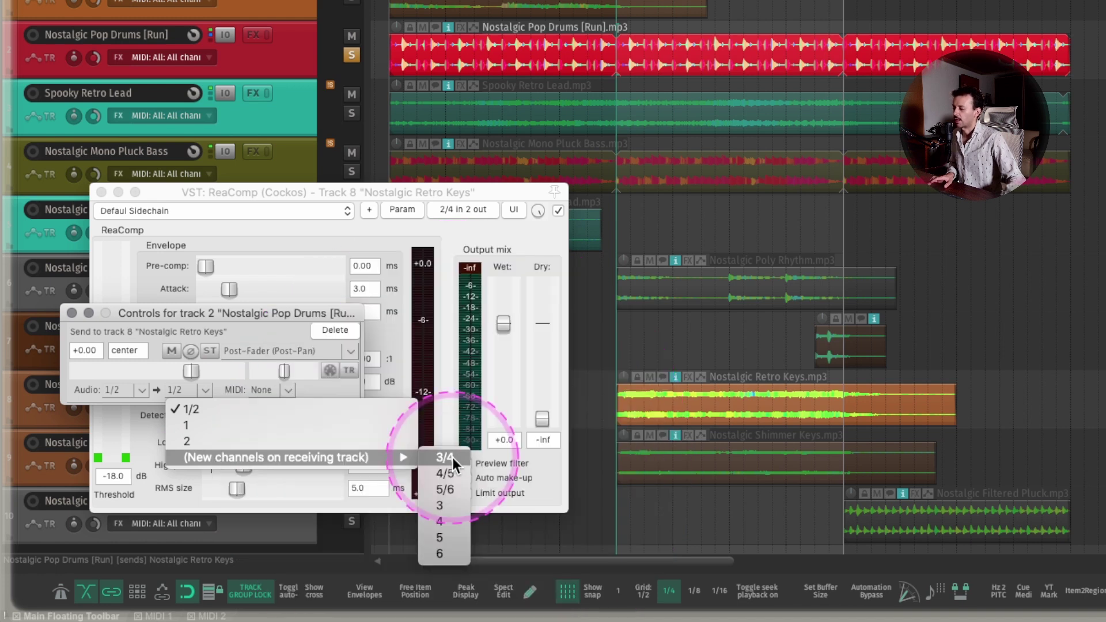
pyautogui.click(443, 457)
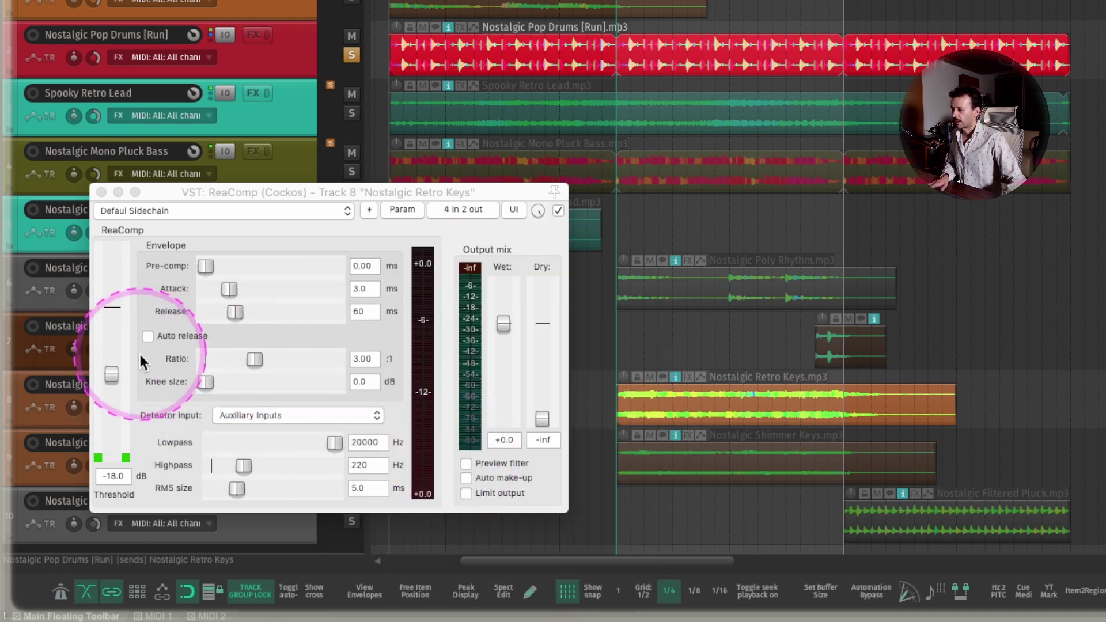
pyautogui.press('space')
pyautogui.moveTo(112, 375); pyautogui.dragTo(115, 419)
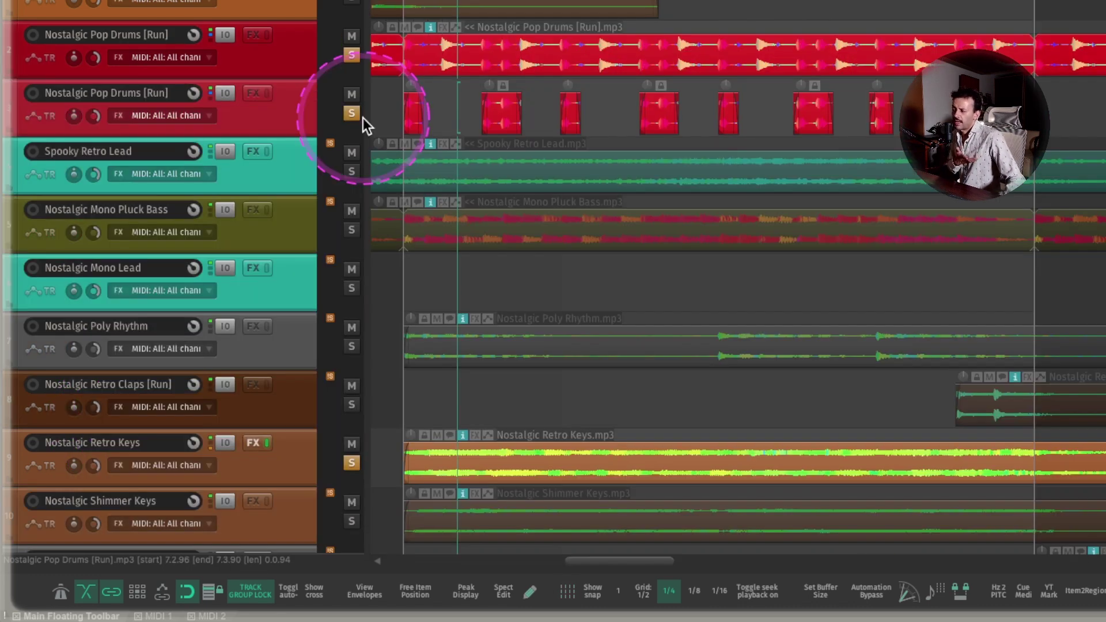
# Check the chopped Pop Drums [Run] send to Retro Keys and switch off its master/parent send.
pyautogui.click(418, 66)
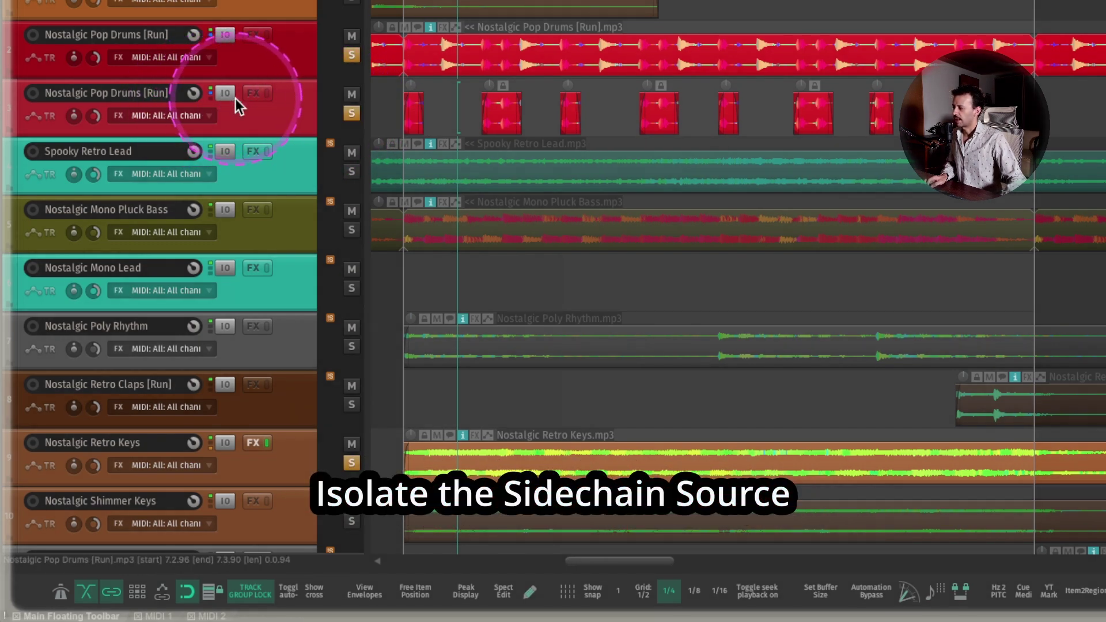
pyautogui.click(226, 94)
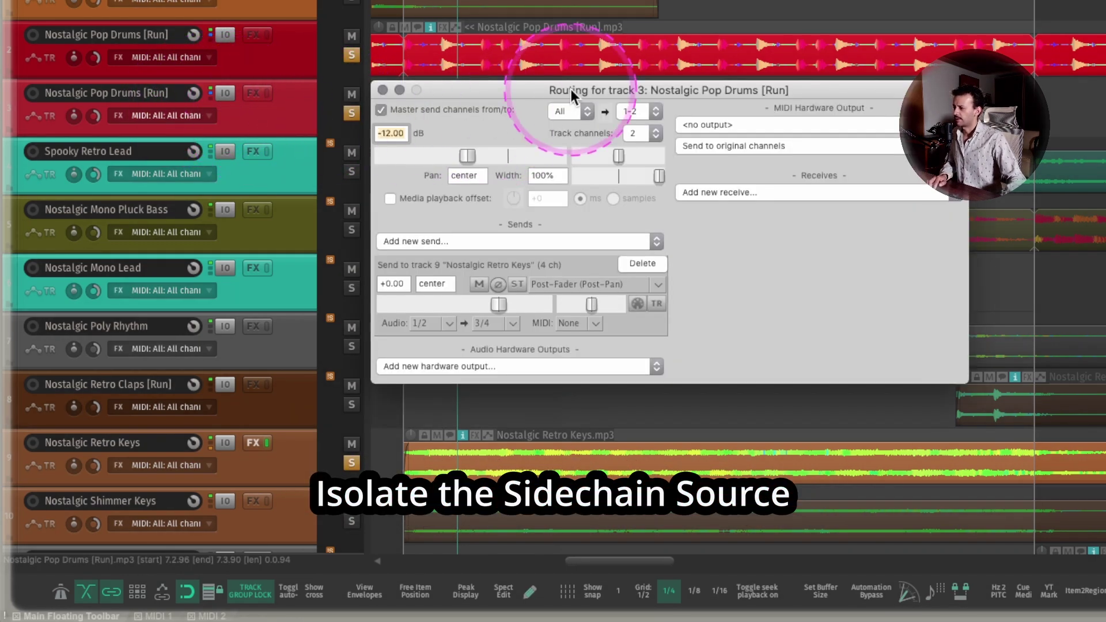
pyautogui.moveTo(572, 88); pyautogui.dragTo(513, 98)
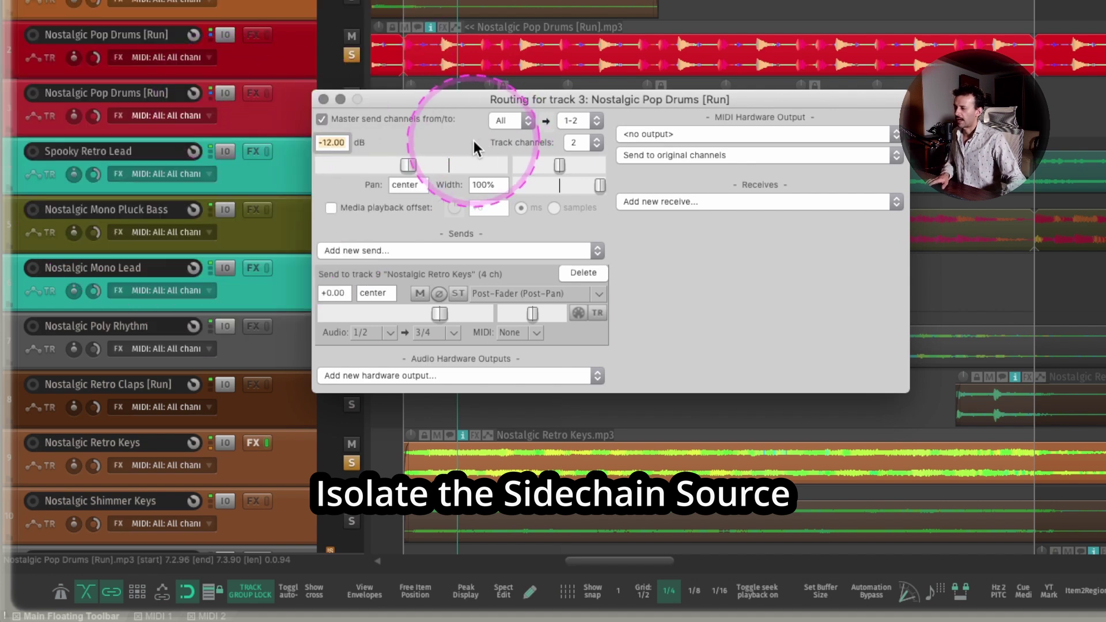
pyautogui.click(323, 99)
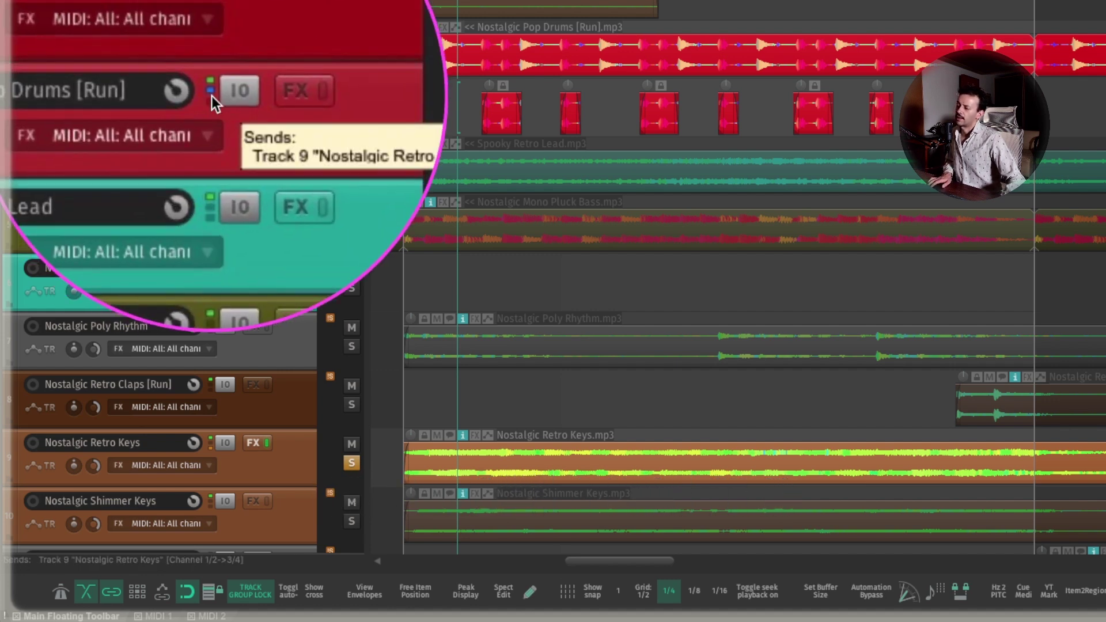
pyautogui.click(212, 95)
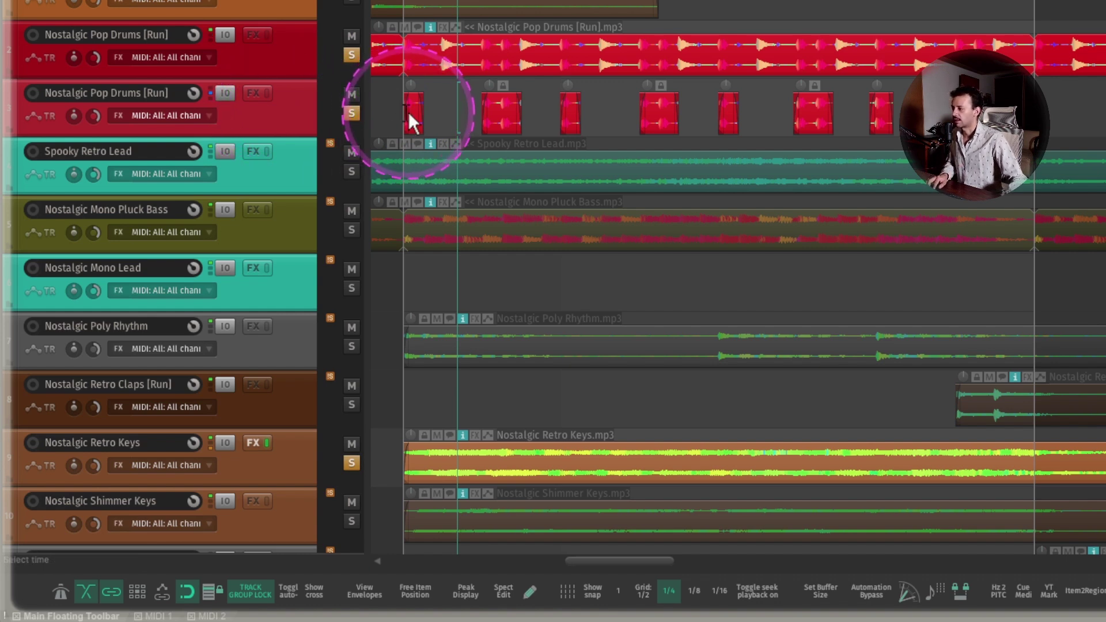
# Set ReaComp on Retro Keys to a 20:1 ratio, 15 ms release and lower threshold.
pyautogui.click(257, 443)
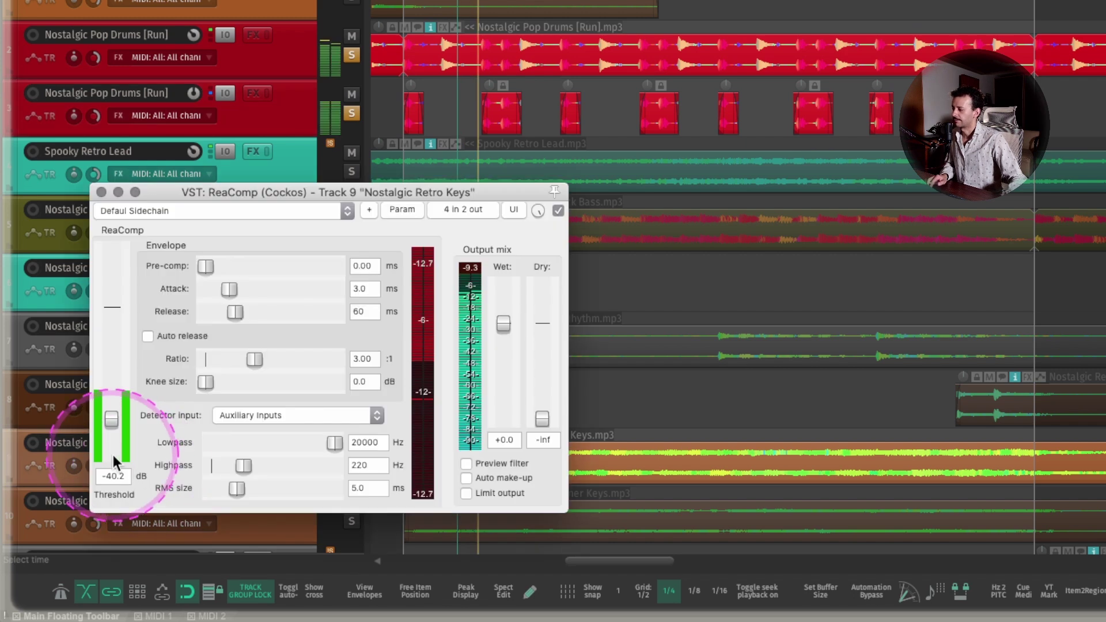
pyautogui.moveTo(113, 419); pyautogui.dragTo(115, 413)
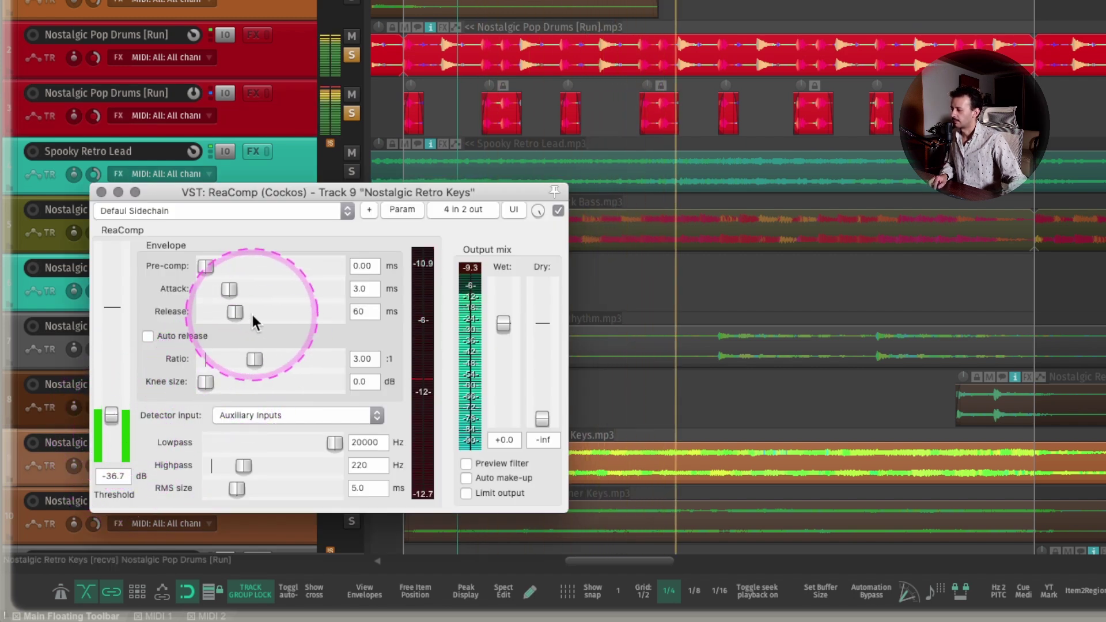
pyautogui.moveTo(254, 321); pyautogui.dragTo(223, 311)
pyautogui.moveTo(112, 415); pyautogui.dragTo(109, 440)
pyautogui.moveTo(254, 359); pyautogui.dragTo(296, 360)
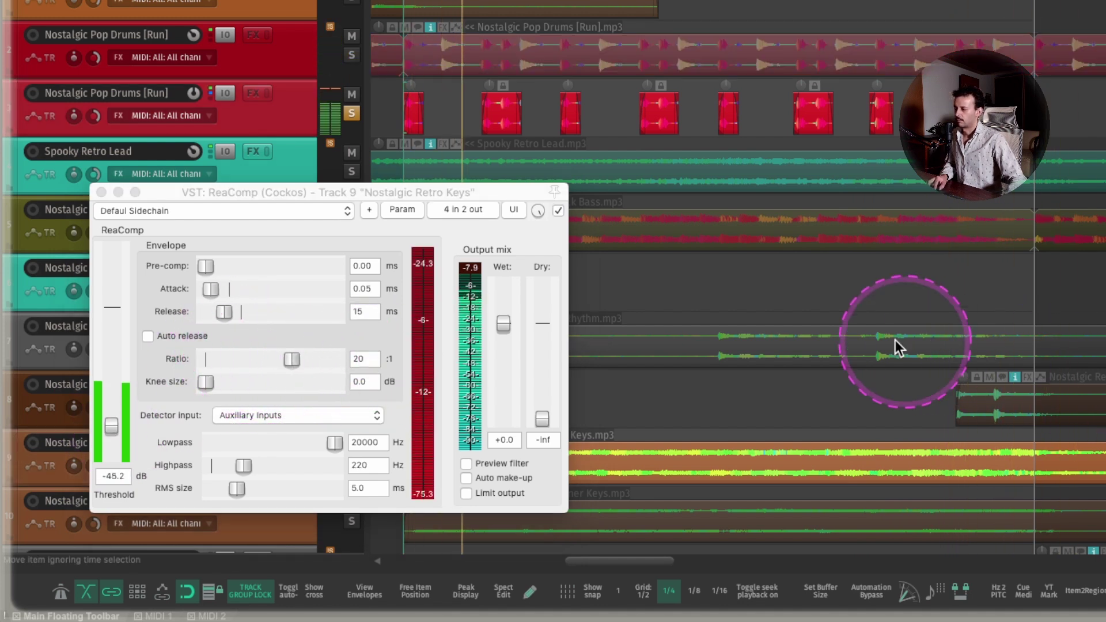
# Raise ReaComp's detector highpass to 1180 Hz and turn up the Nostalgic Pop Drums volume.
pyautogui.click(224, 312)
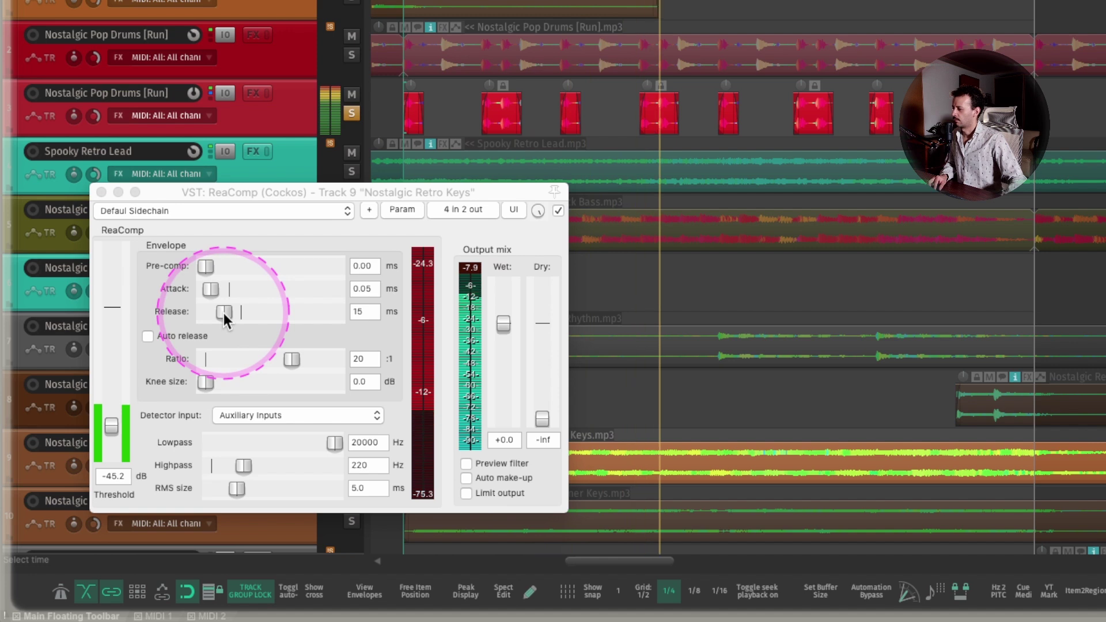
pyautogui.click(477, 106)
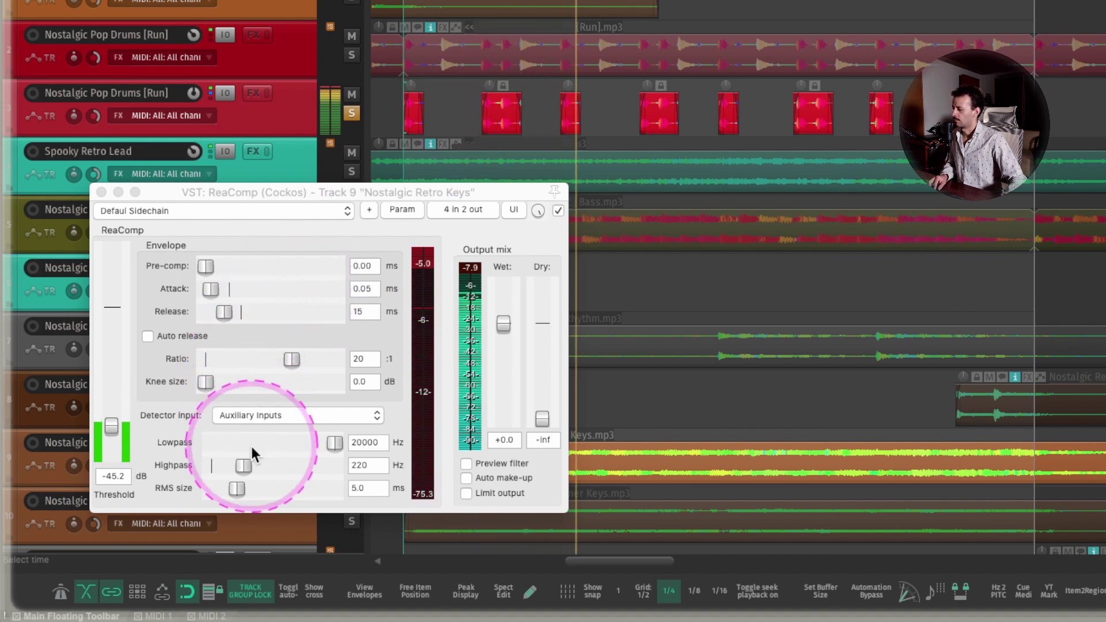
pyautogui.moveTo(244, 464); pyautogui.dragTo(264, 465)
pyautogui.click(465, 463)
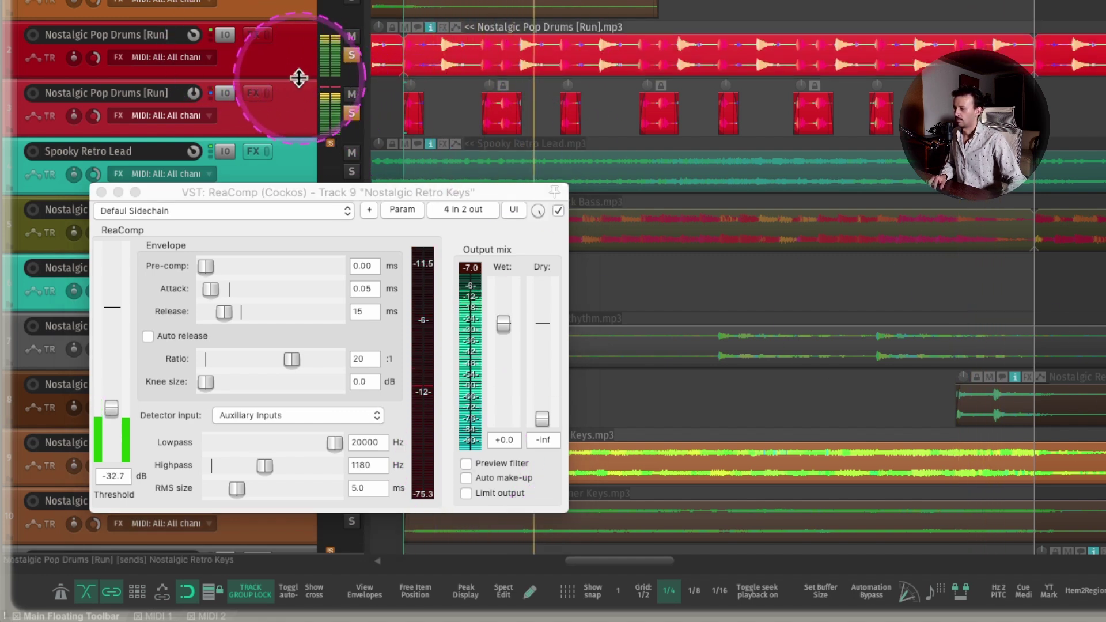
pyautogui.click(194, 35)
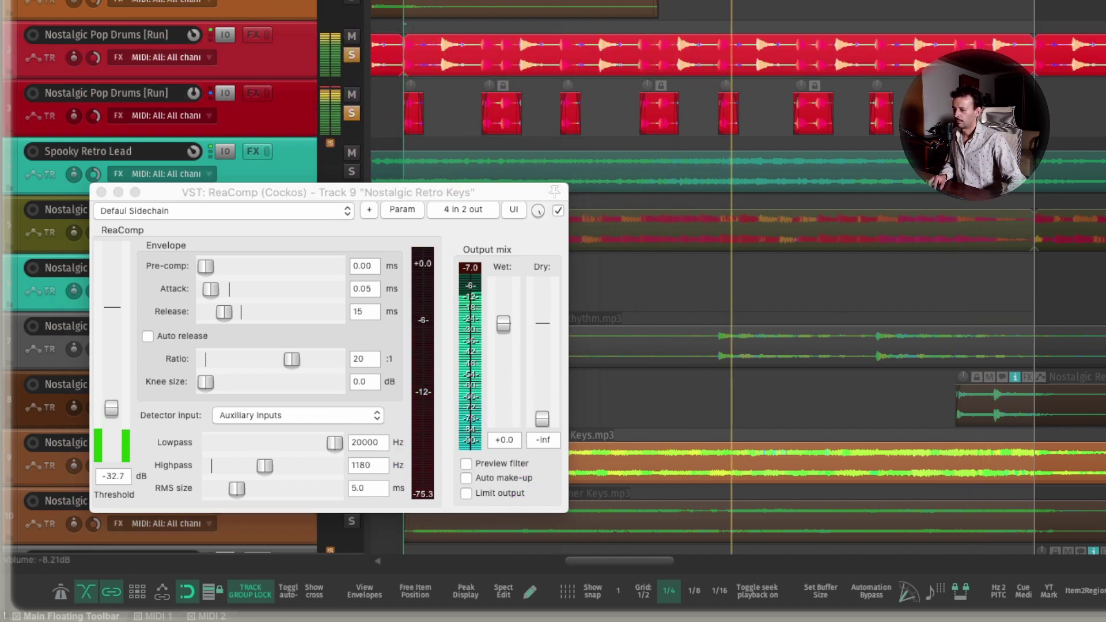
pyautogui.moveTo(193, 34); pyautogui.dragTo(193, 28)
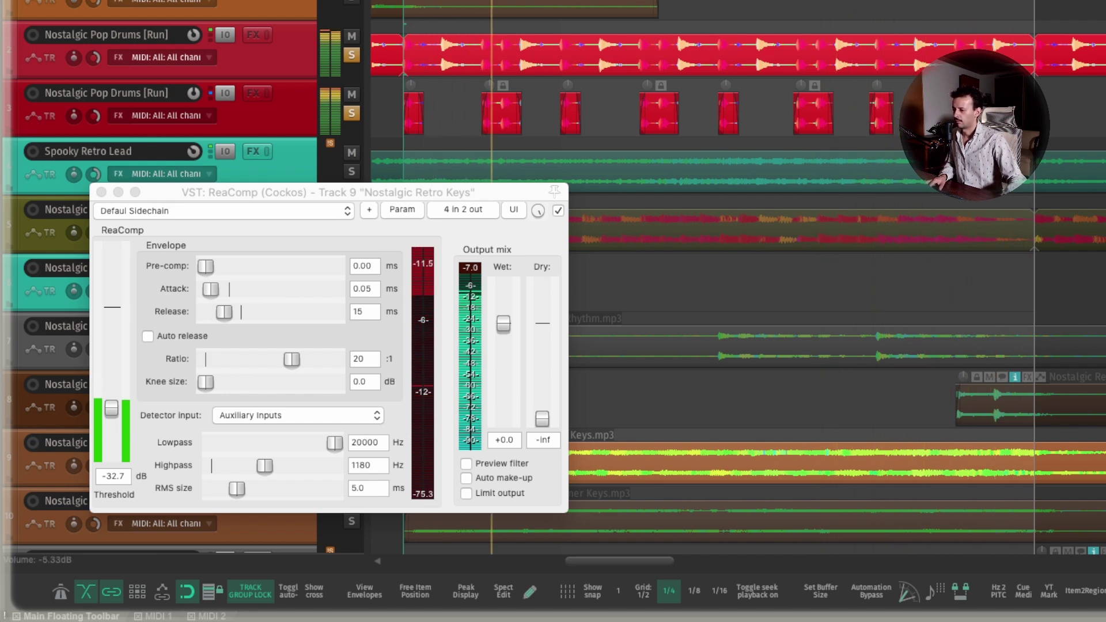
# Fine-tune the drum track volume and audition the sidechained mix.
pyautogui.moveTo(193, 34); pyautogui.dragTo(194, 36)
pyautogui.press('space')
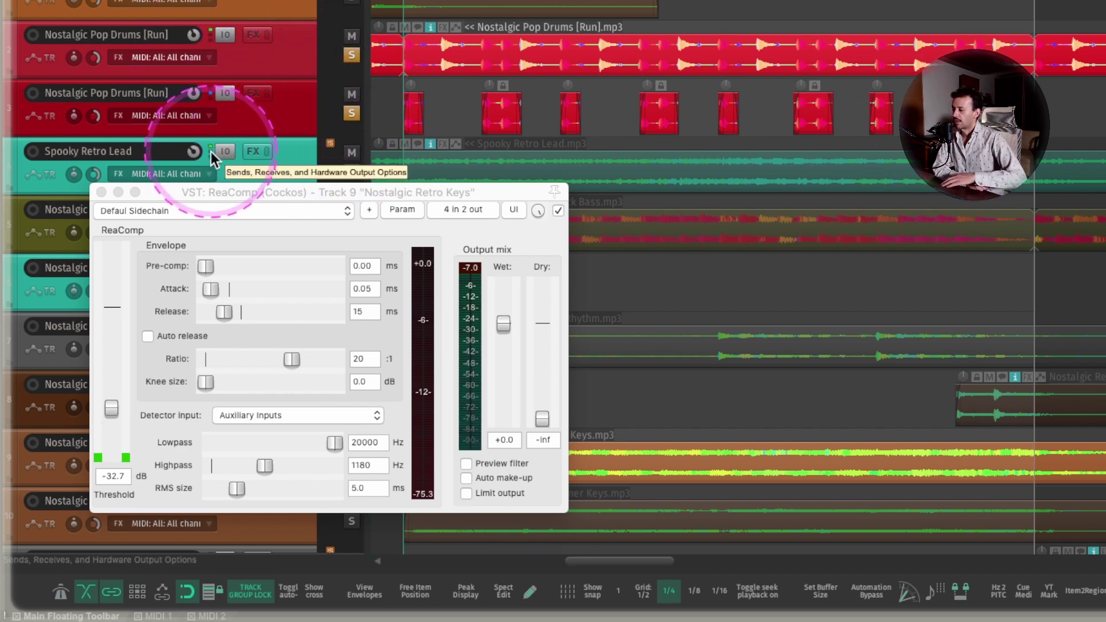
pyautogui.press('space')
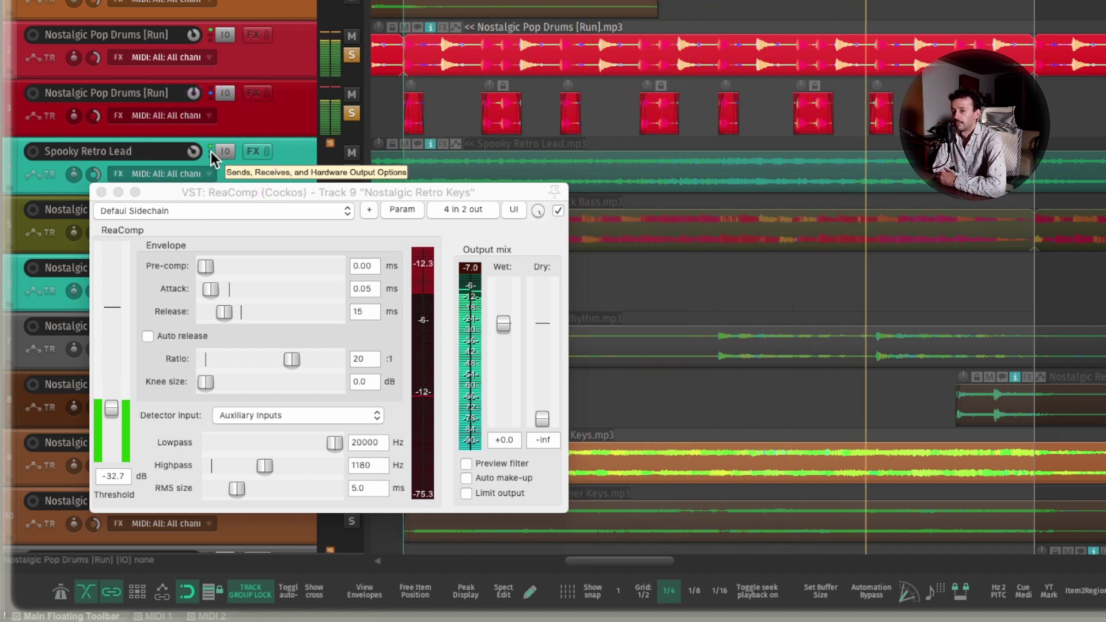
pyautogui.press('space')
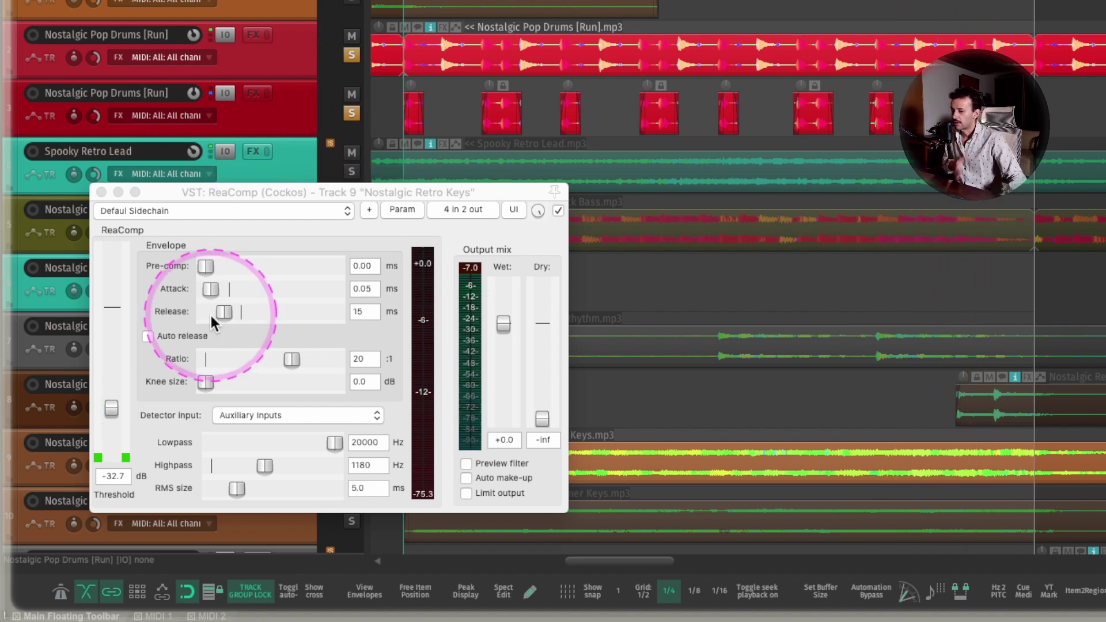
# Cancel saving ReaComp as default, close it, and remove the trial ReaComp from Pop Drums.
pyautogui.click(370, 209)
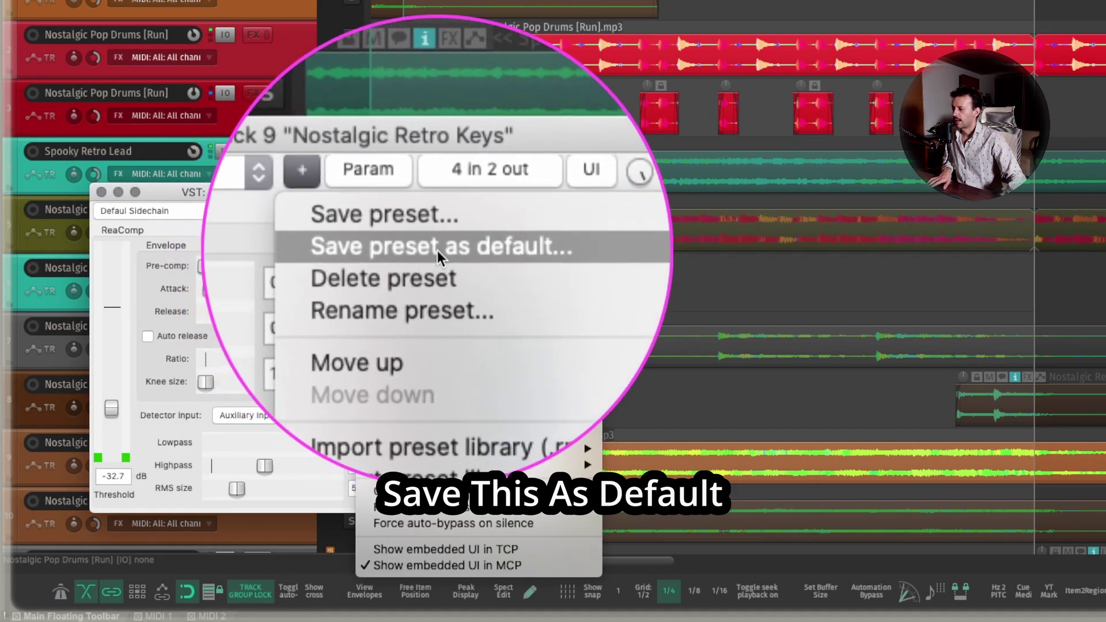
pyautogui.click(440, 246)
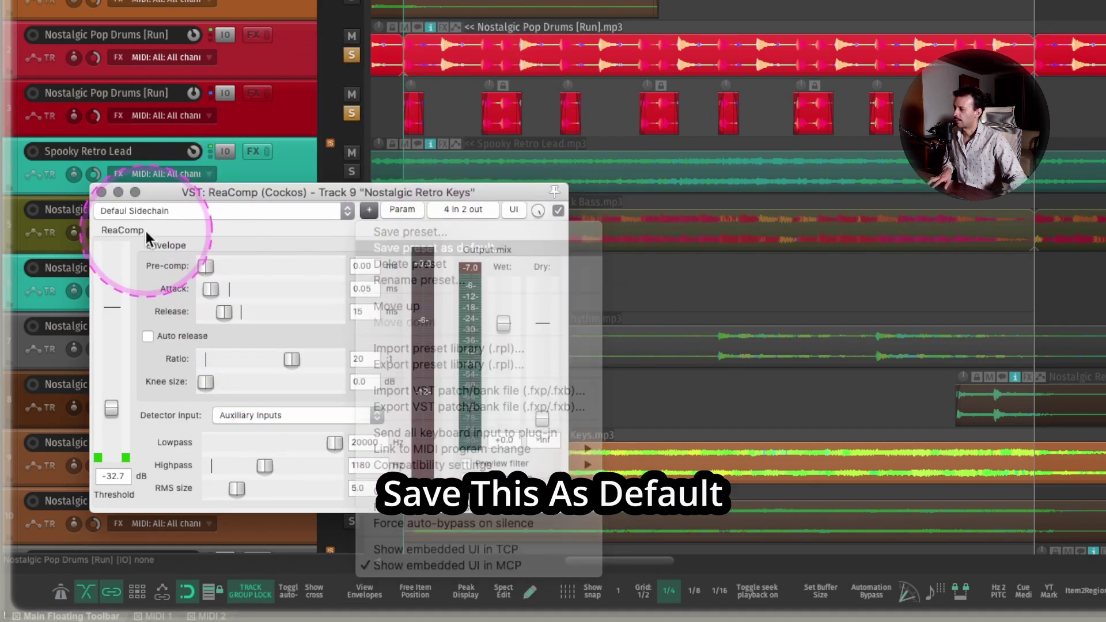
pyautogui.moveTo(448, 100); pyautogui.dragTo(444, 102)
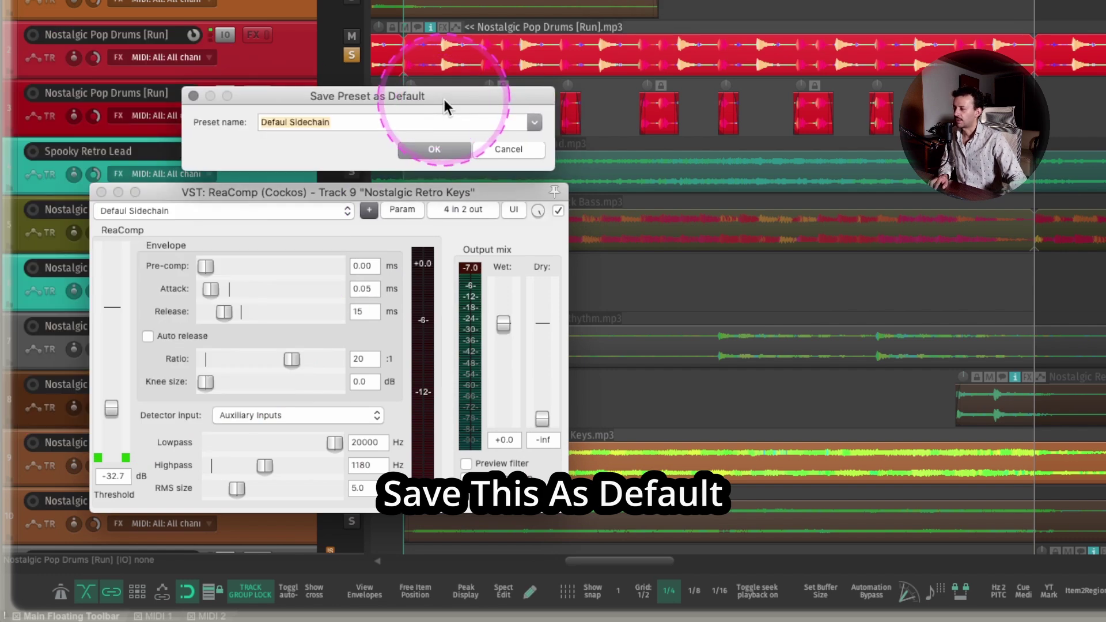
pyautogui.click(525, 147)
pyautogui.click(102, 192)
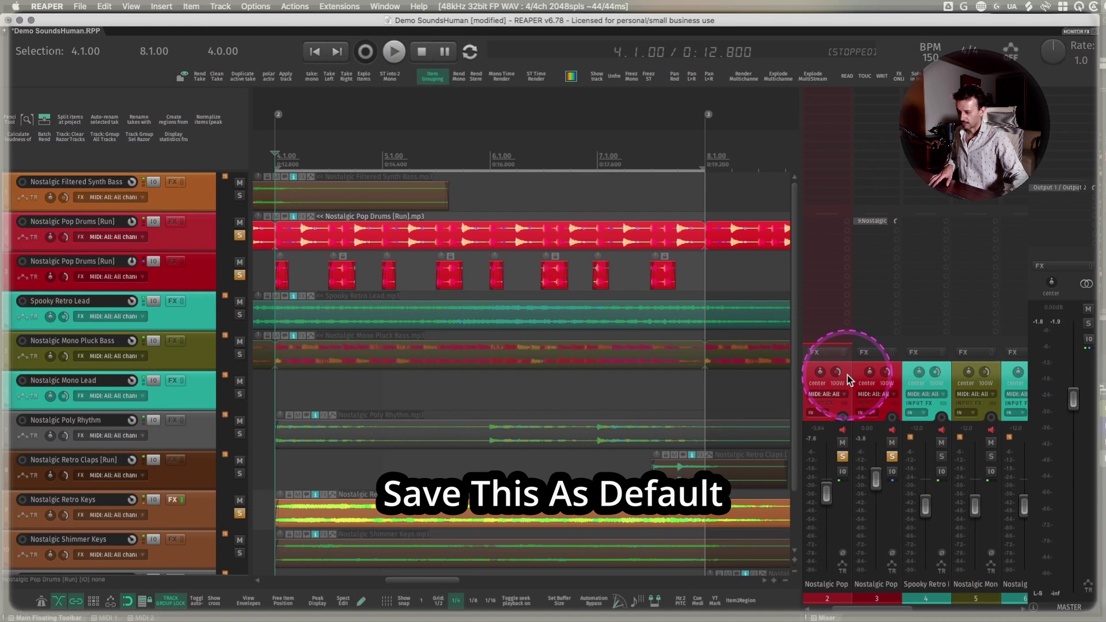
pyautogui.press('c')
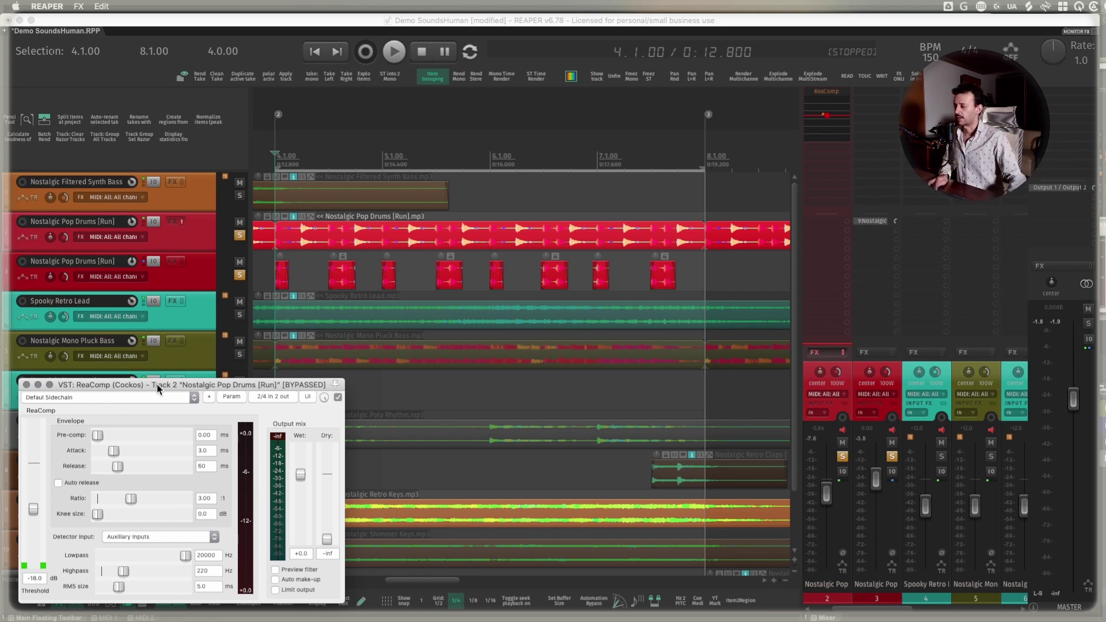
pyautogui.keyDown('alt'); pyautogui.click(827, 94); pyautogui.keyUp('alt')
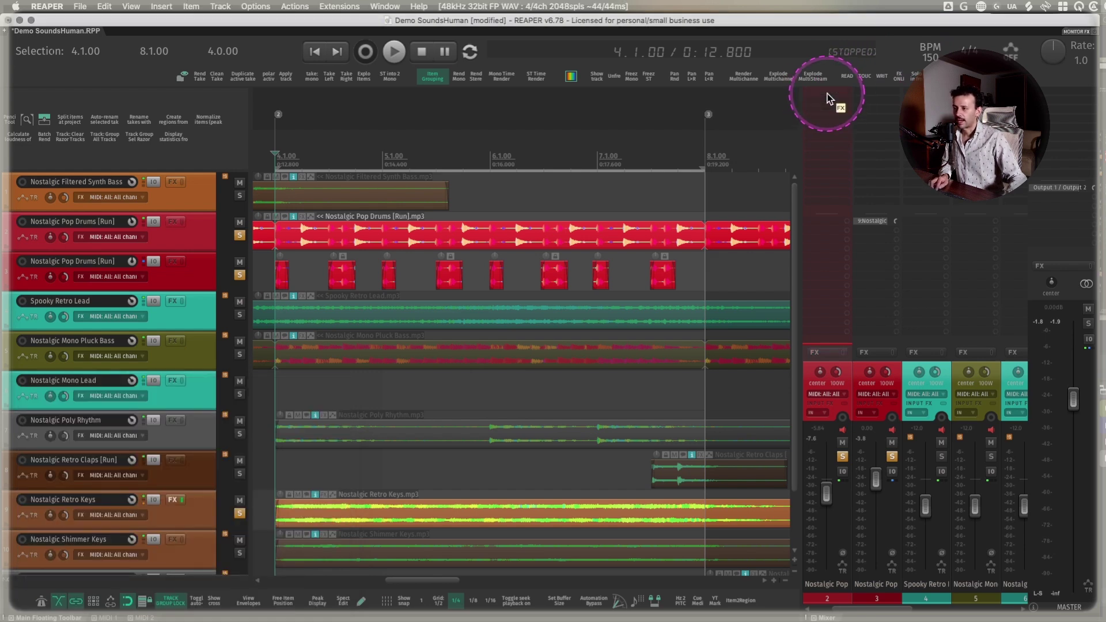
# Insert ReaGate on Nostalgic Pop Drums with -28 dB threshold, 120 Hz highpass and 0 ms release.
pyautogui.doubleClick(828, 94)
pyautogui.press('Return')
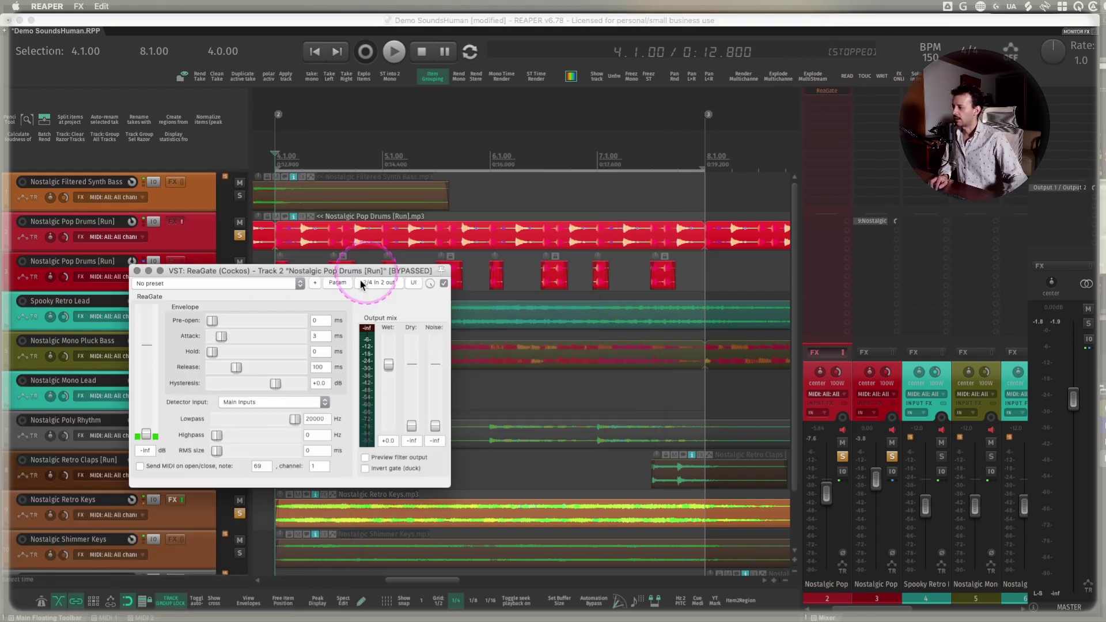
pyautogui.moveTo(357, 271); pyautogui.dragTo(396, 262)
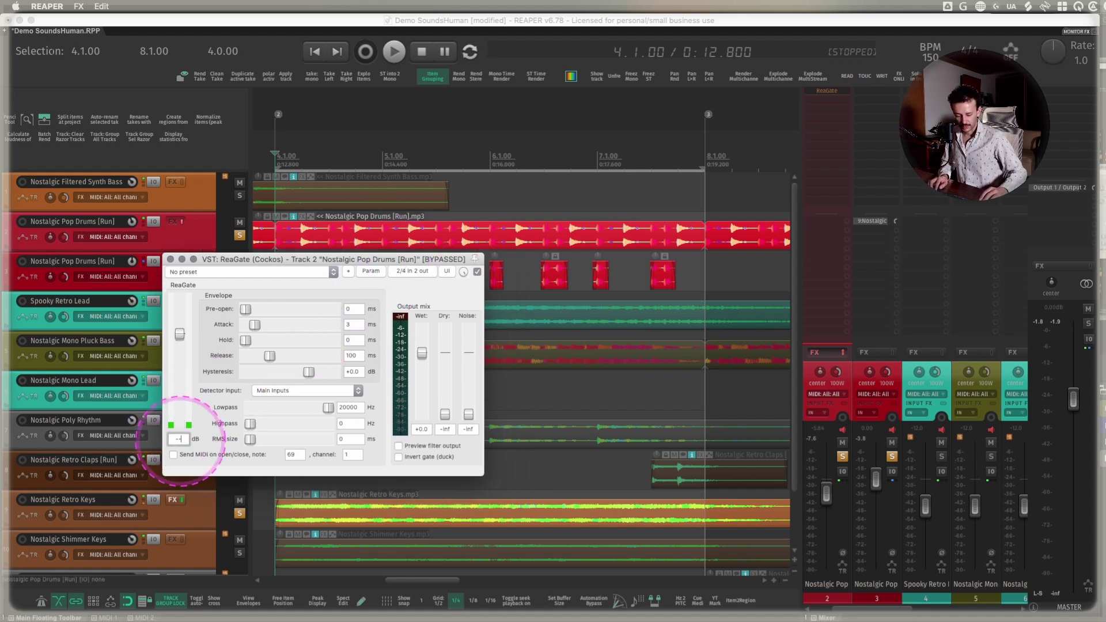
pyautogui.press('BackSpace')
pyautogui.click(279, 393)
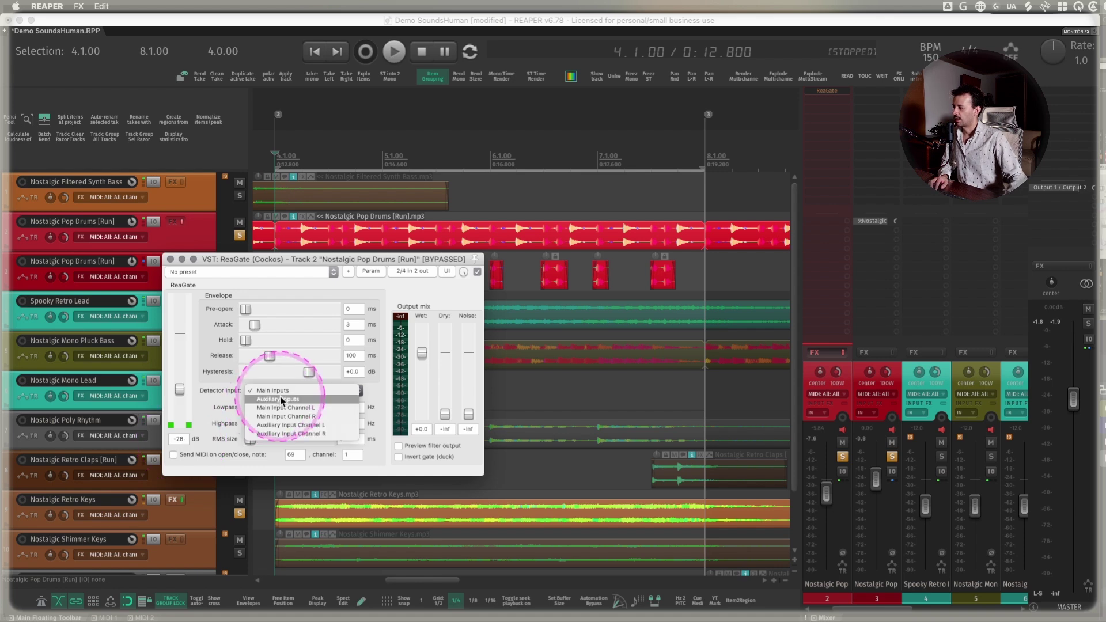
pyautogui.click(230, 391)
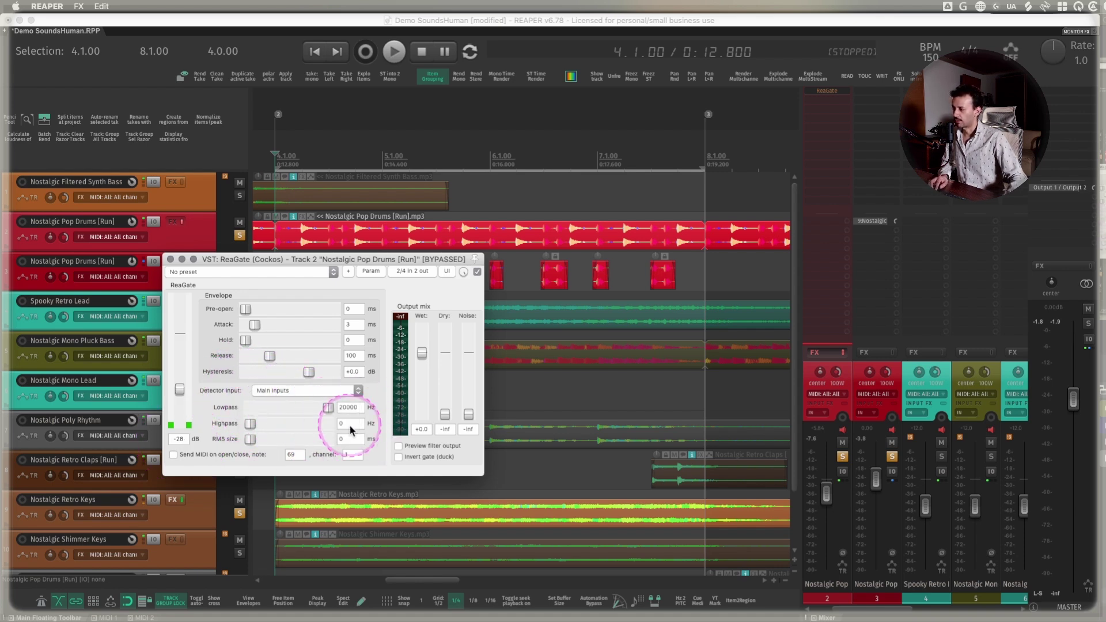
pyautogui.write('120')
pyautogui.press('Return')
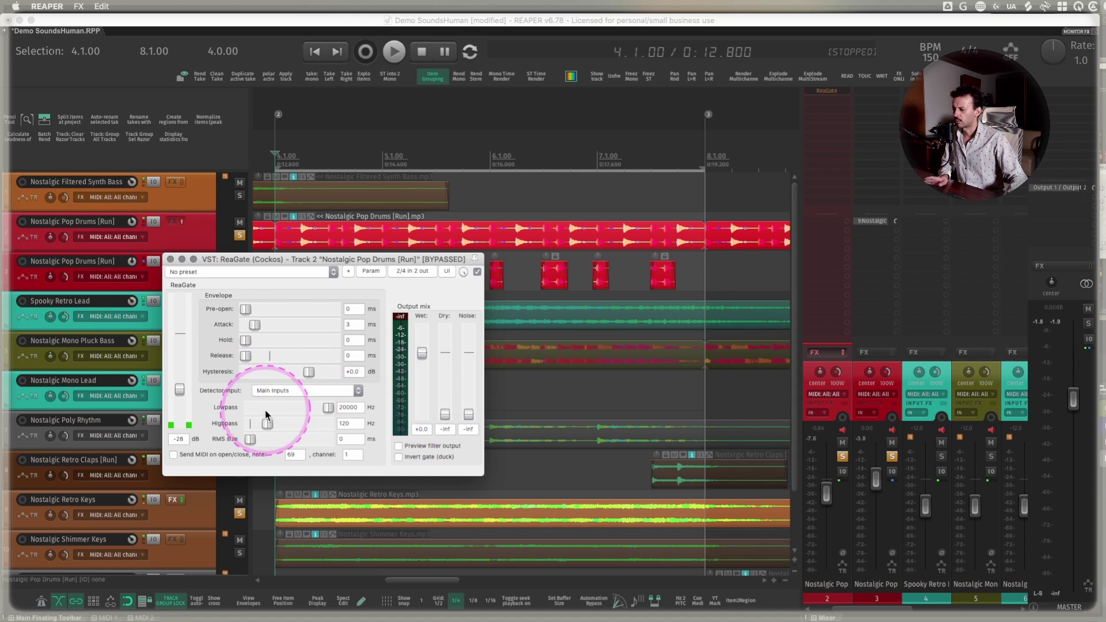
# Save the ReaGate settings as the default preset JC Default and close the gate.
pyautogui.click(349, 271)
pyautogui.click(368, 296)
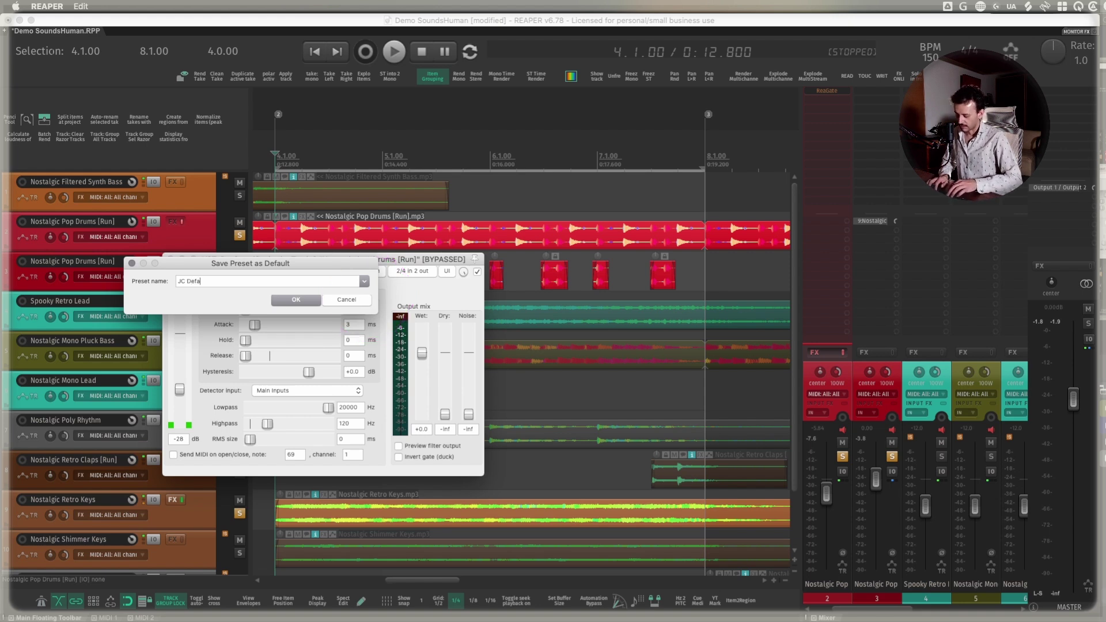
pyautogui.press('Return')
pyautogui.press('Escape')
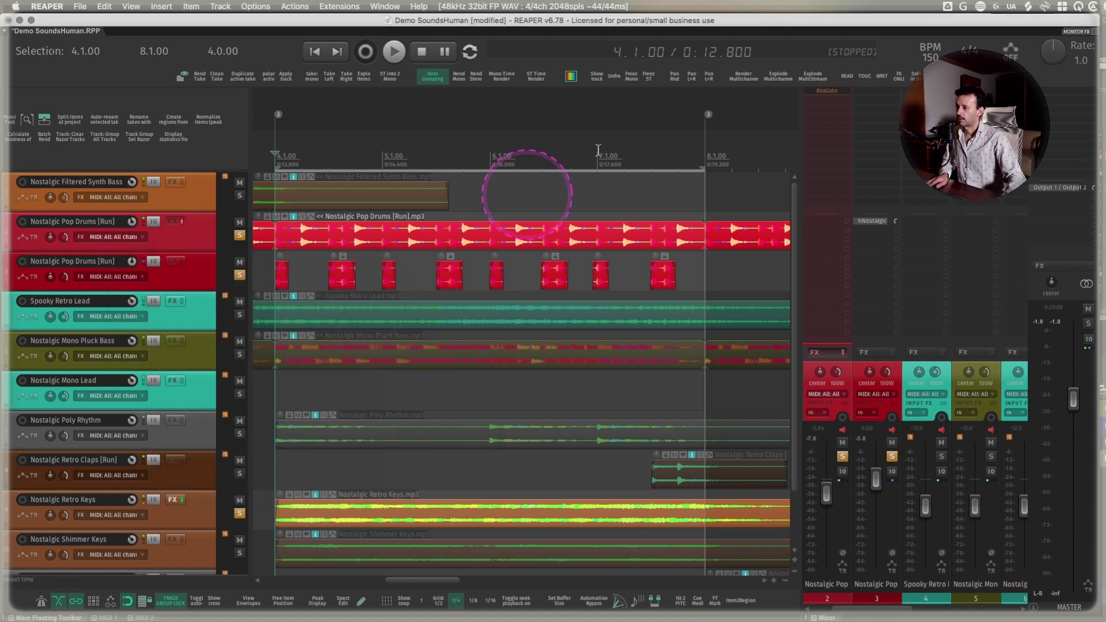
# Re-add ReaGate to confirm JC Default loads, then close and undo it off the drum track.
pyautogui.keyDown('alt'); pyautogui.click(834, 90); pyautogui.keyUp('alt')
pyautogui.doubleClick(835, 99)
pyautogui.press('Down')
pyautogui.press('Return')
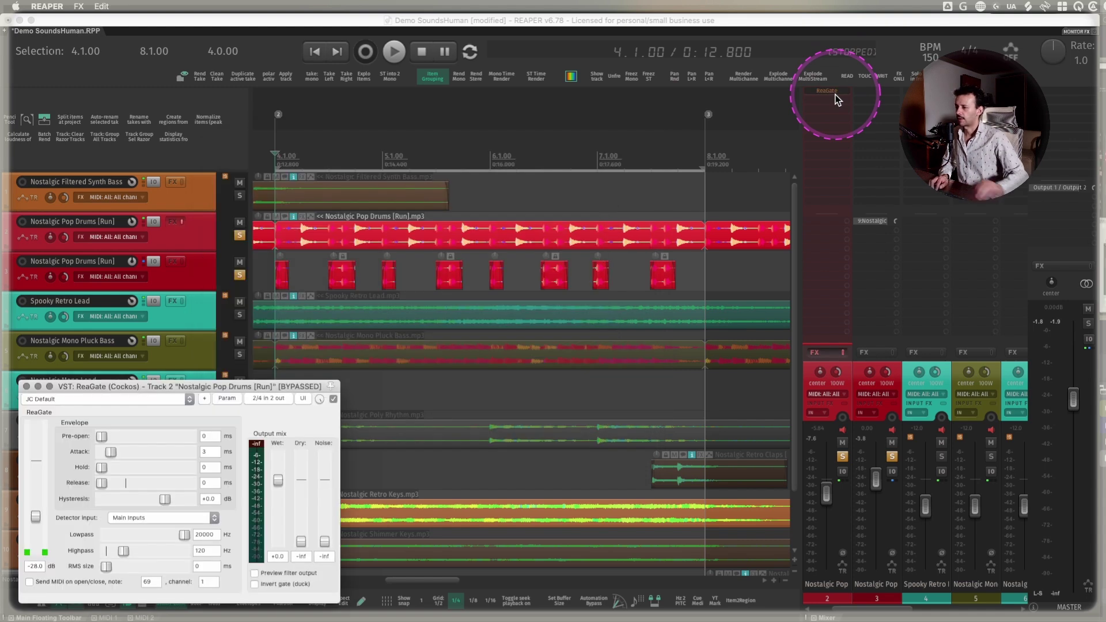
pyautogui.moveTo(277, 389); pyautogui.dragTo(390, 203)
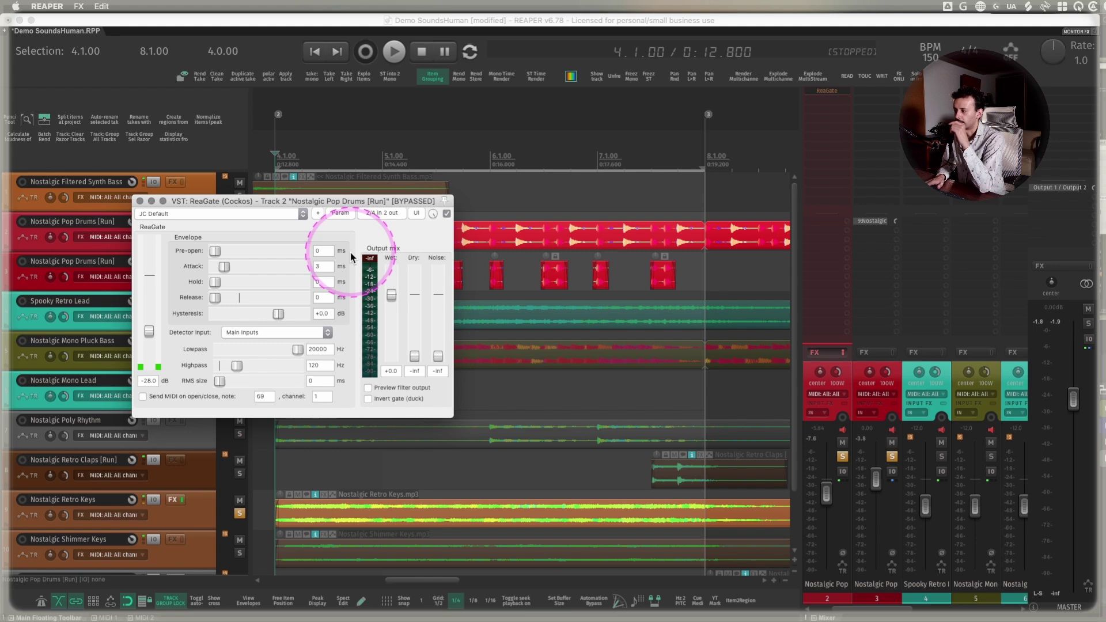
pyautogui.press('Escape')
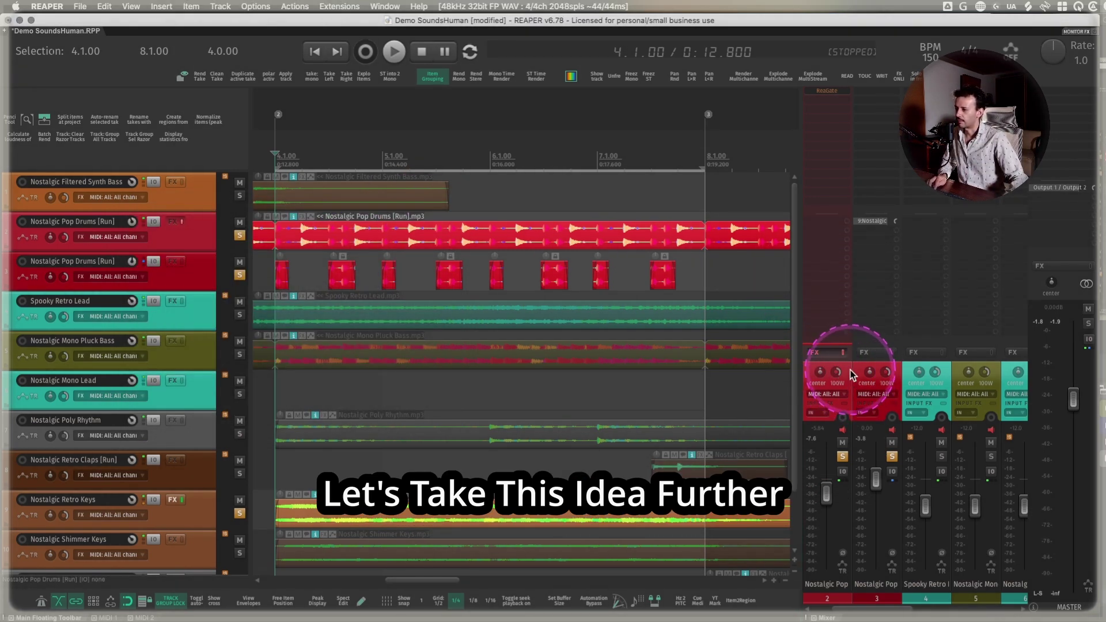
pyautogui.press('super+z')
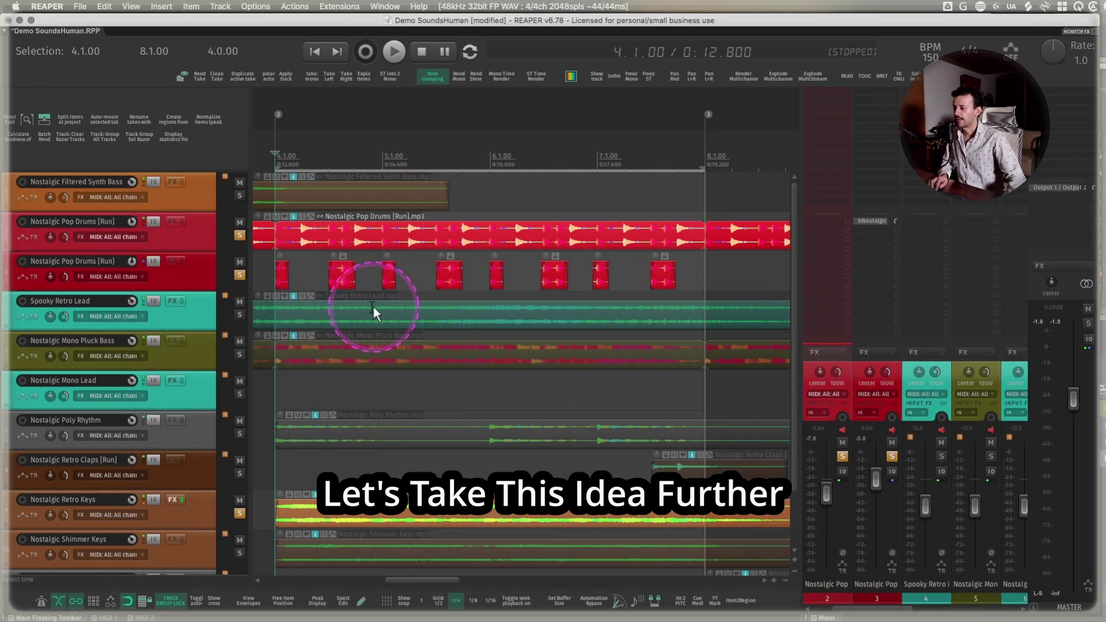
# Insert Soundtoys Little Plate reverb on the Nostalgic Retro Keys track.
pyautogui.click(196, 280)
pyautogui.click(189, 514)
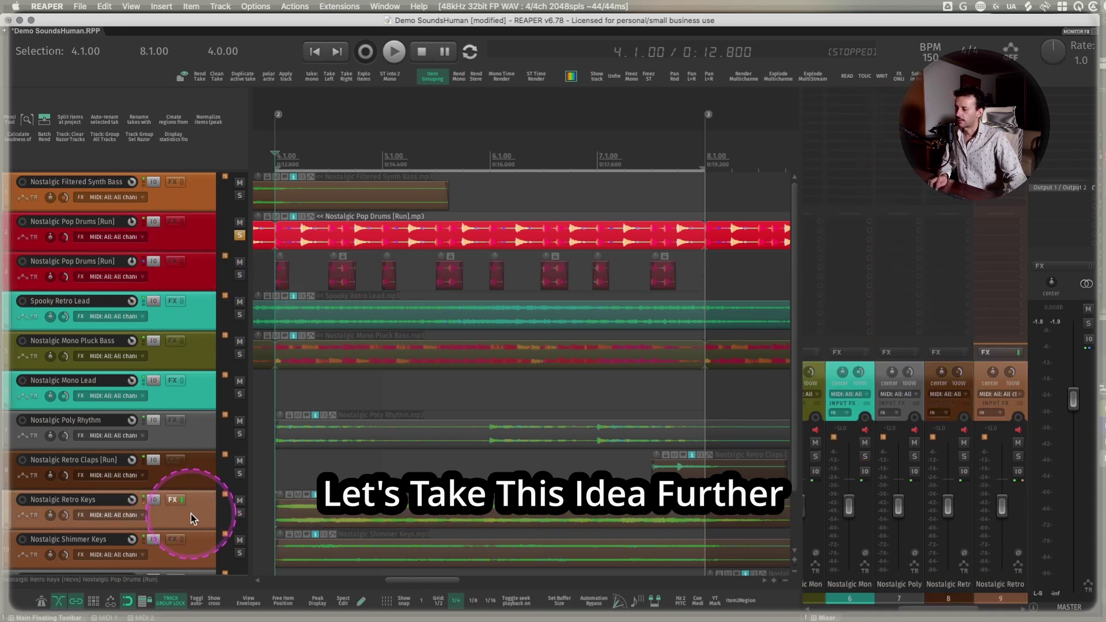
pyautogui.press('f')
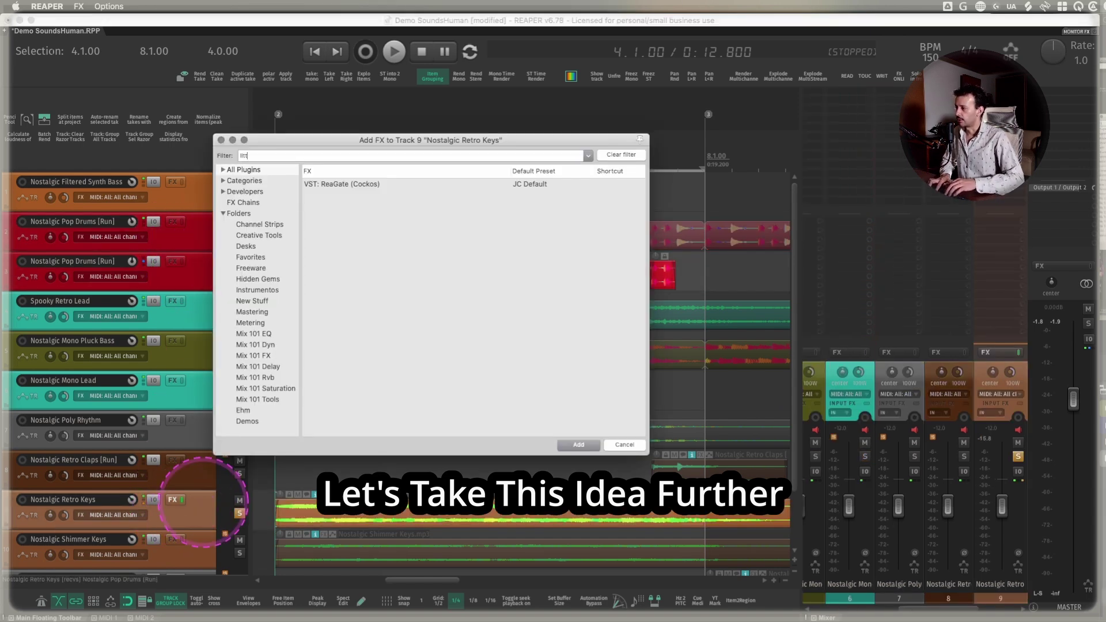
pyautogui.press('Return')
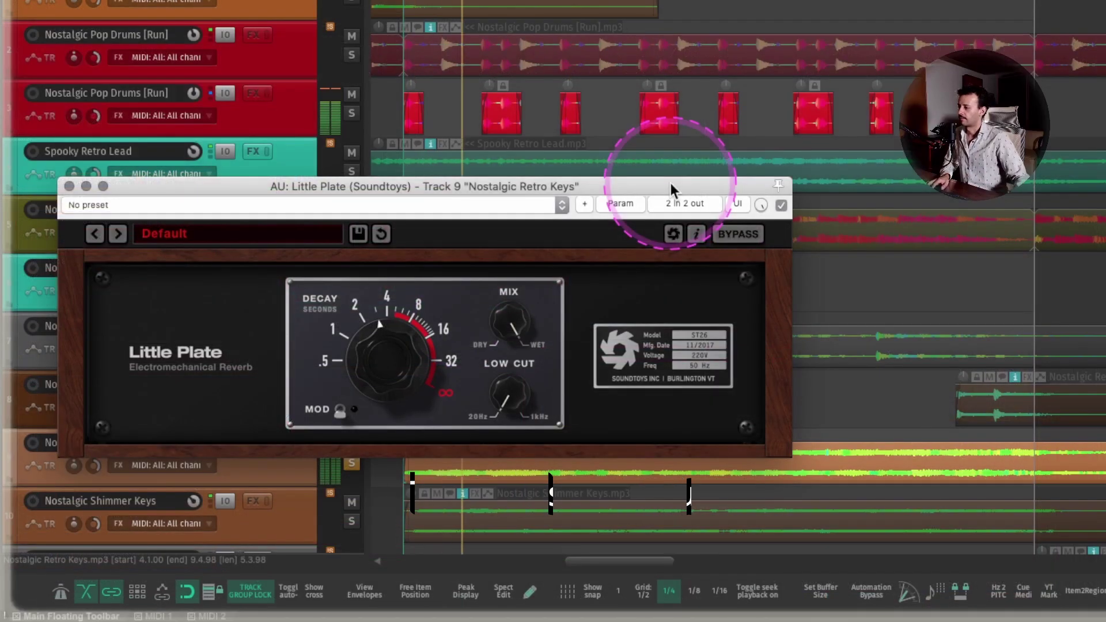
# Lower Little Plate's mix and decay to about 2 s, set low cut to 117 Hz, enable MOD.
pyautogui.moveTo(517, 319); pyautogui.dragTo(511, 405)
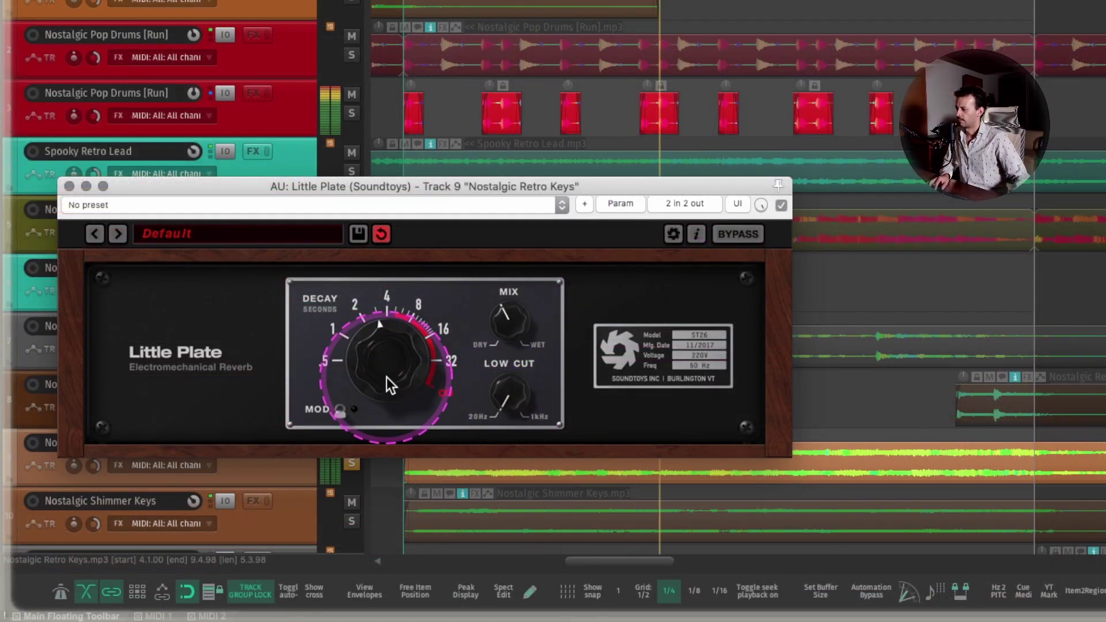
pyautogui.moveTo(386, 378); pyautogui.dragTo(382, 395)
pyautogui.moveTo(501, 403); pyautogui.dragTo(507, 345)
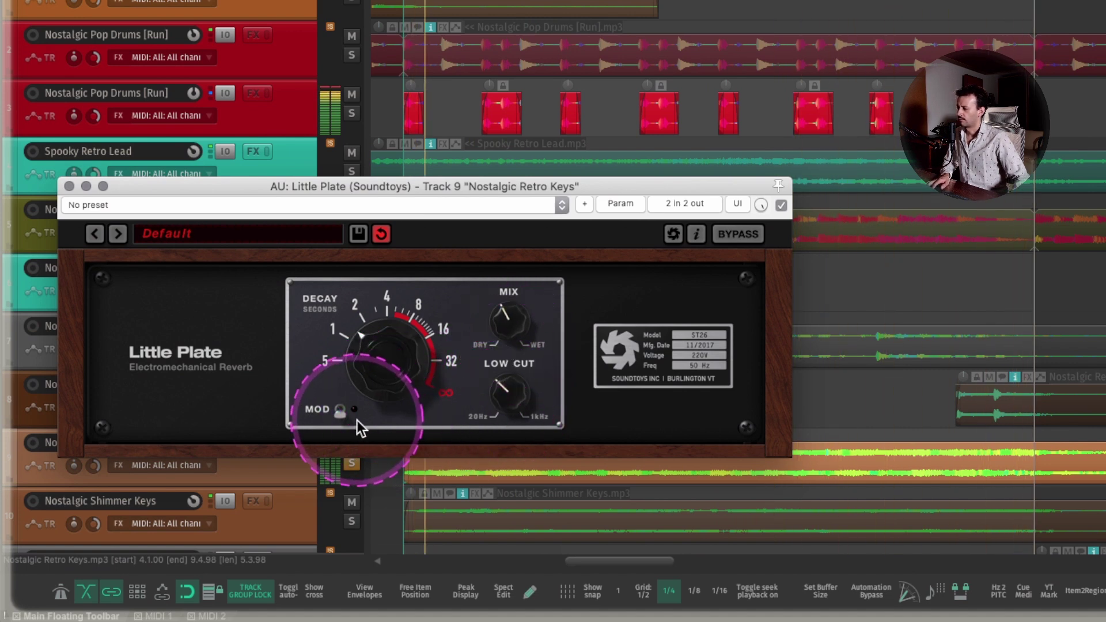
pyautogui.click(338, 412)
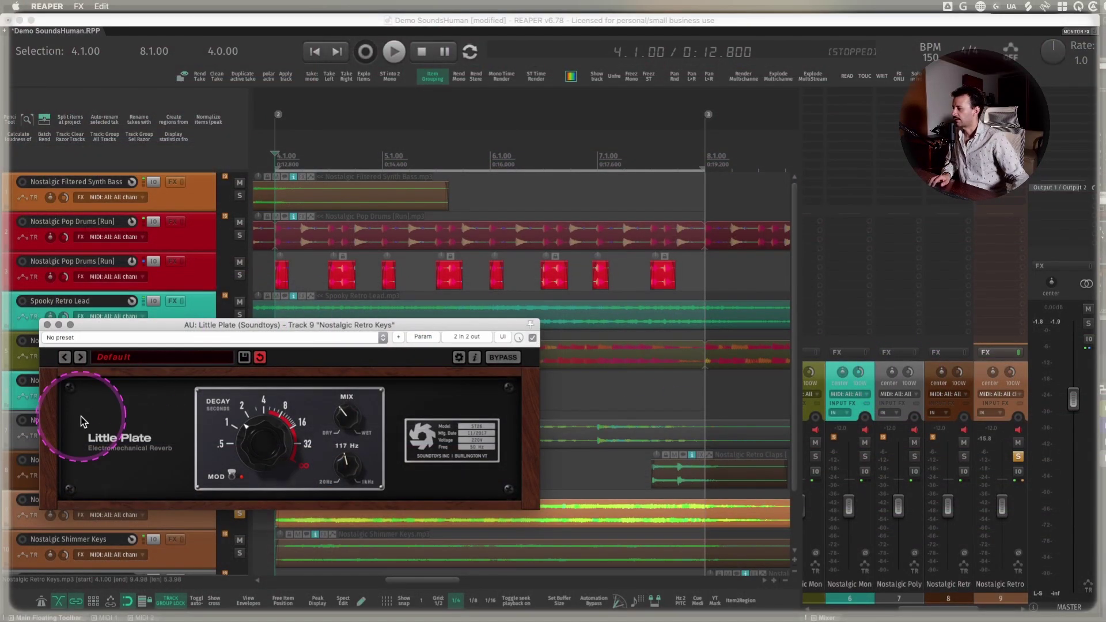
# Begin saving Little Plate's settings as a preset file, then cancel the save window.
pyautogui.click(152, 360)
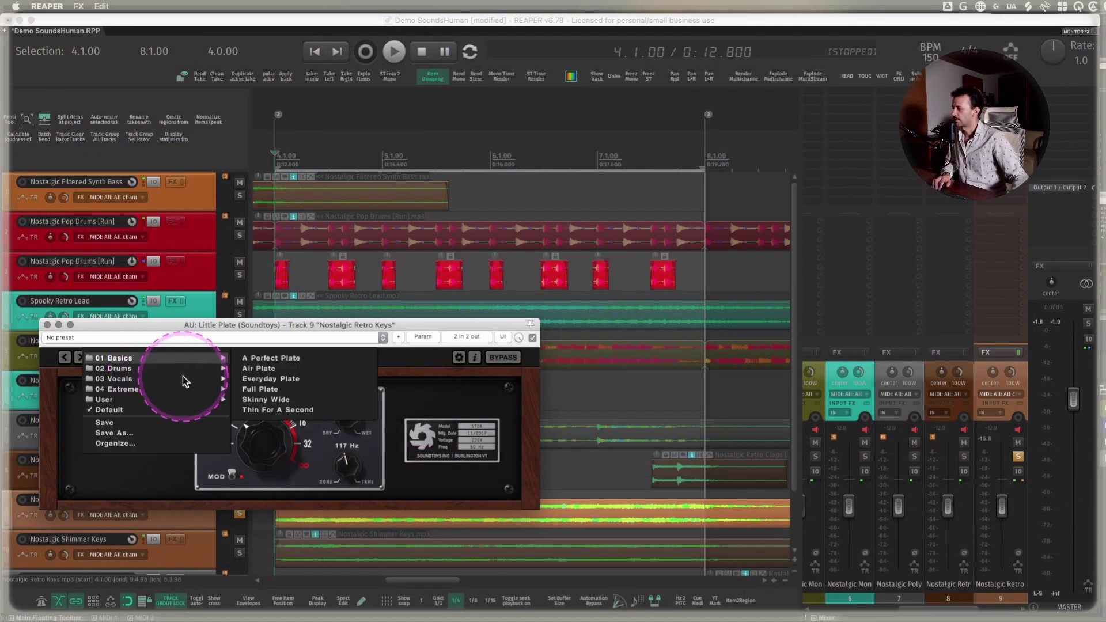
pyautogui.click(160, 435)
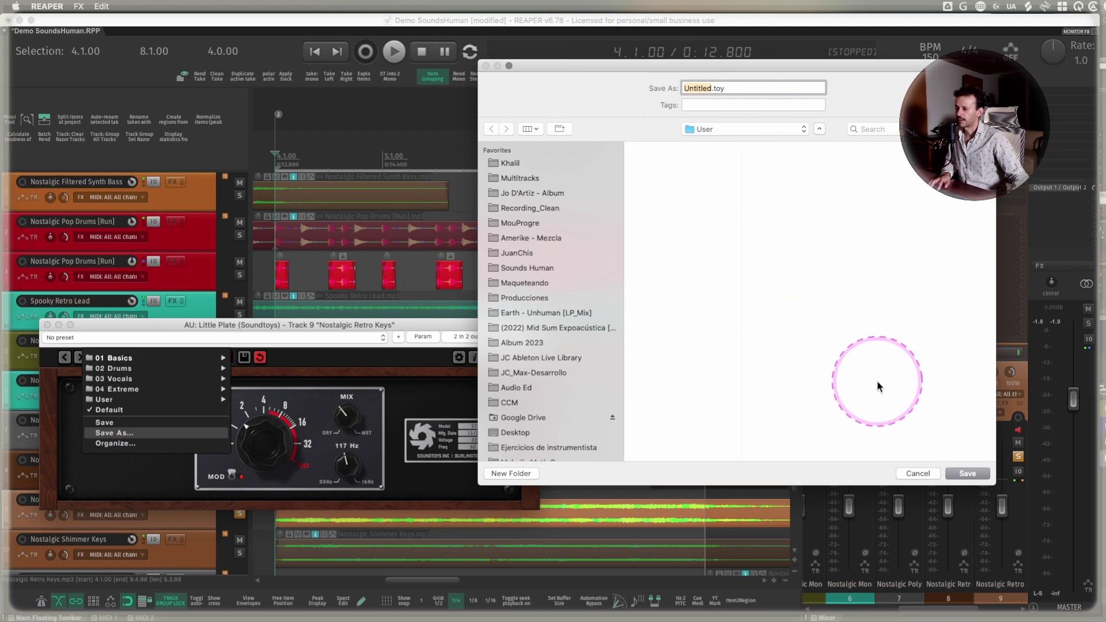
pyautogui.click(919, 473)
pyautogui.click(244, 357)
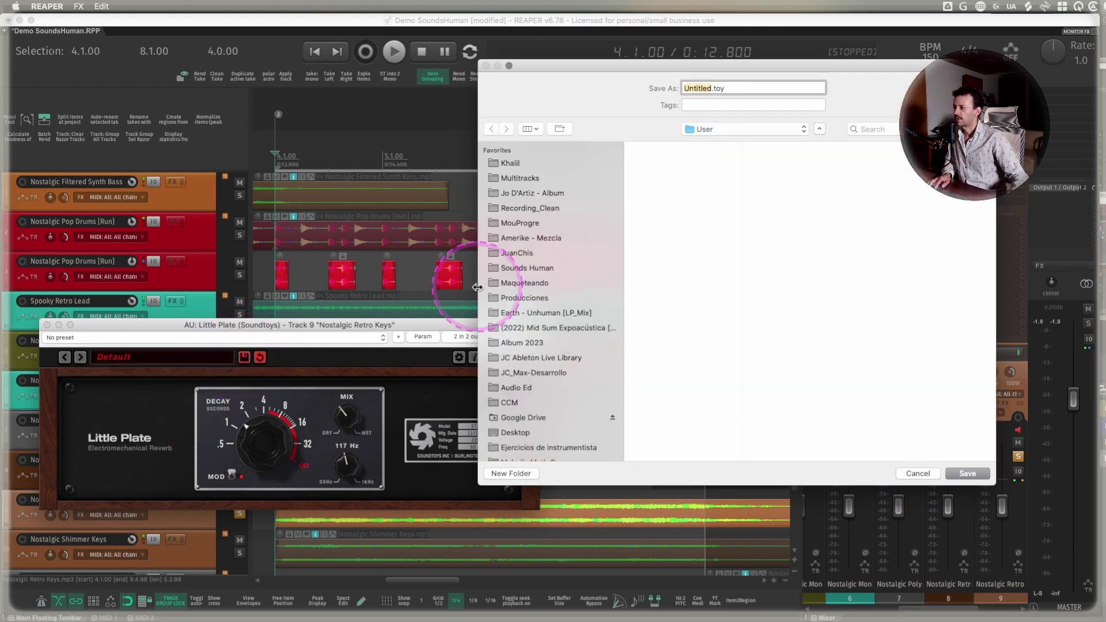
pyautogui.press('Escape')
# Dismiss the Soundtoys news popup and bring up Little Plate's own preset list.
pyautogui.click(458, 359)
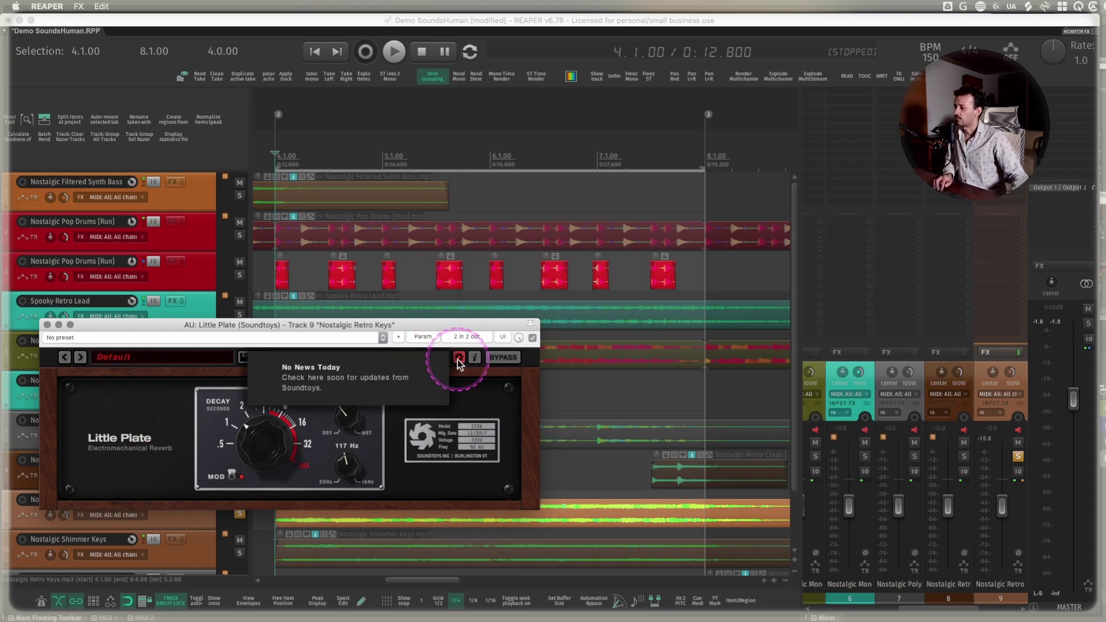
pyautogui.click(159, 395)
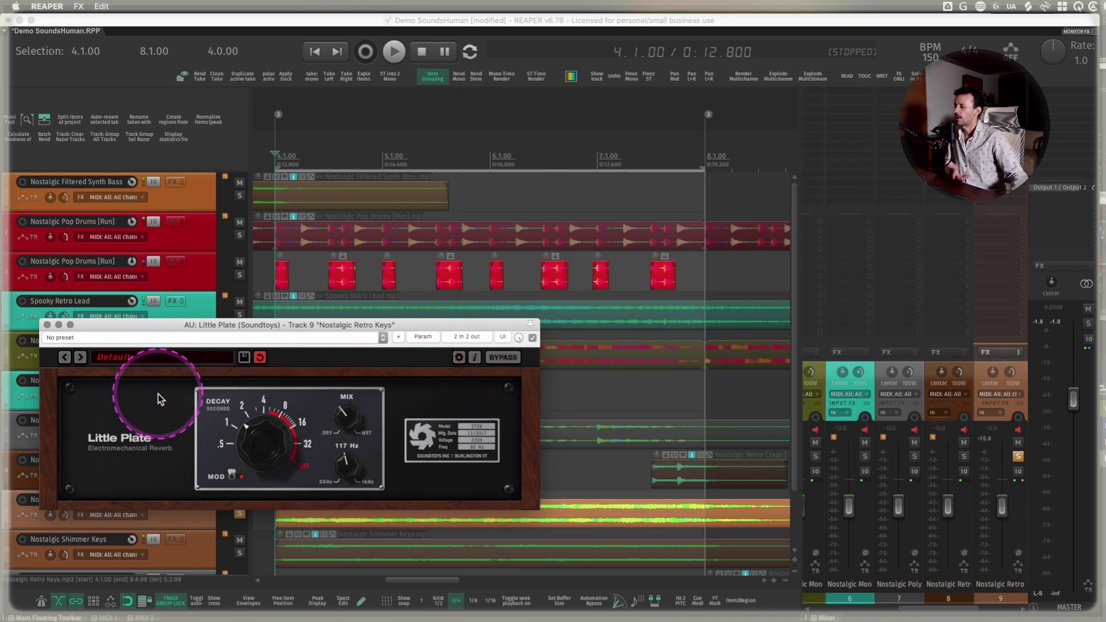
pyautogui.click(159, 363)
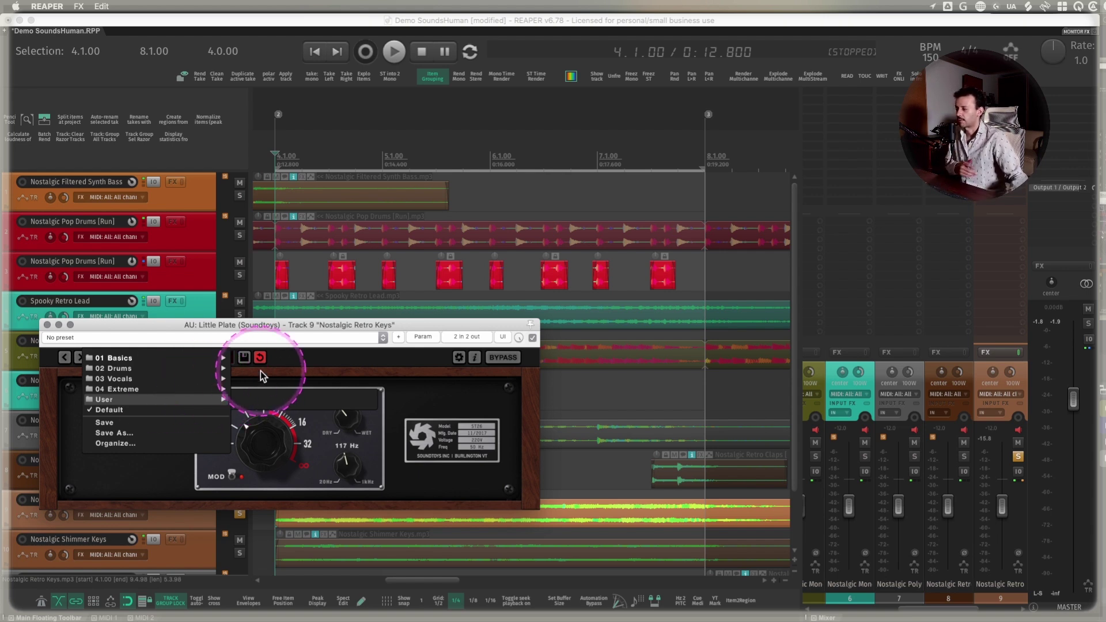
# Save Little Plate's current settings as the default preset 'JC Default'.
pyautogui.moveTo(299, 367); pyautogui.dragTo(299, 367)
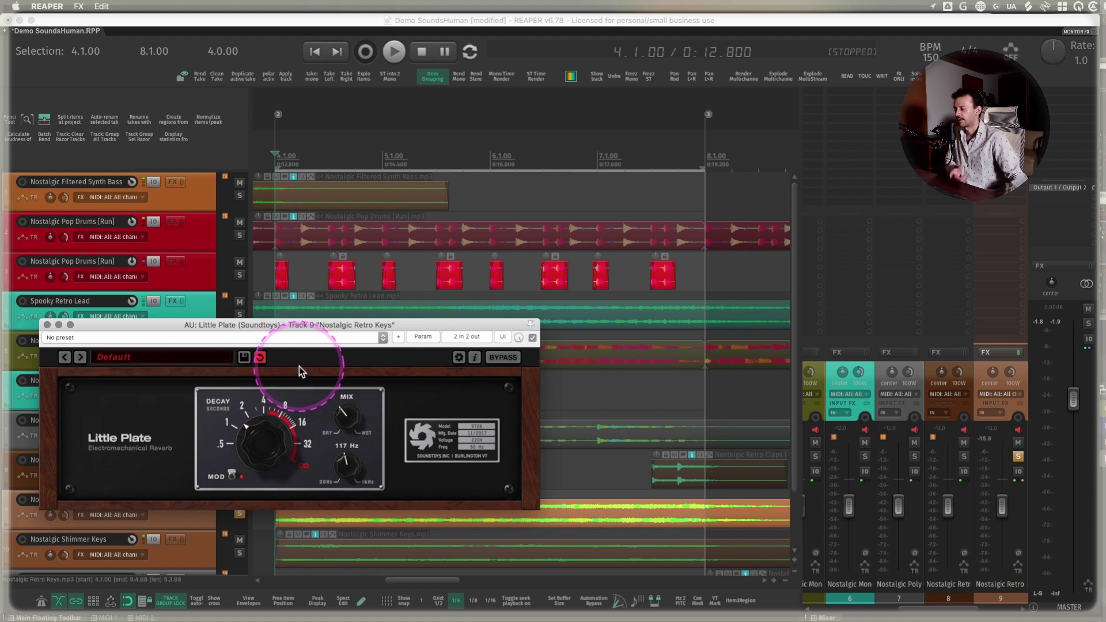
pyautogui.click(398, 338)
pyautogui.click(421, 364)
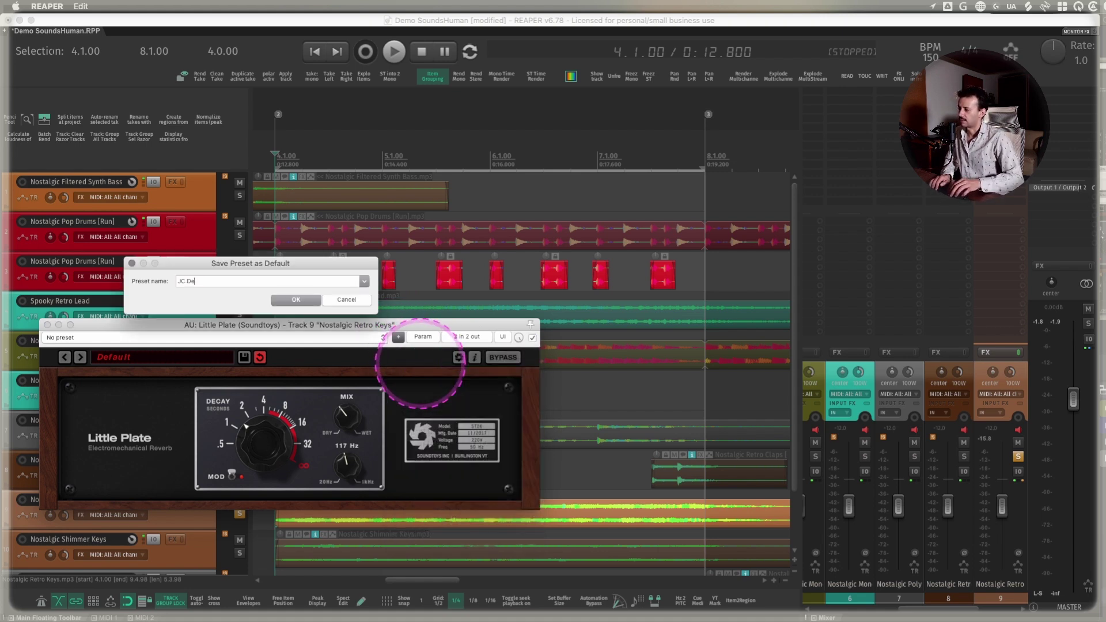
pyautogui.write('JC Default')
pyautogui.press('Return')
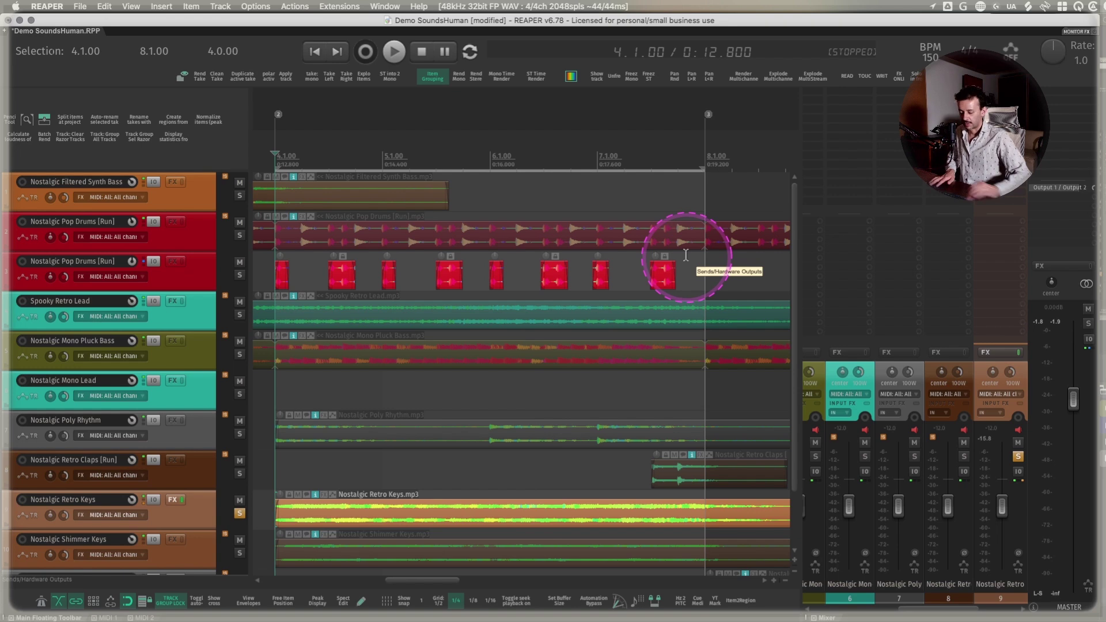
# Re-add Little Plate and reposition its plugin window slightly higher.
pyautogui.write('fli')
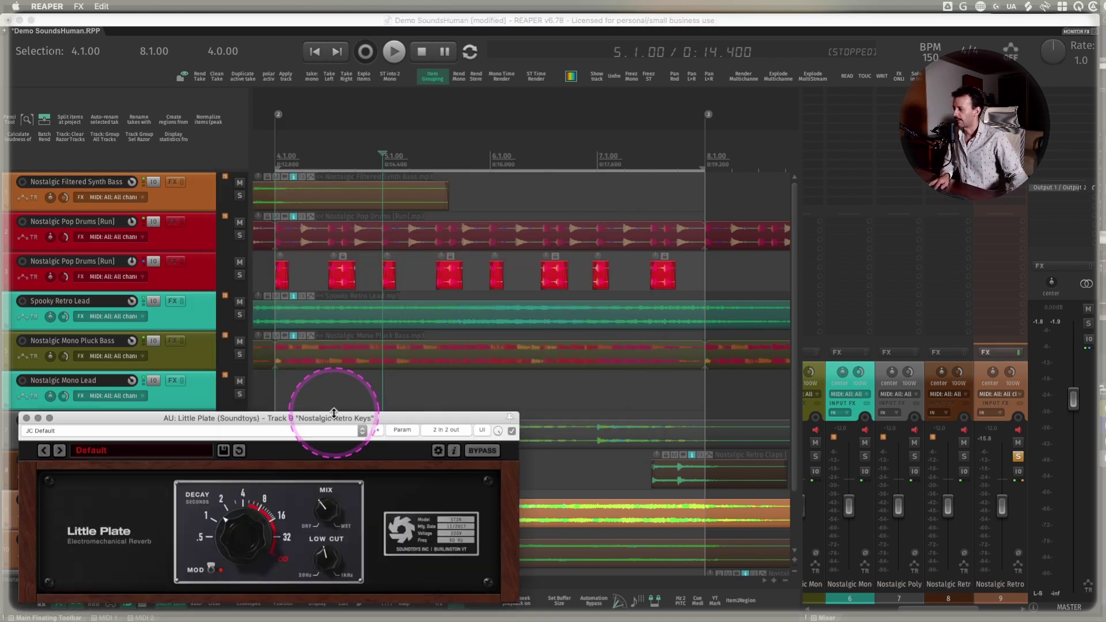
pyautogui.moveTo(334, 418); pyautogui.dragTo(323, 304)
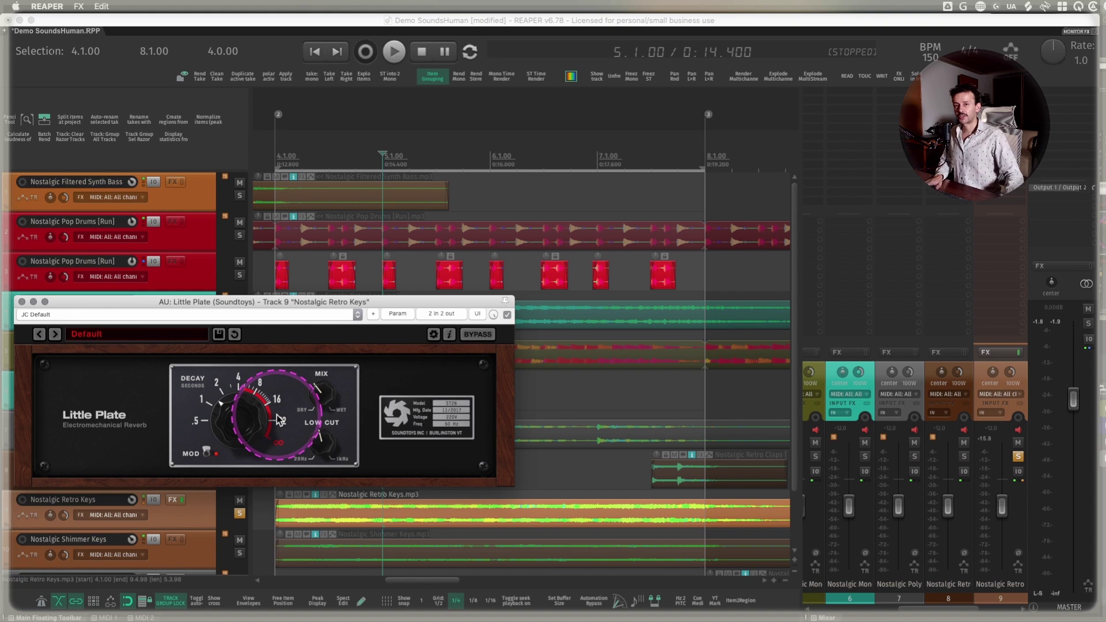
pyautogui.moveTo(271, 304); pyautogui.dragTo(268, 317)
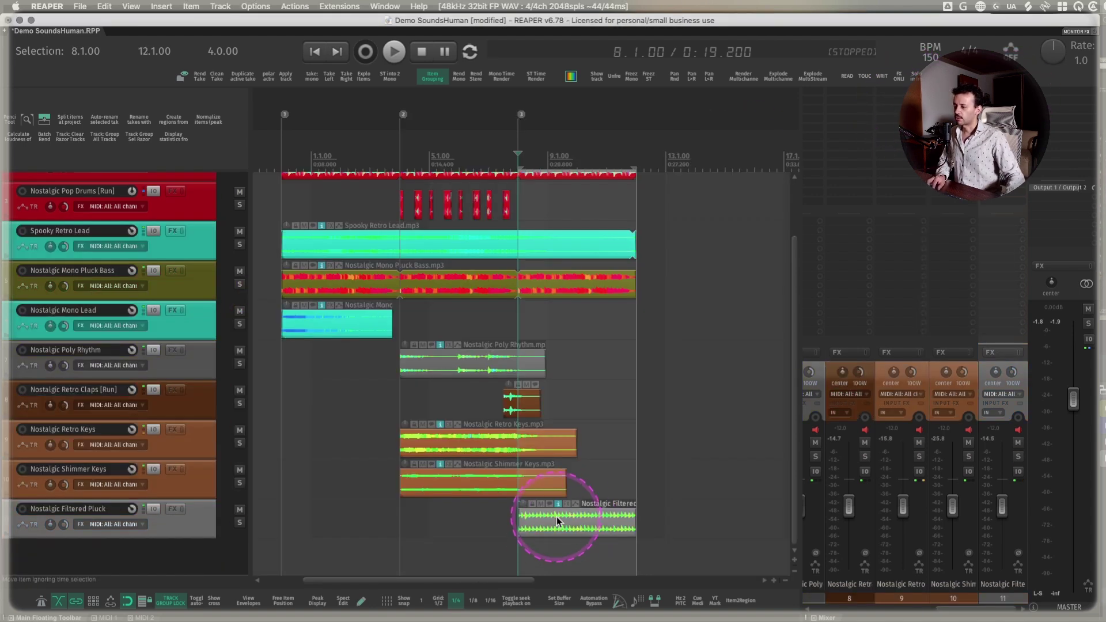
# Trim the start of the Nostalgic Filtered Pluck item and audition it from 8.1.
pyautogui.moveTo(563, 527); pyautogui.dragTo(520, 525)
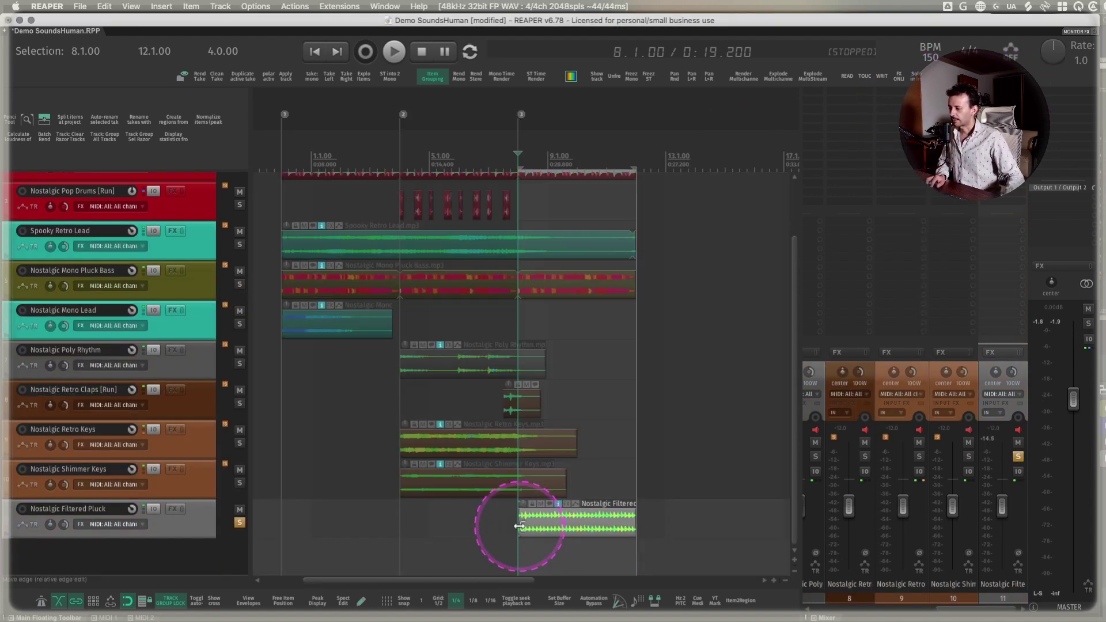
pyautogui.press('space')
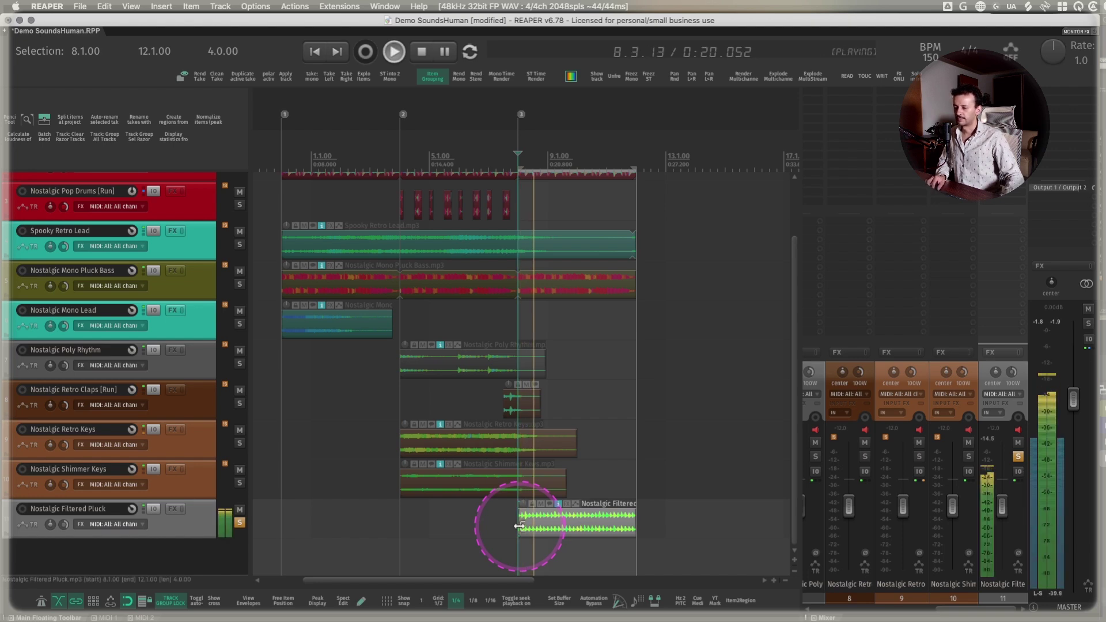
pyautogui.press('space')
pyautogui.press('super+a')
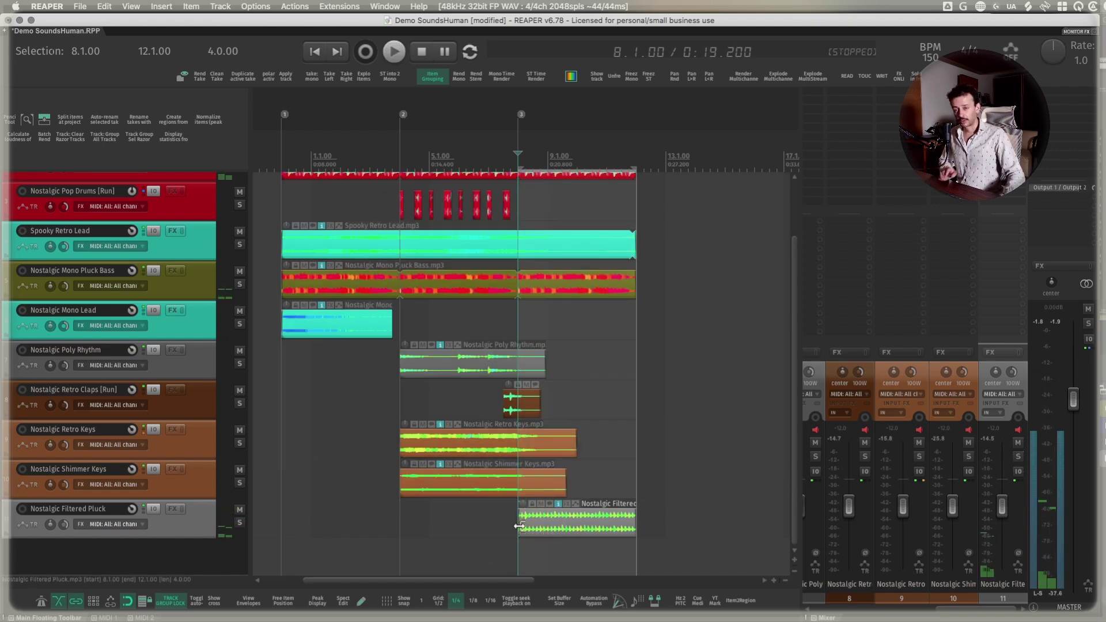
# Add Delay TAPE-201 to the Filtered Pluck track and resize its window to 100%.
pyautogui.press('super+f')
pyautogui.write('e ')
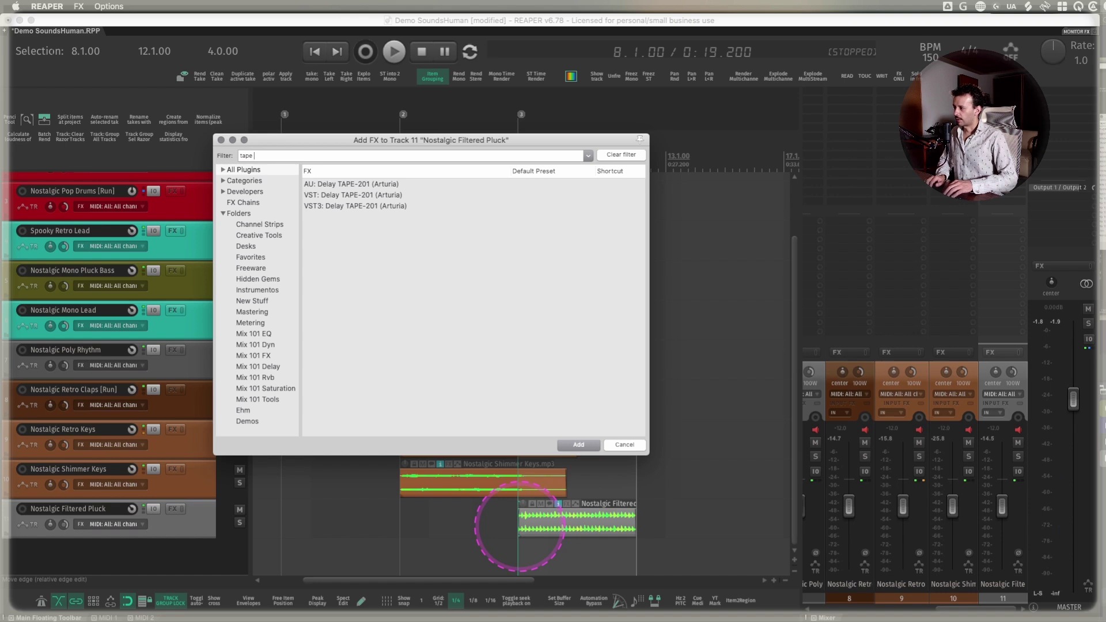
pyautogui.write('dela')
pyautogui.press('Return')
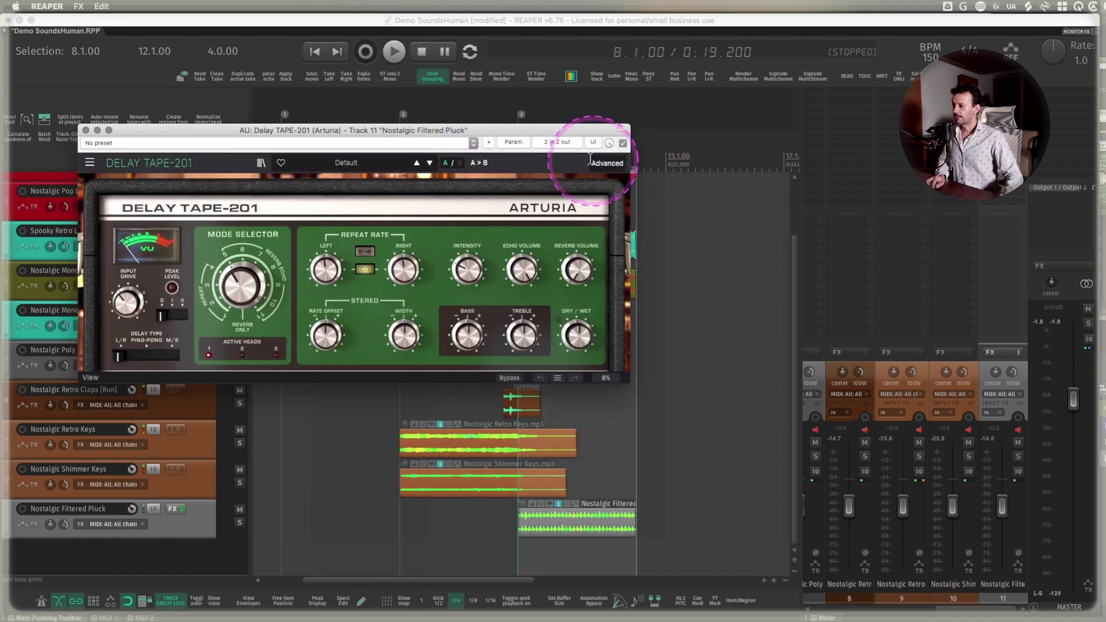
pyautogui.click(90, 163)
pyautogui.moveTo(119, 254)
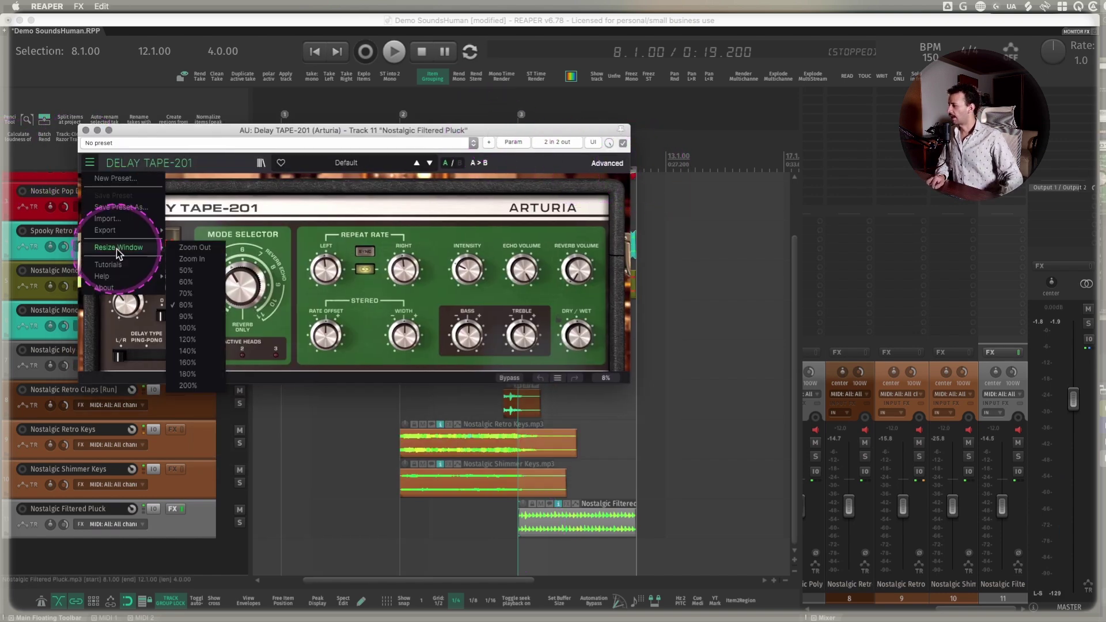
pyautogui.click(188, 328)
# Enable the delay's Input EQ with a 133 Hz high-pass, preamp I, and tempo-synced repeats.
pyautogui.click(765, 168)
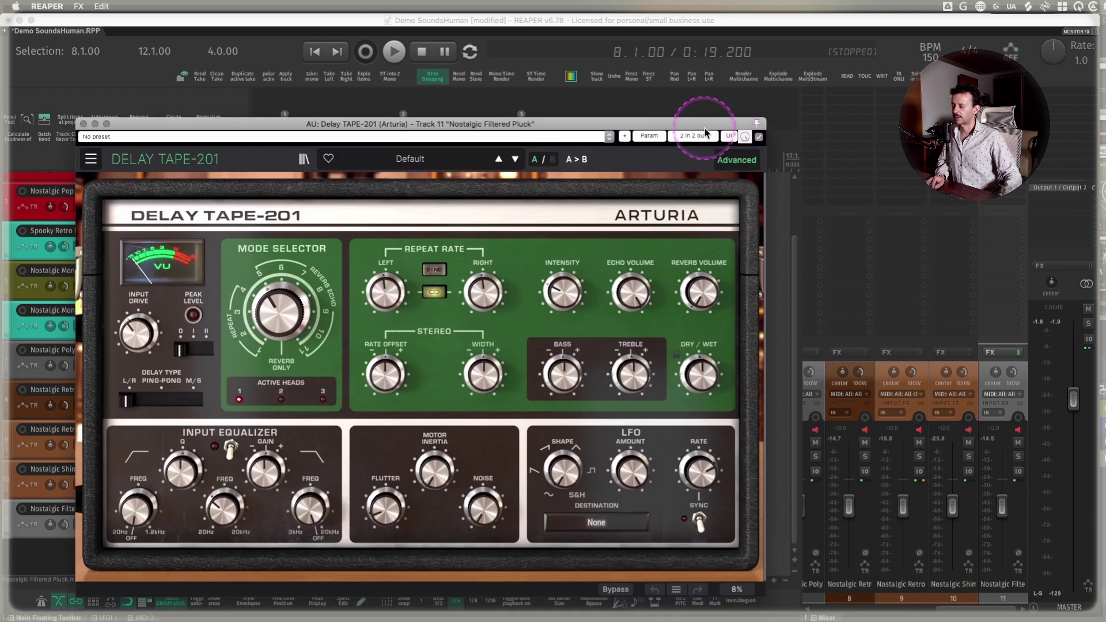
pyautogui.click(229, 429)
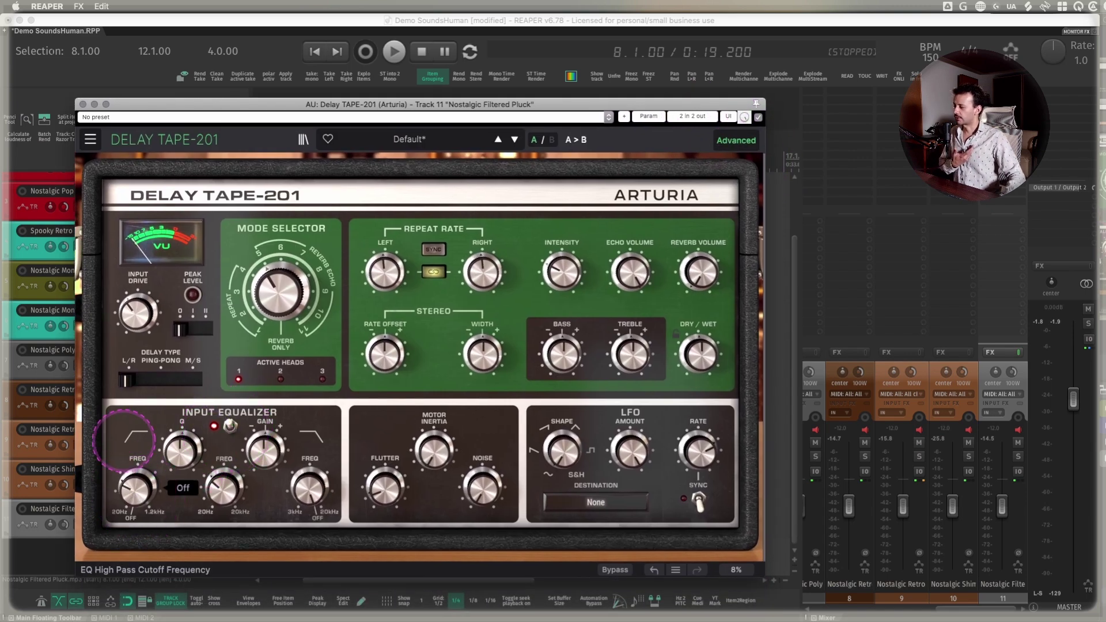
pyautogui.moveTo(124, 419); pyautogui.dragTo(134, 483)
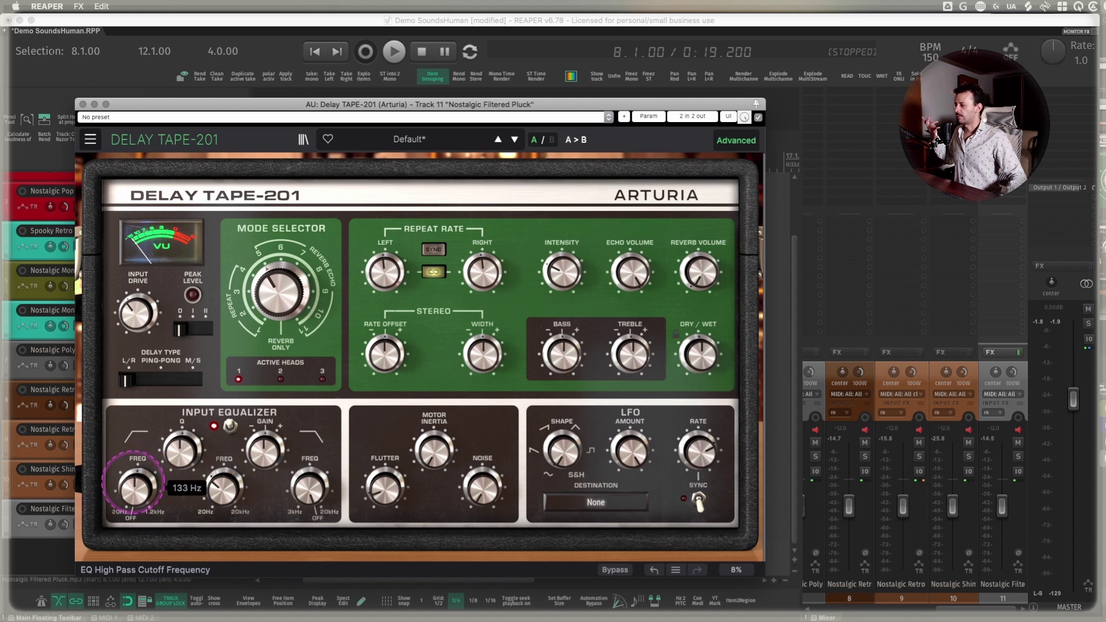
pyautogui.click(193, 330)
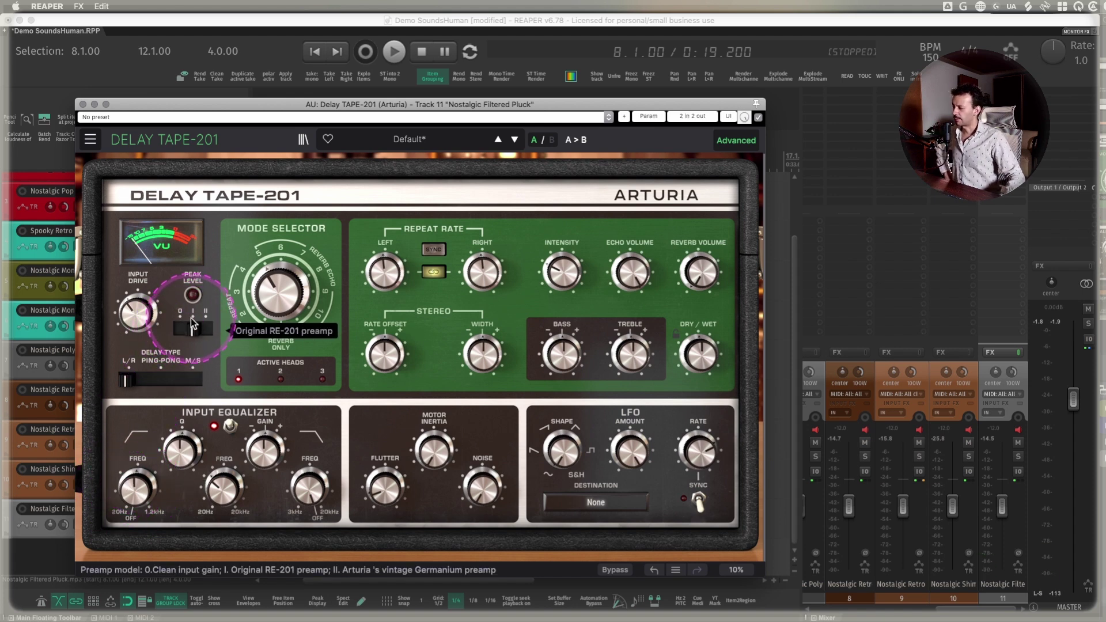
pyautogui.moveTo(271, 294)
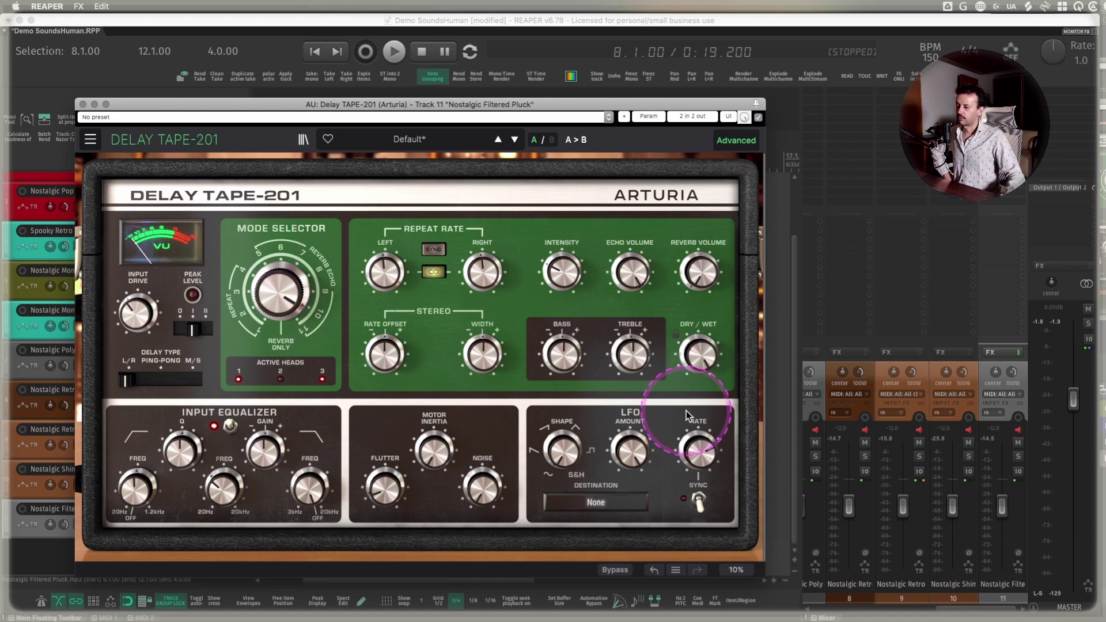
pyautogui.click(677, 334)
# Lock Dry/Wet, route the LFO to Rate Offset, and sync the LFO to tempo.
pyautogui.click(434, 249)
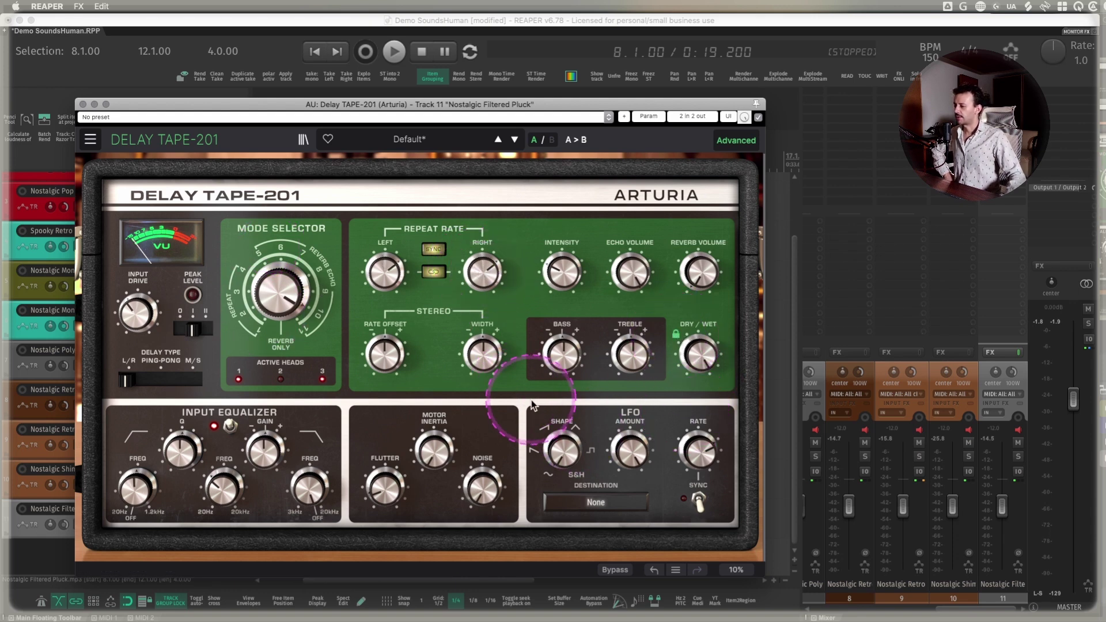
pyautogui.moveTo(383, 461)
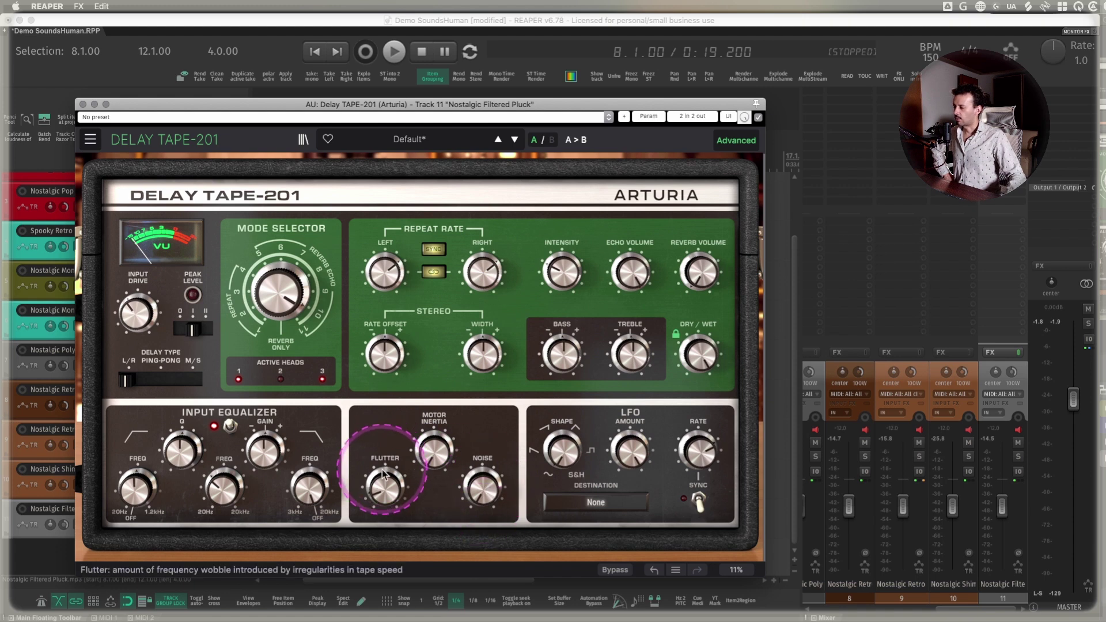
pyautogui.click(607, 504)
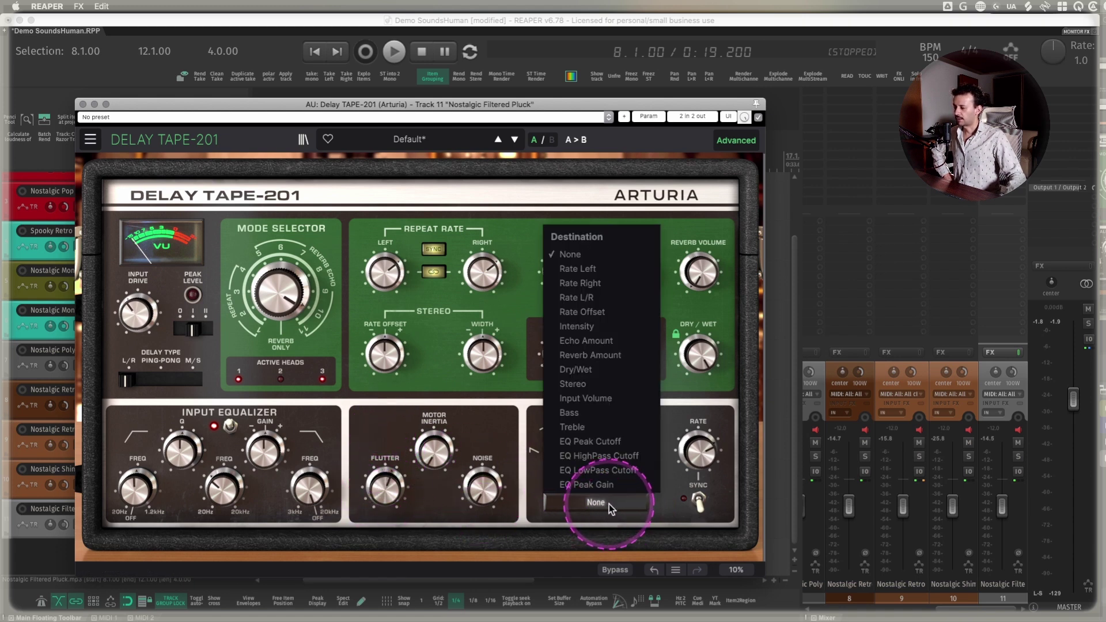
pyautogui.click(598, 312)
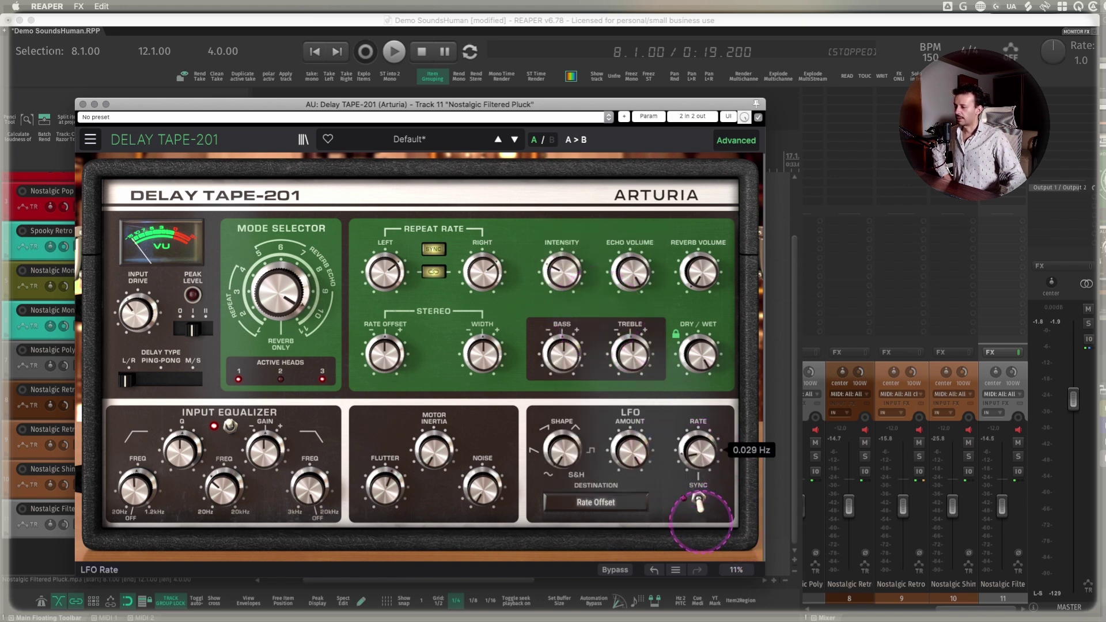
pyautogui.click(699, 502)
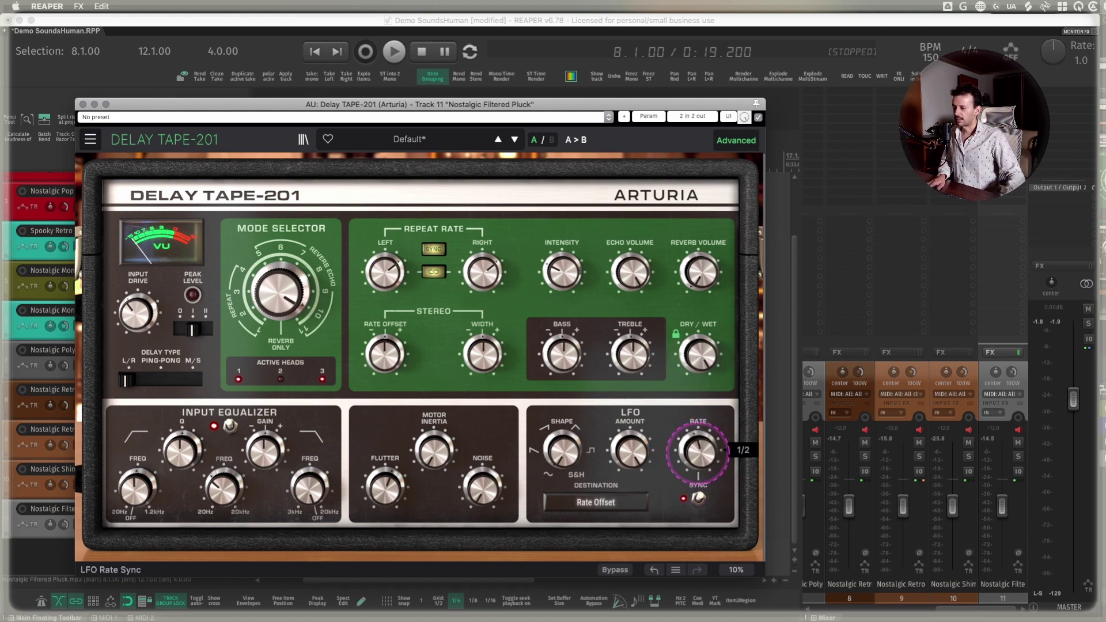
pyautogui.click(703, 457)
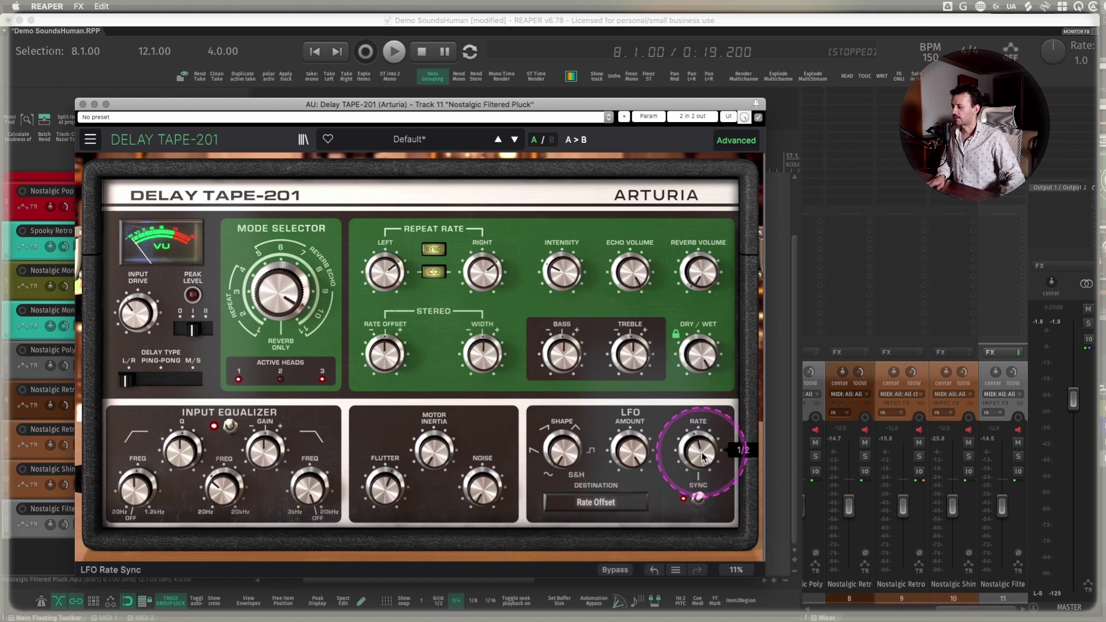
# Audition the delay, nudge Dry/Wet up to about 0.355, and turn Intensity down.
pyautogui.press('space')
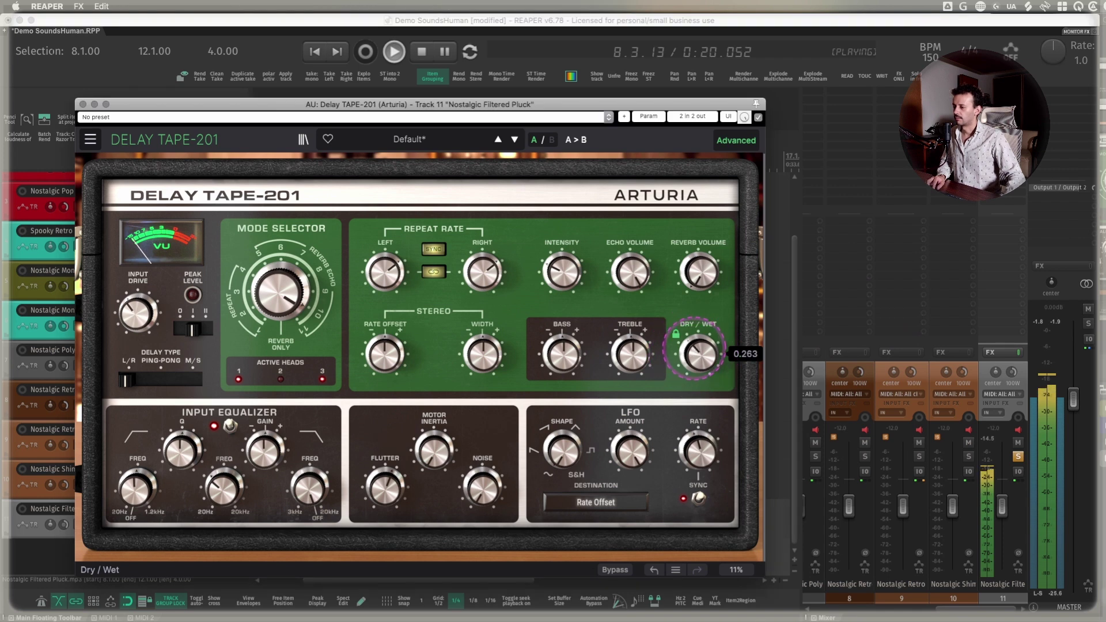
pyautogui.moveTo(694, 345); pyautogui.dragTo(696, 340)
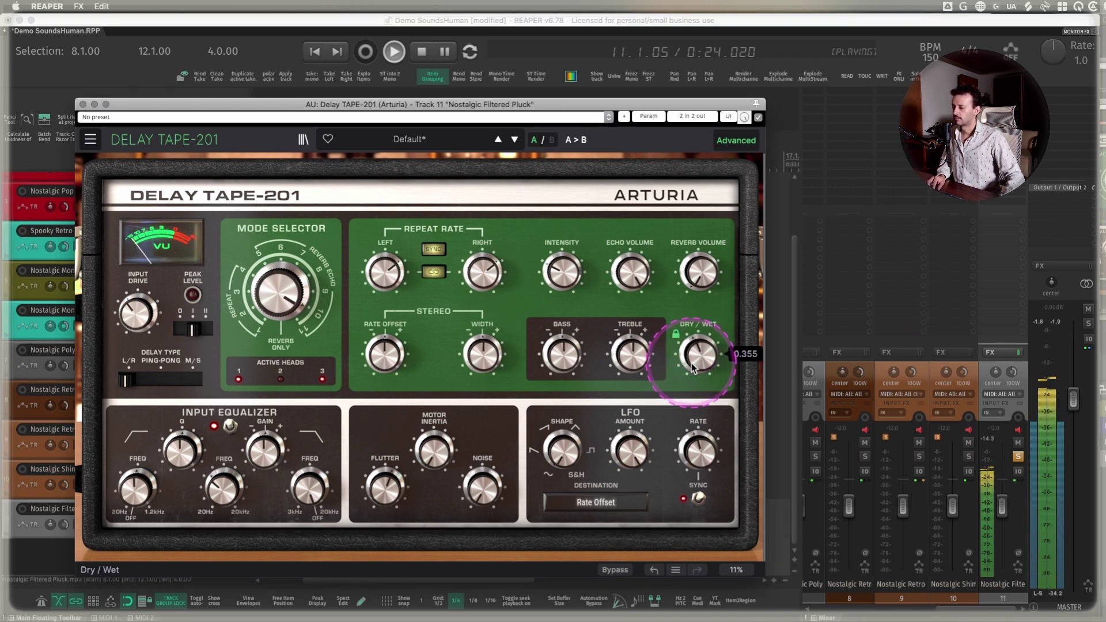
pyautogui.press('space')
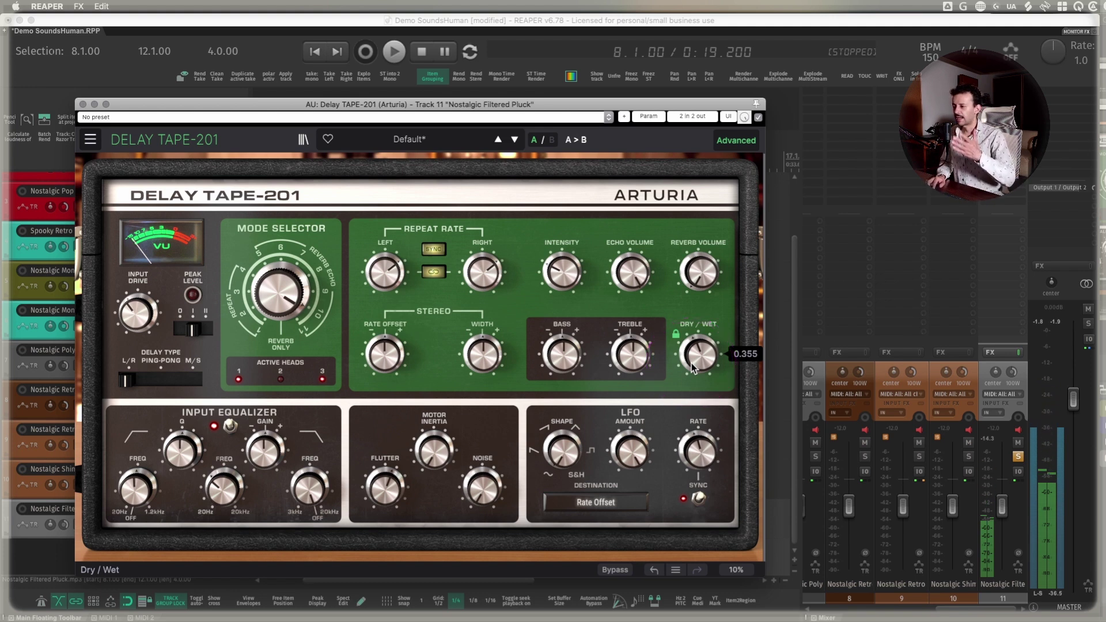
pyautogui.moveTo(551, 267); pyautogui.dragTo(552, 292)
# Save the Delay TAPE-201 settings as default preset 'JC DEFAULT' and close its window.
pyautogui.click(624, 116)
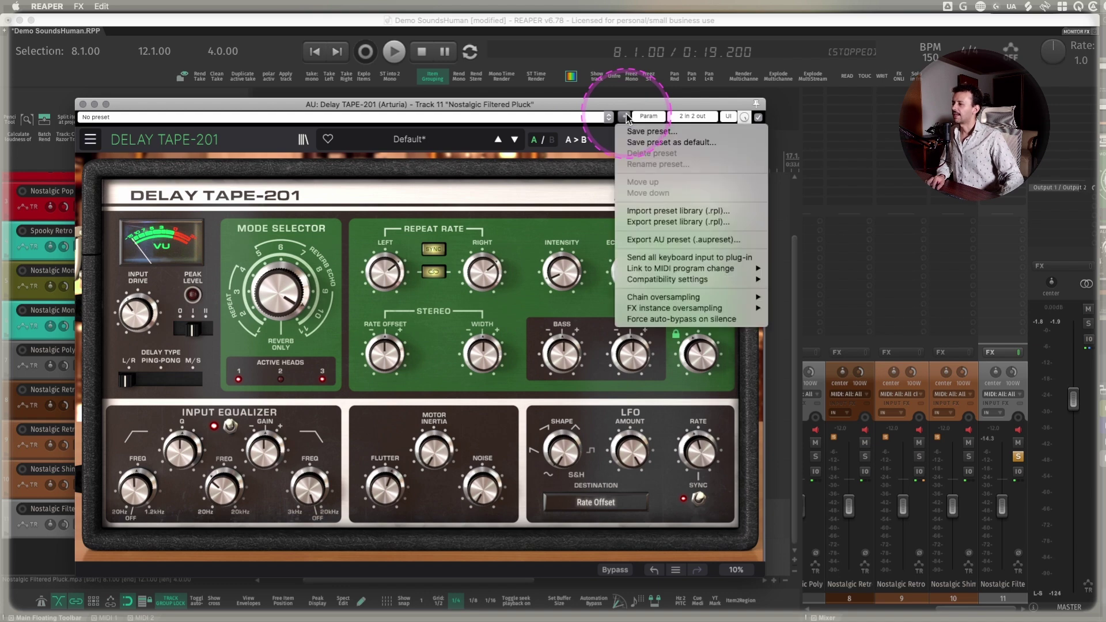
pyautogui.click(636, 142)
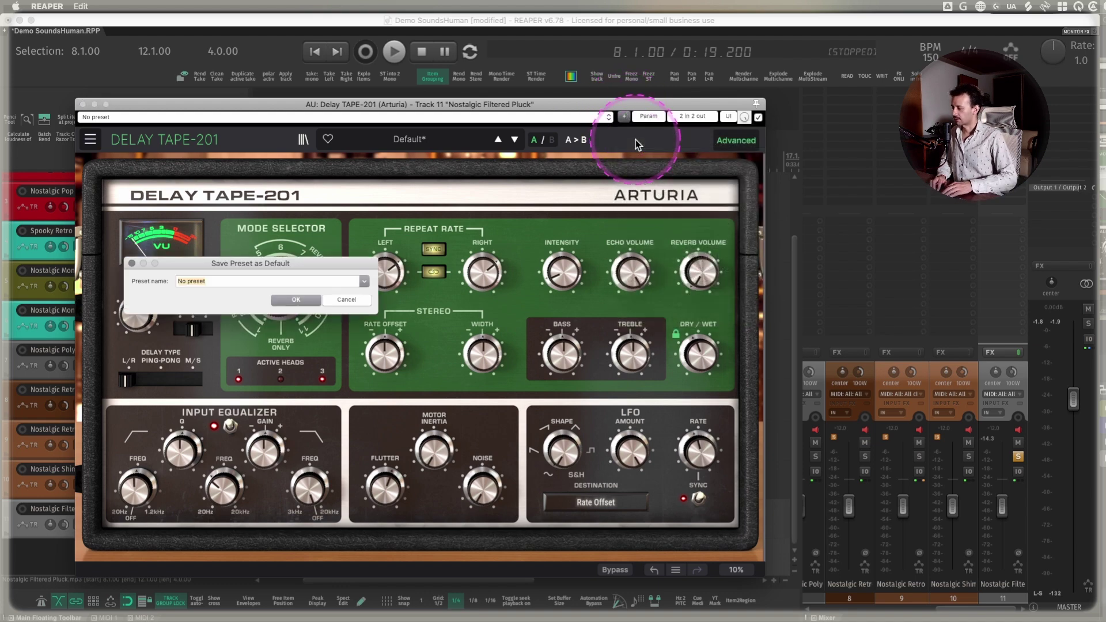
pyautogui.write('JC DEFAULT')
pyautogui.press('Return')
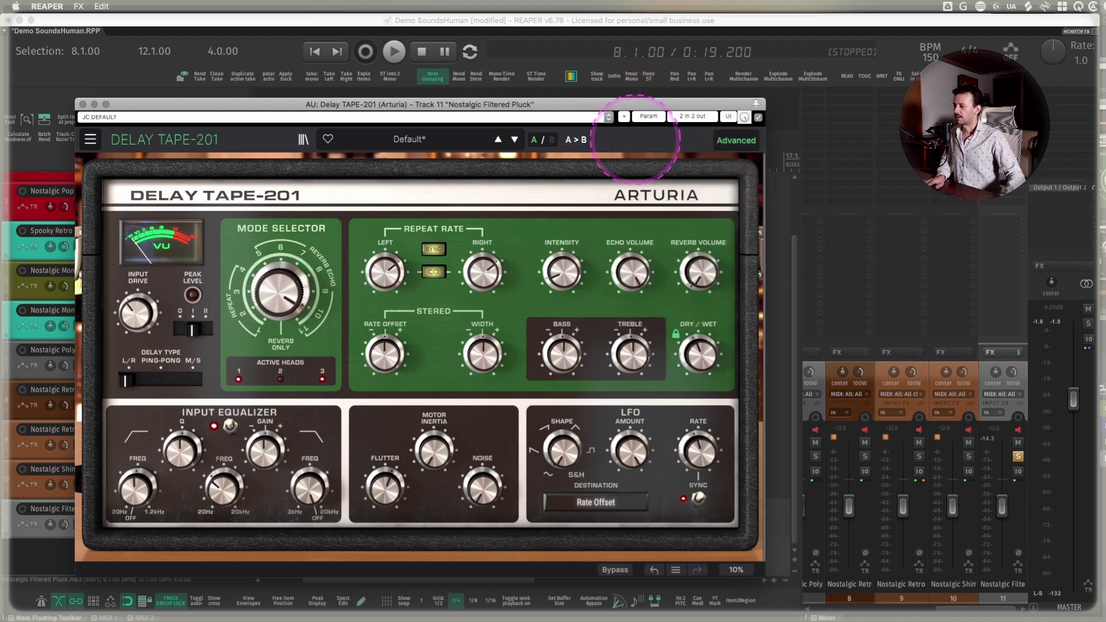
pyautogui.press('Escape')
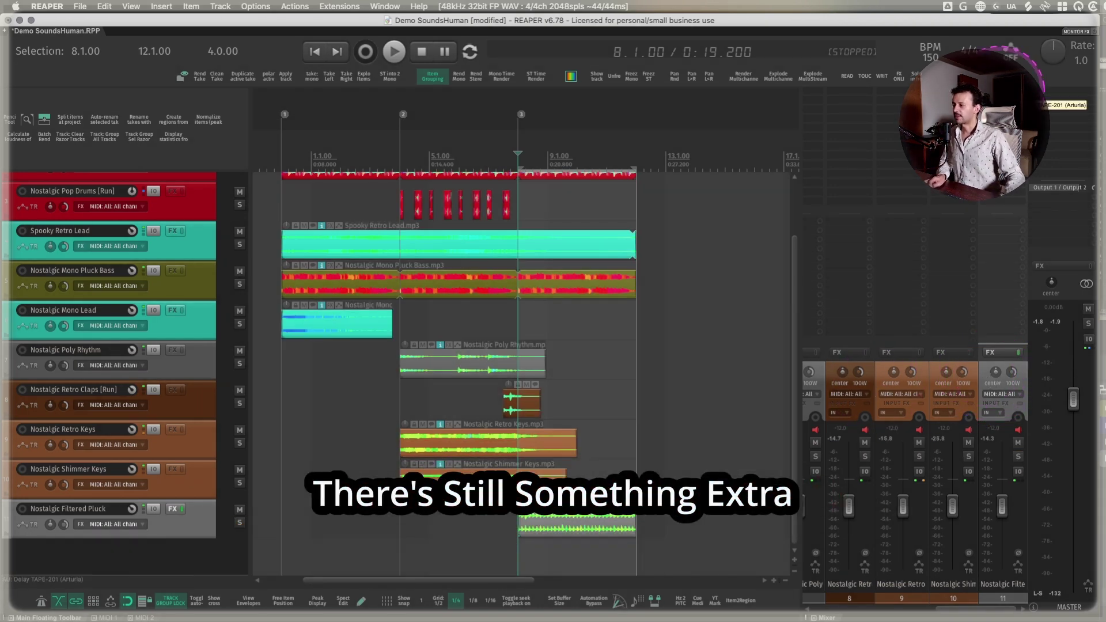
# Remove Delay TAPE-201 from the Nostalgic Filtered Pluck track.
pyautogui.keyDown('alt'); pyautogui.click(1000, 91); pyautogui.keyUp('alt')
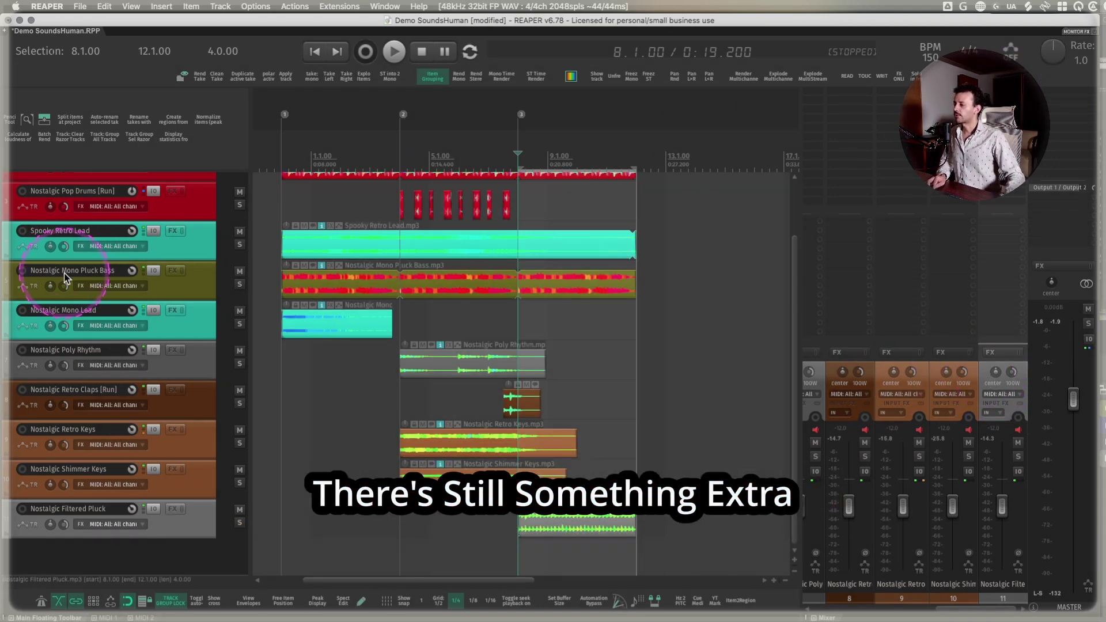
pyautogui.scroll(3, 67, 280)
pyautogui.hscroll(-2, 67, 272)
pyautogui.scroll(-2, 67, 272)
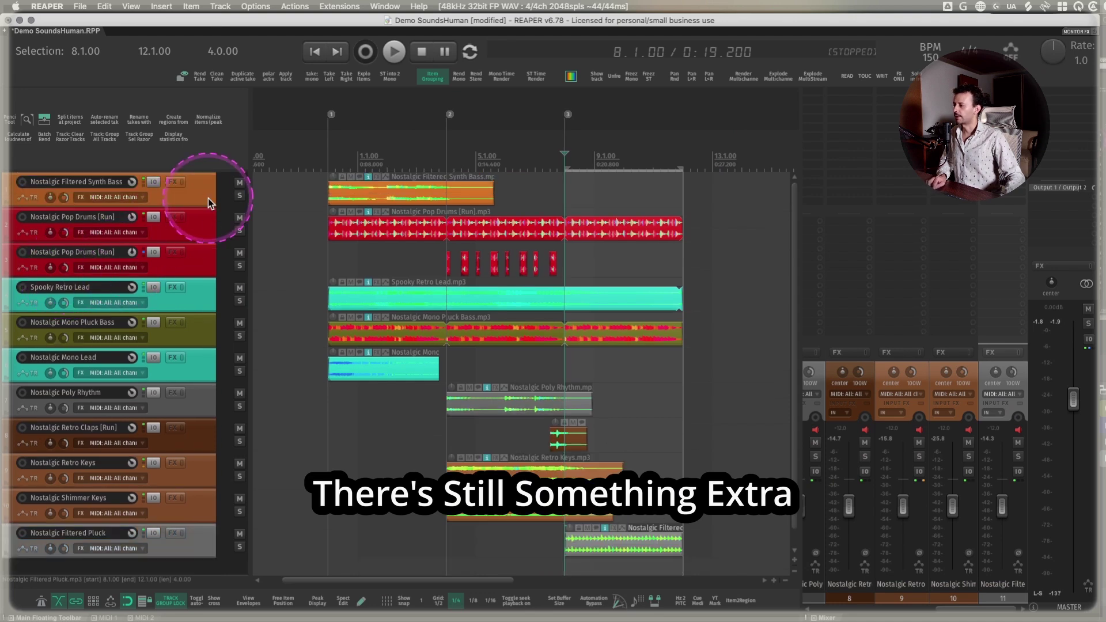
# Move Nostalgic Mono Pluck Bass above Spooky Retro Lead and group the rhythm tracks into a folder.
pyautogui.click(209, 197)
pyautogui.click(205, 226)
pyautogui.moveTo(208, 334); pyautogui.dragTo(193, 284)
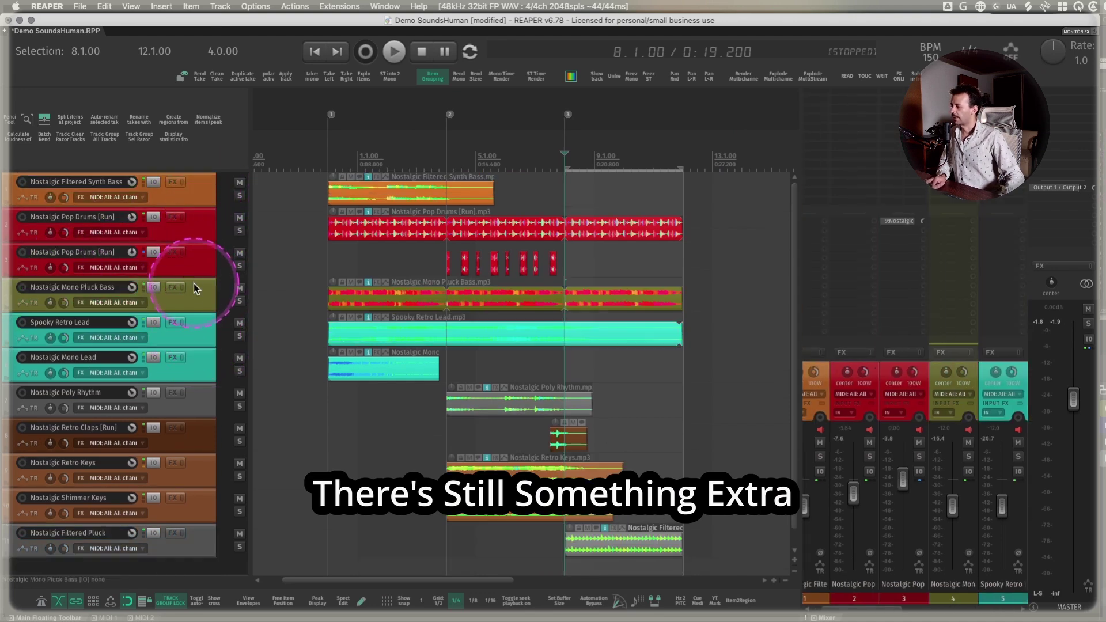
pyautogui.keyDown('shift'); pyautogui.click(202, 216); pyautogui.keyUp('shift')
pyautogui.hotkey('shift', 'f')
pyautogui.write('a')
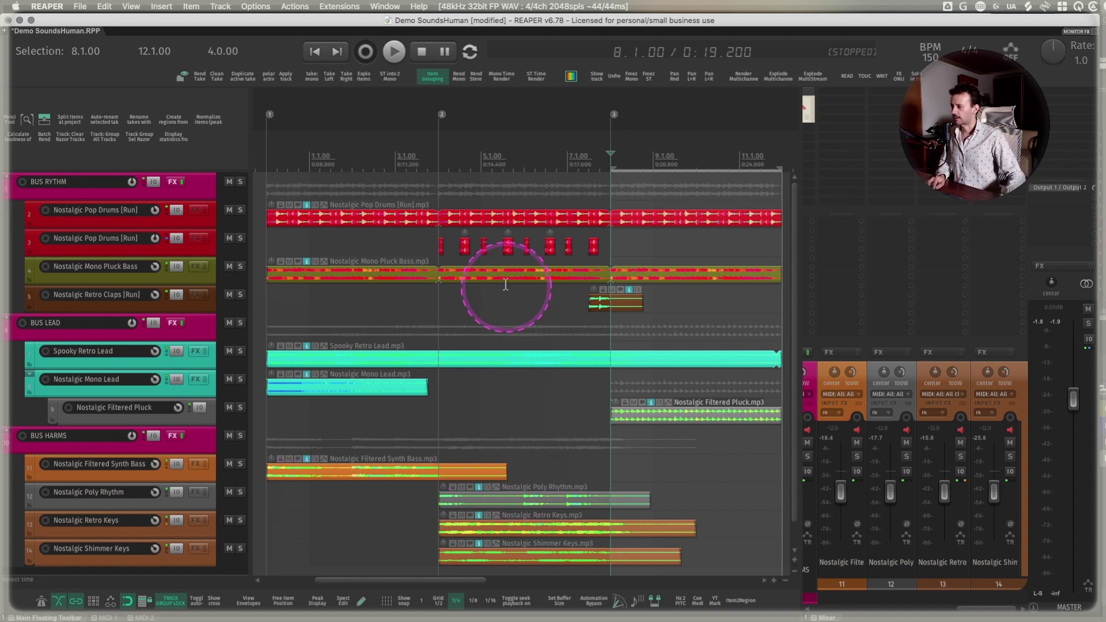
# Set a time selection between markers 2 and 3 and select the BUS RYTHM, BUS LEAD and BUS HARMS folders.
pyautogui.click(519, 156)
pyautogui.click(519, 157)
pyautogui.click(204, 188)
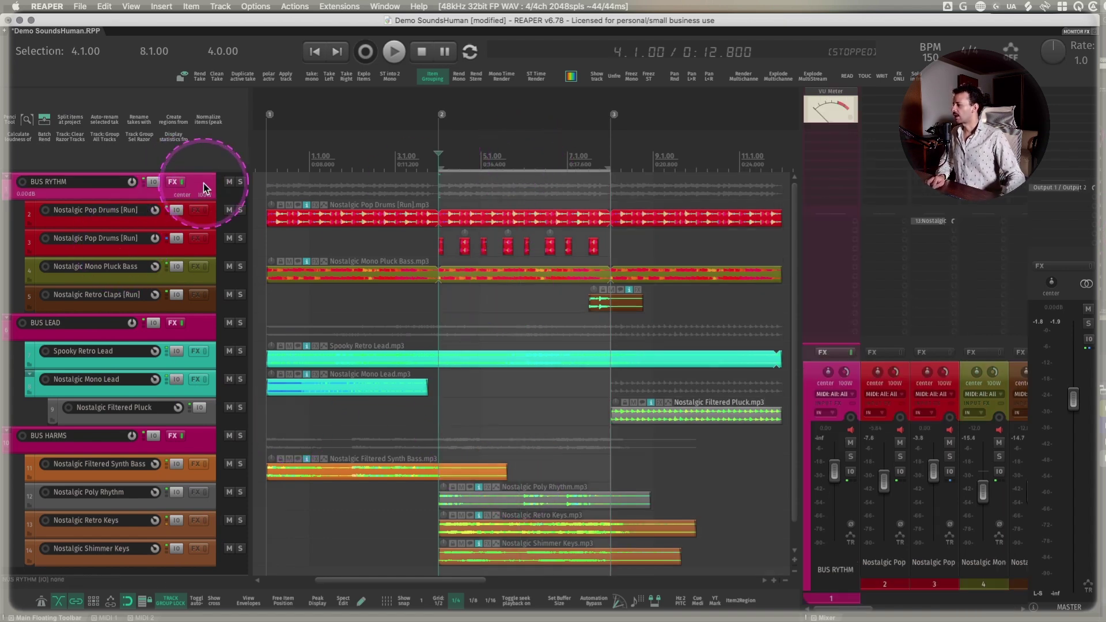
pyautogui.click(216, 332)
pyautogui.click(201, 438)
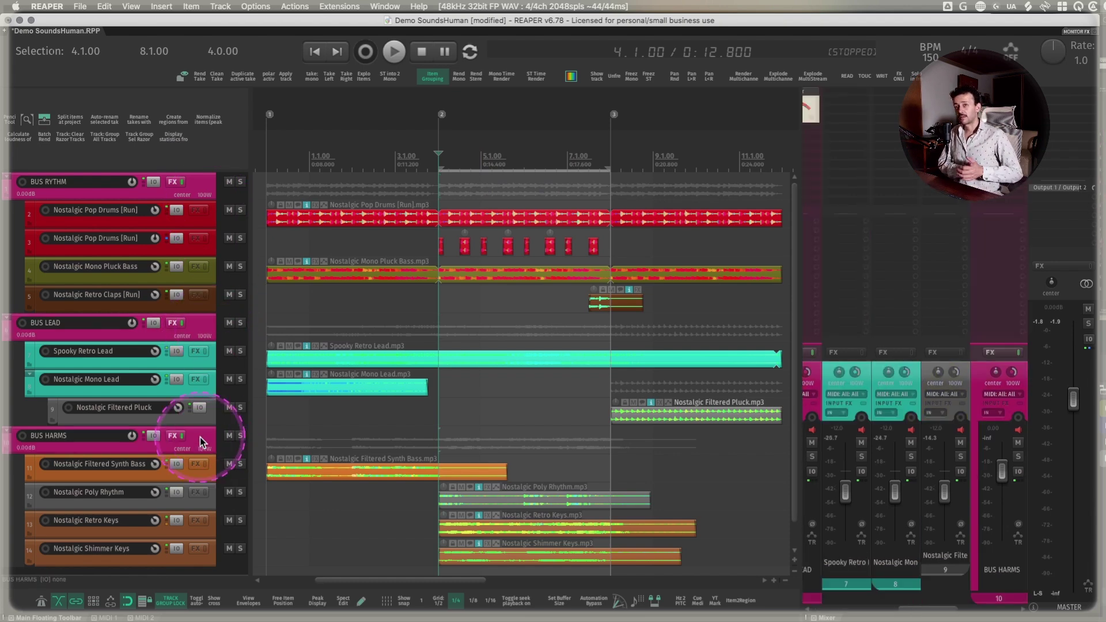
# Add CHOWTapeModel to all selected bus tracks and put the BUS RYTHM instance in Mix Group 1.
pyautogui.click(199, 438)
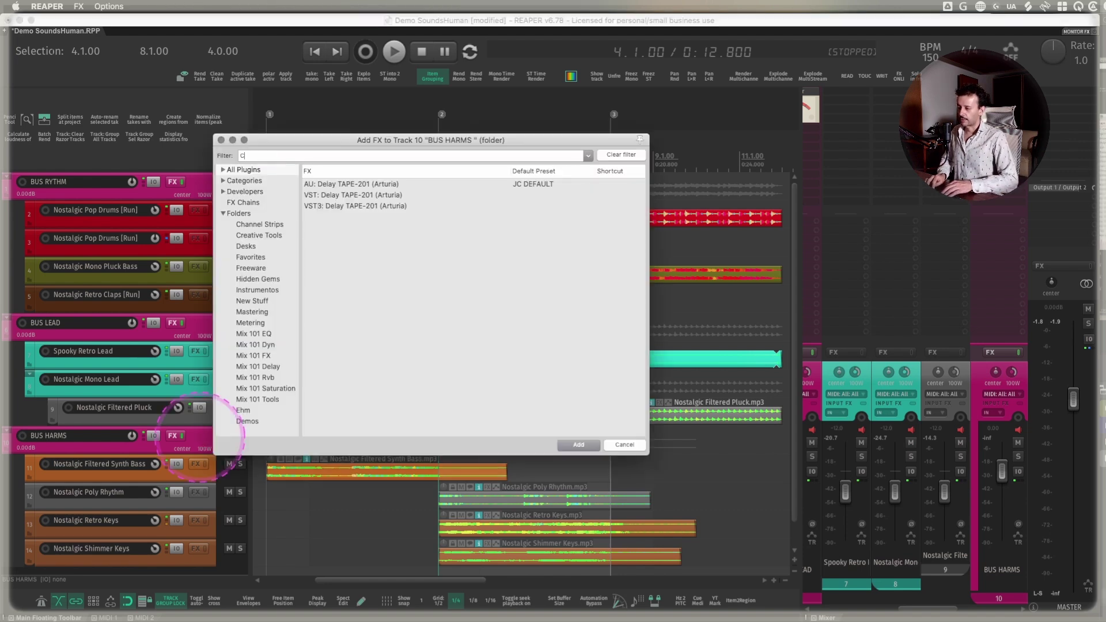
pyautogui.write('CHOW TAPE')
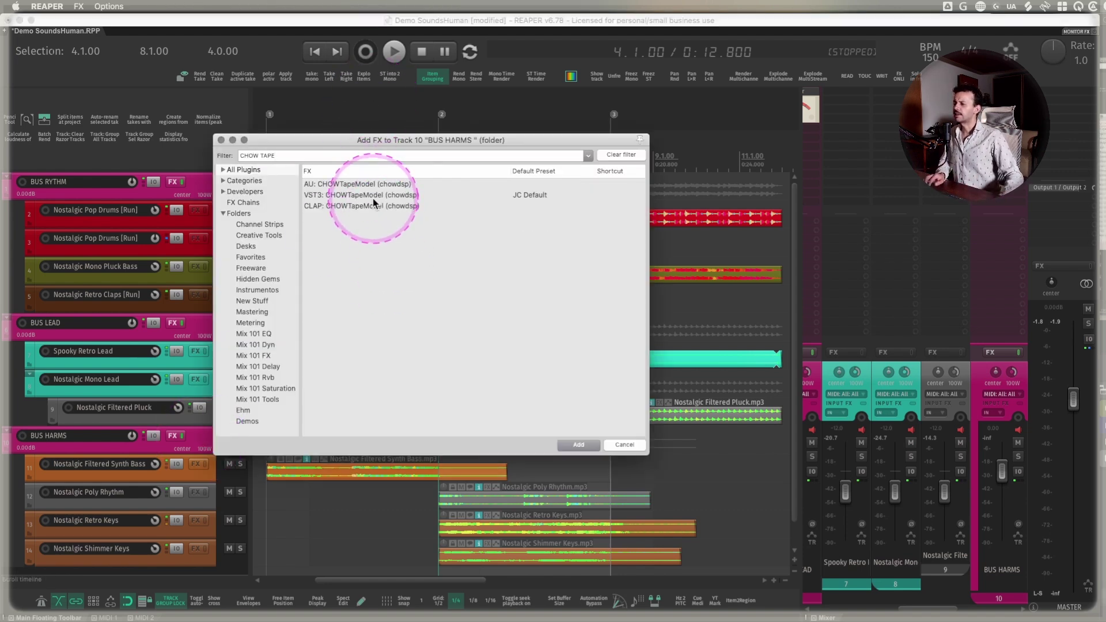
pyautogui.rightClick(354, 196)
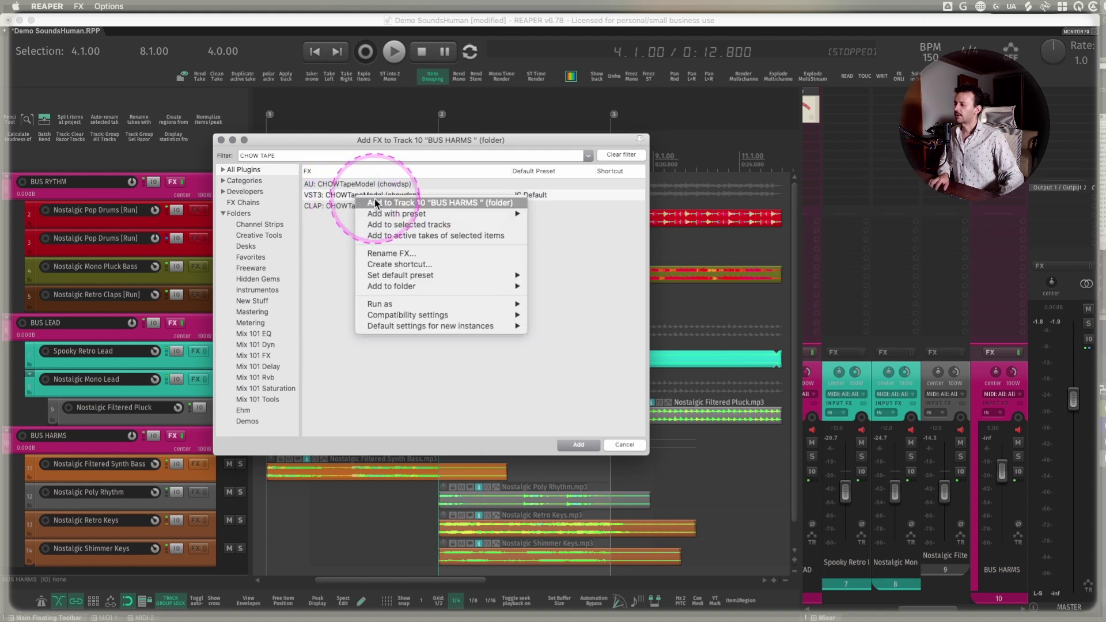
pyautogui.click(396, 224)
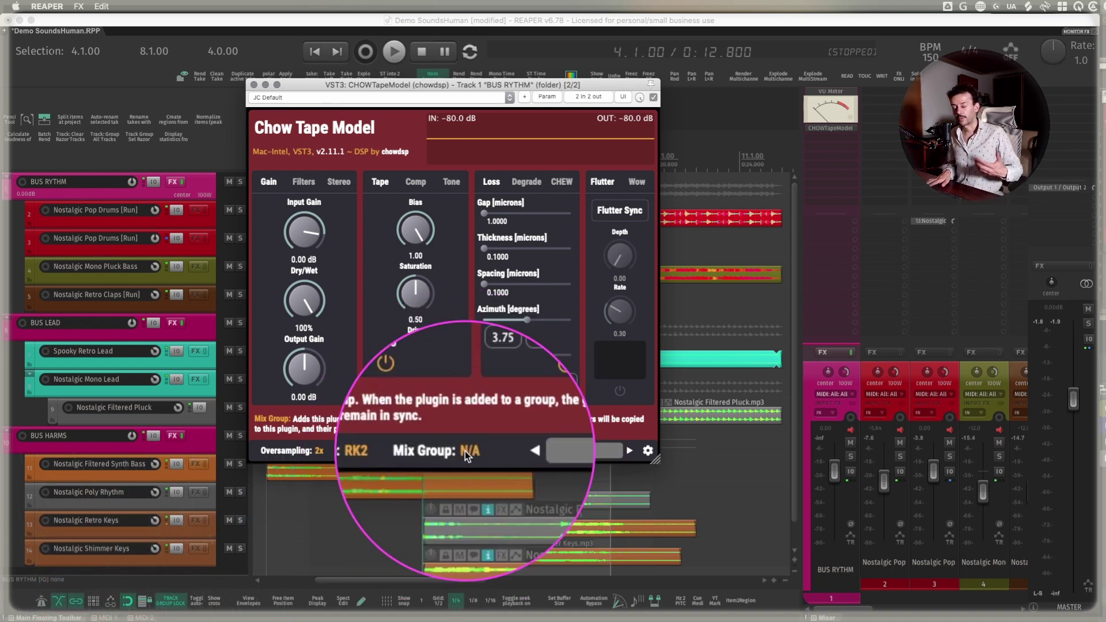
pyautogui.click(465, 451)
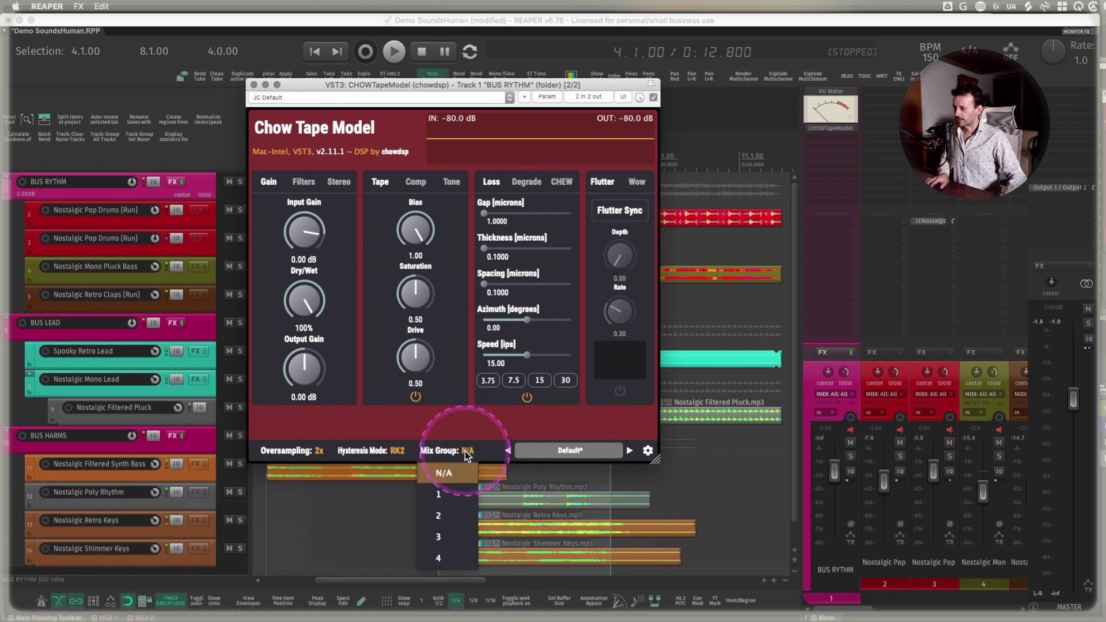
pyautogui.click(454, 491)
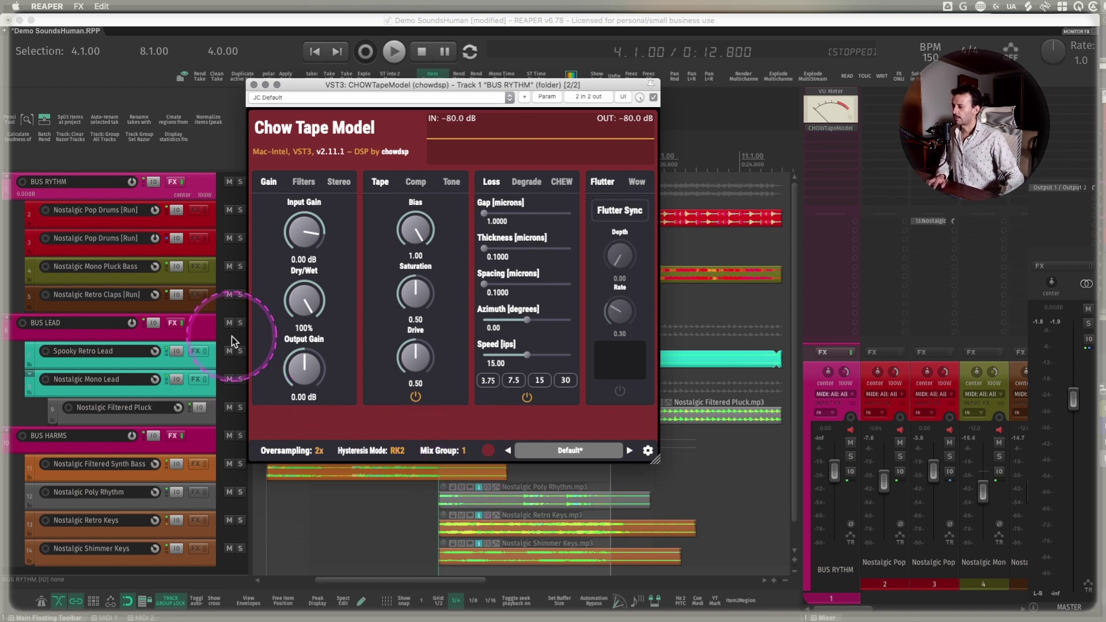
# Assign BUS LEAD's Chow Tape Model to Mix Group 1.
pyautogui.click(206, 326)
pyautogui.click(998, 128)
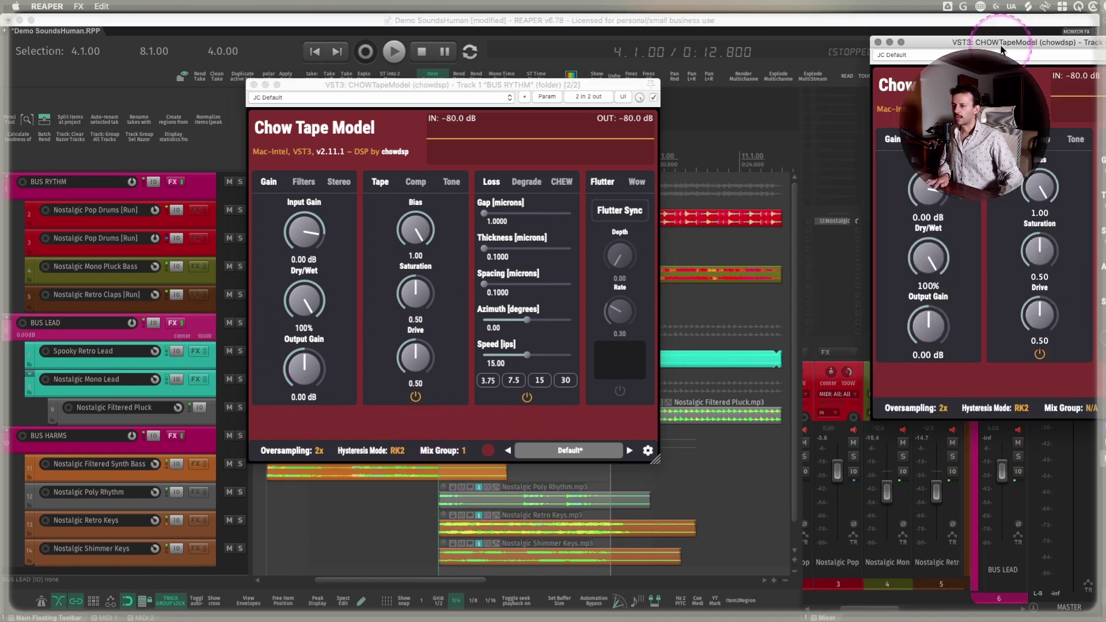
pyautogui.moveTo(1084, 22); pyautogui.dragTo(403, 83)
pyautogui.click(576, 451)
pyautogui.click(558, 498)
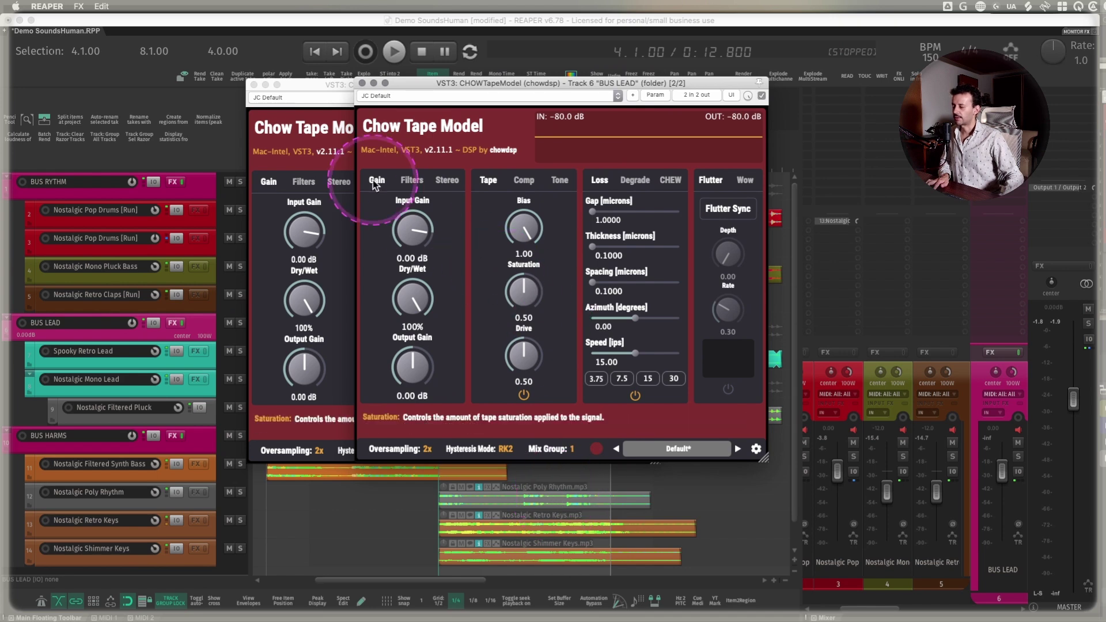
pyautogui.click(362, 83)
# Assign BUS HARMS's Chow Tape Model to Mix Group 1 and shift the BUS RYTHM window left.
pyautogui.click(200, 444)
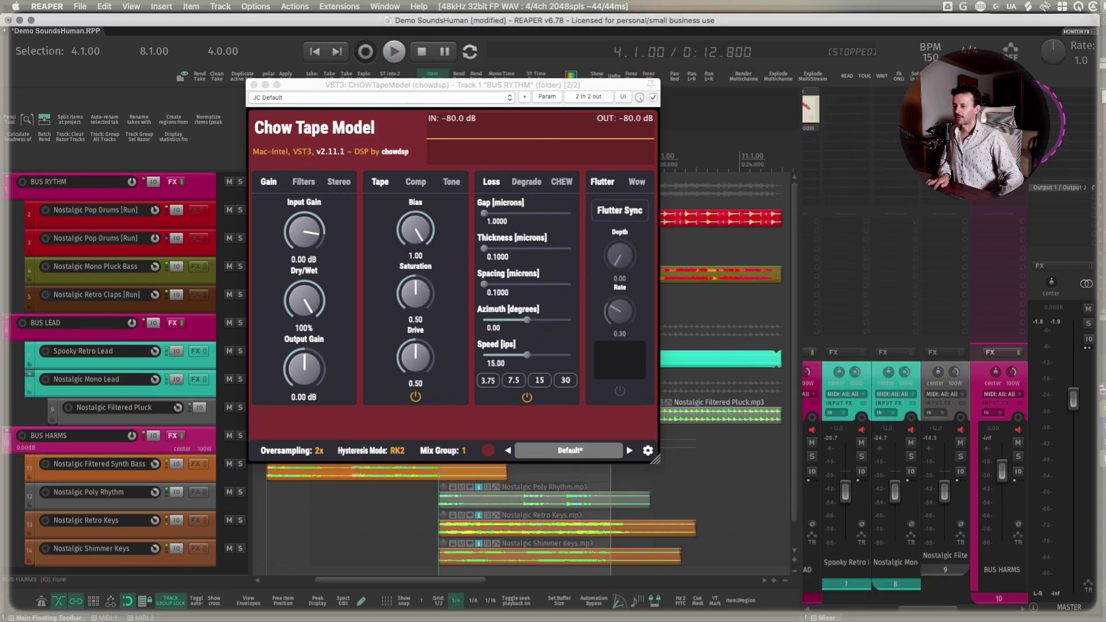
pyautogui.click(999, 128)
pyautogui.moveTo(1098, 22); pyautogui.dragTo(549, 113)
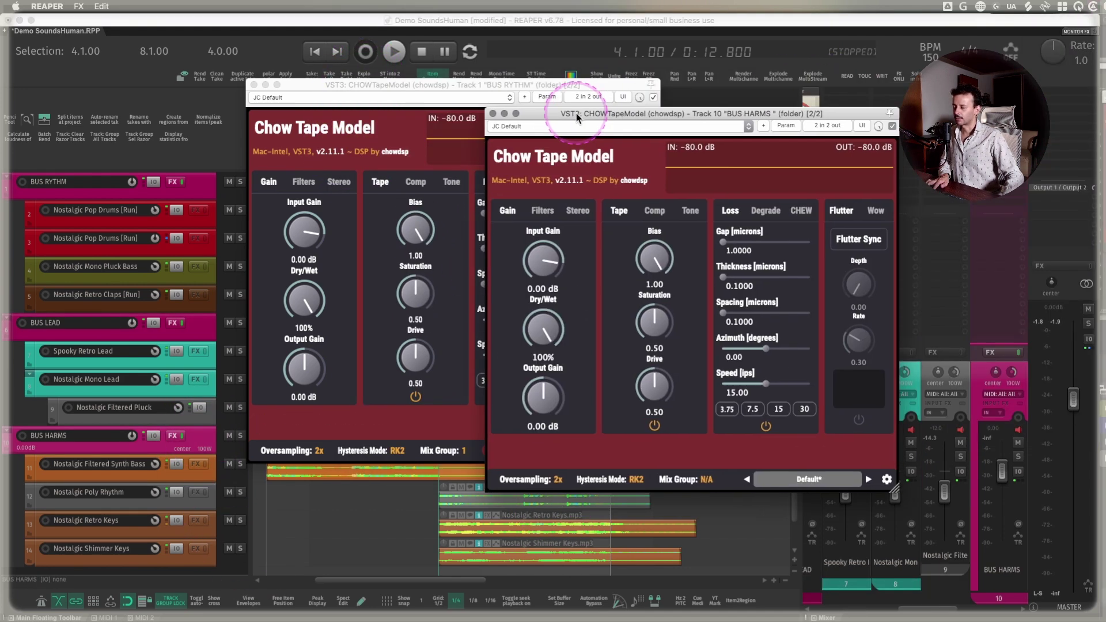
pyautogui.click(709, 480)
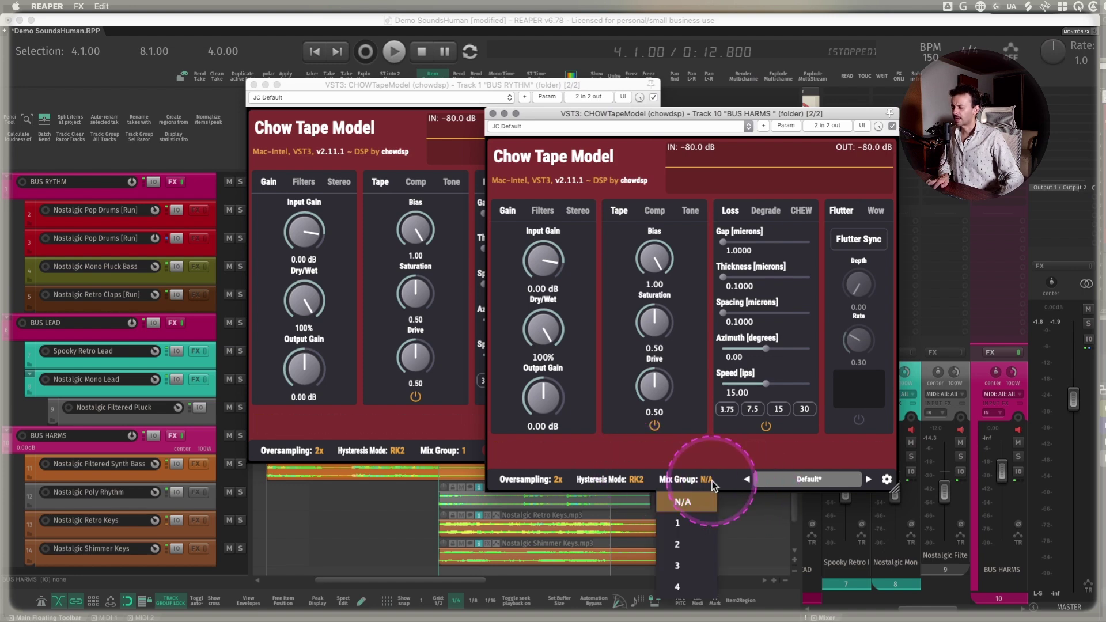
pyautogui.click(679, 523)
pyautogui.moveTo(438, 87); pyautogui.dragTo(249, 114)
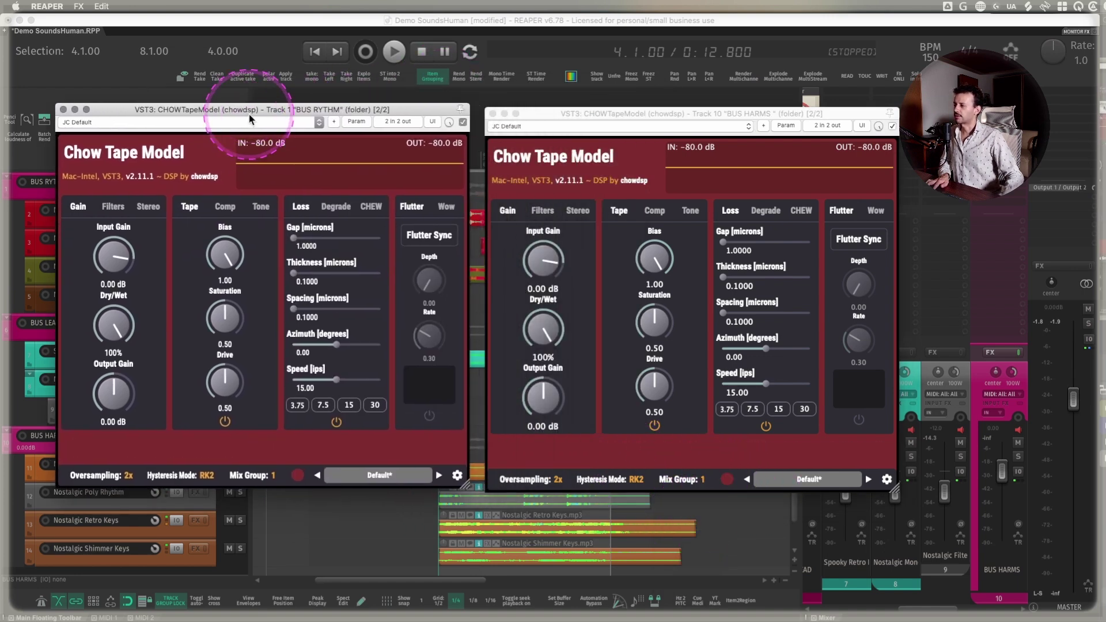
# Turn on Chow Tape's compression and set the amount to about 2.02 dB.
pyautogui.click(225, 206)
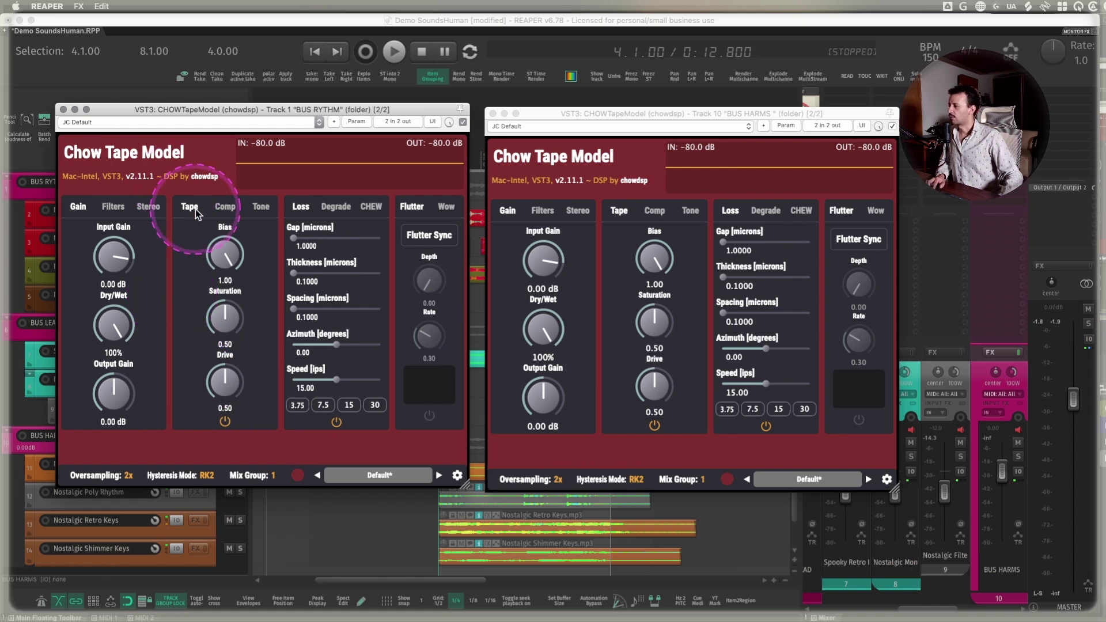
pyautogui.click(149, 207)
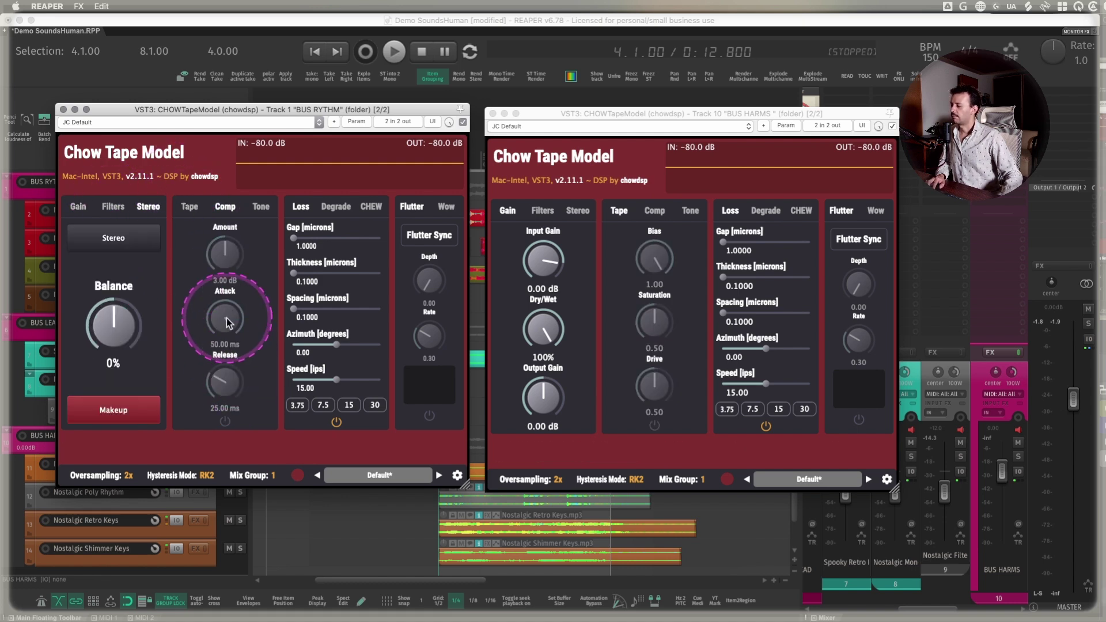
pyautogui.click(226, 423)
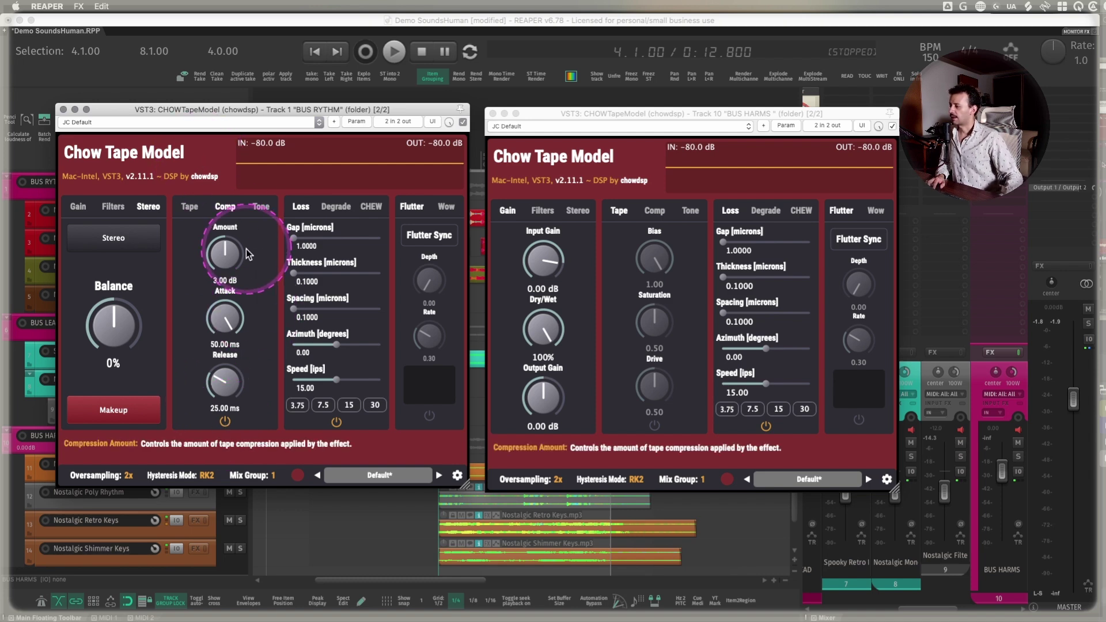
pyautogui.moveTo(227, 256); pyautogui.dragTo(230, 279)
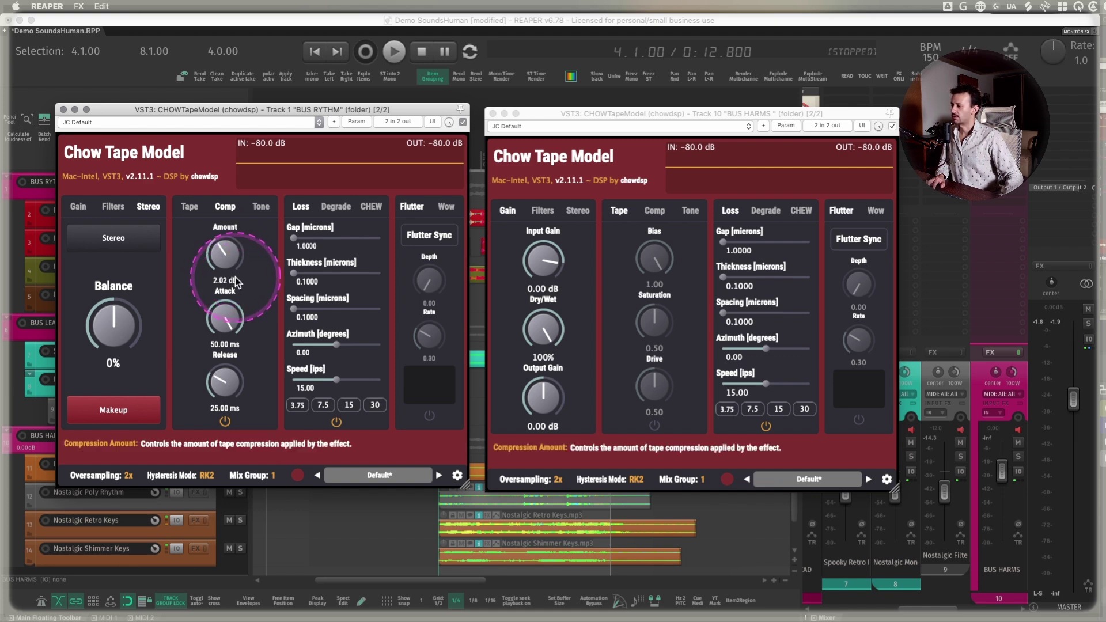
# Set the compression release to exactly 10 ms and keep tape speed at 15 ips after trying 30.
pyautogui.moveTo(230, 387); pyautogui.dragTo(229, 399)
pyautogui.click(225, 408)
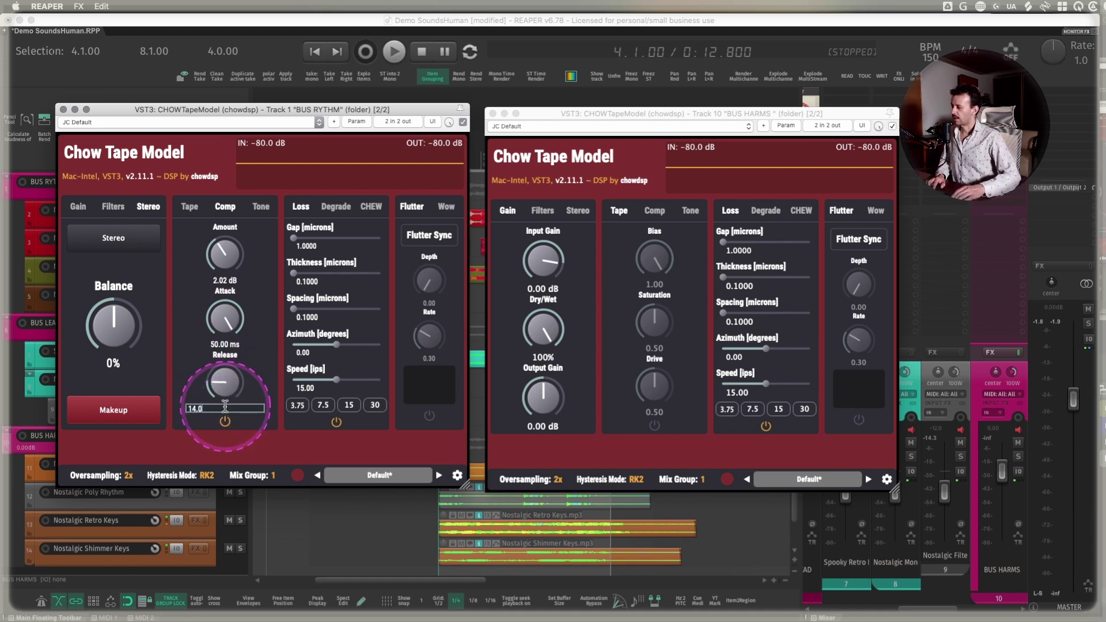
pyautogui.write('10')
pyautogui.press('Return')
pyautogui.click(375, 405)
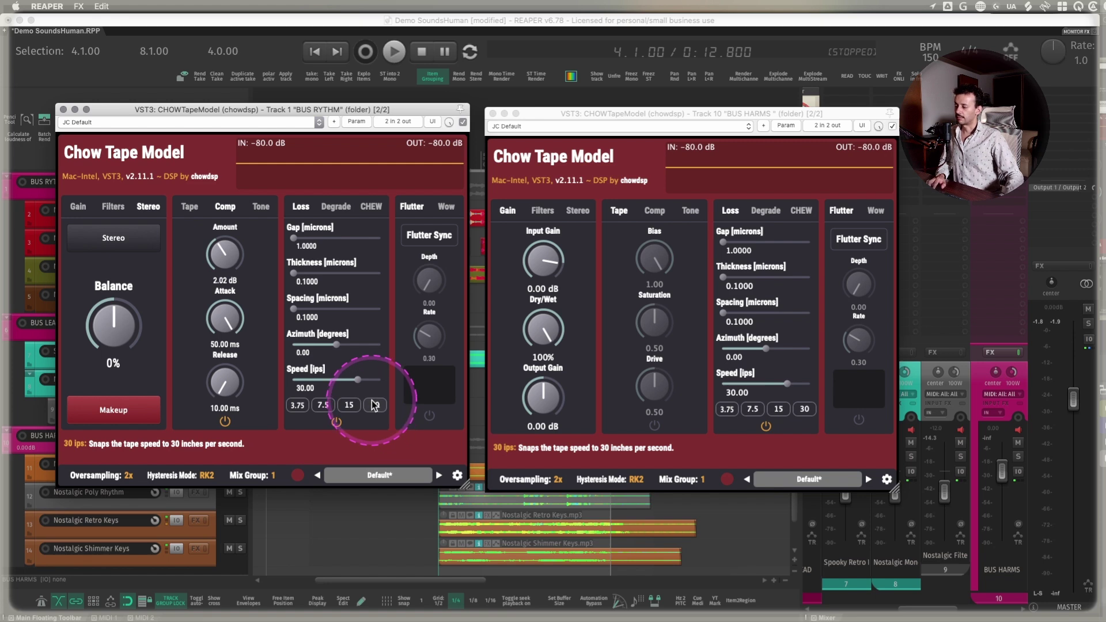
pyautogui.click(350, 405)
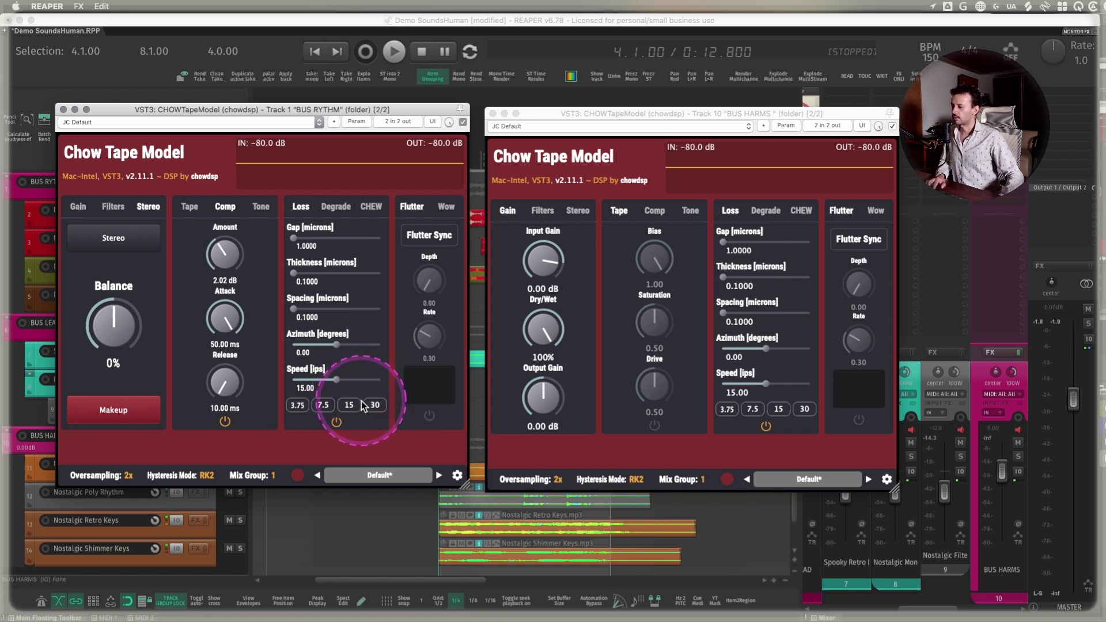
# Look through the Wow, Flutter, Degrade, Chew, Loss and tone settings panels.
pyautogui.click(418, 209)
pyautogui.click(415, 208)
pyautogui.click(339, 208)
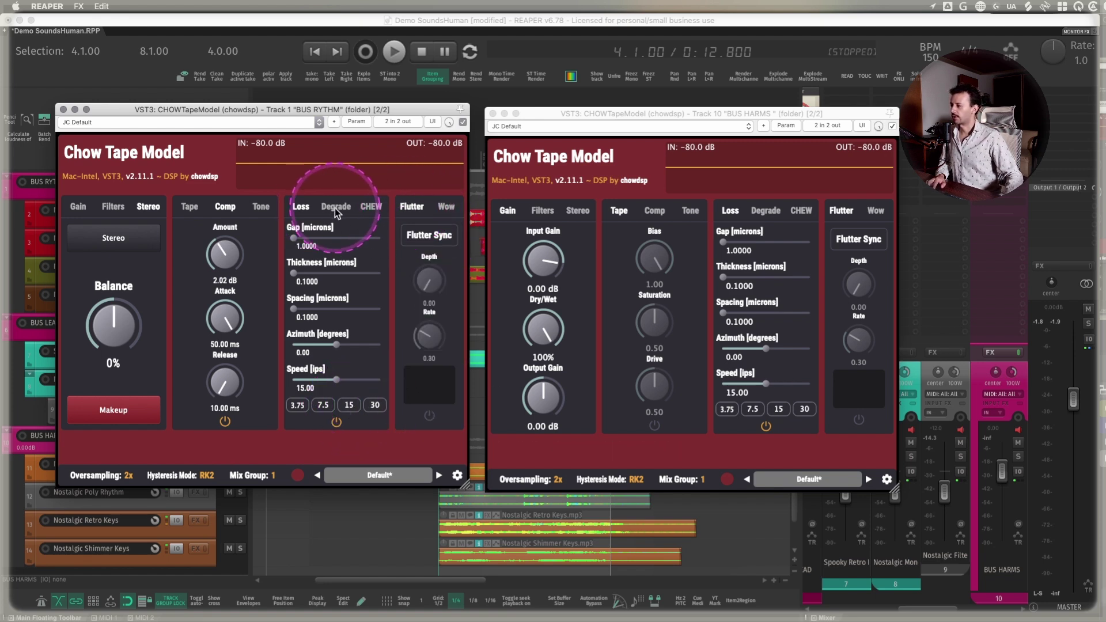
pyautogui.click(371, 208)
pyautogui.click(302, 206)
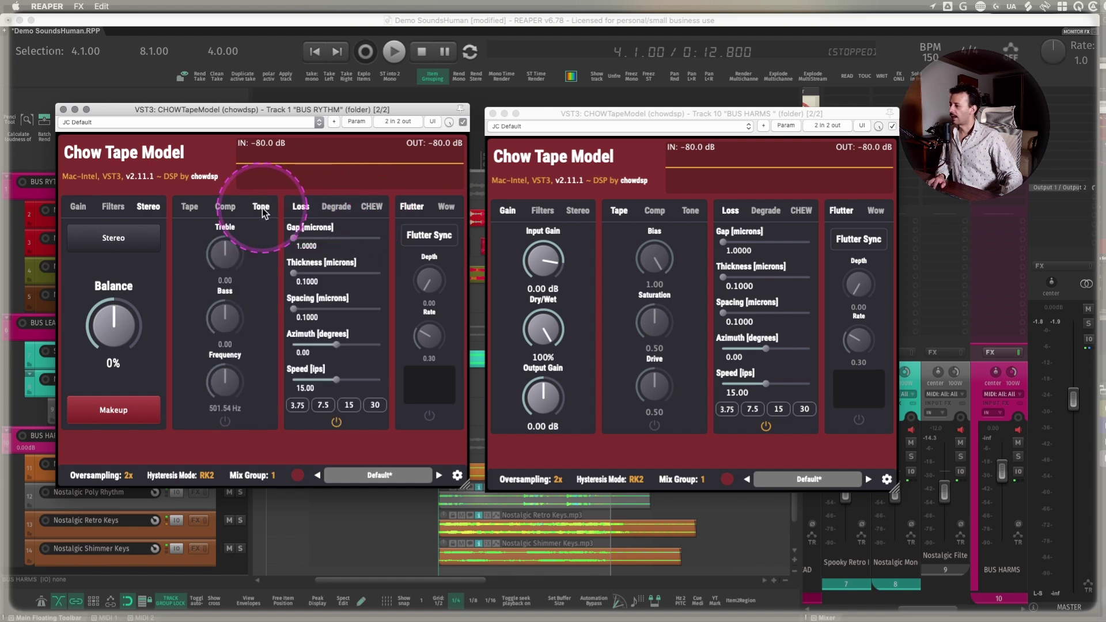
pyautogui.click(261, 207)
# Save BUS RYTHM's Chow Tape settings as the default preset 'JC Default'.
pyautogui.click(224, 206)
pyautogui.click(334, 121)
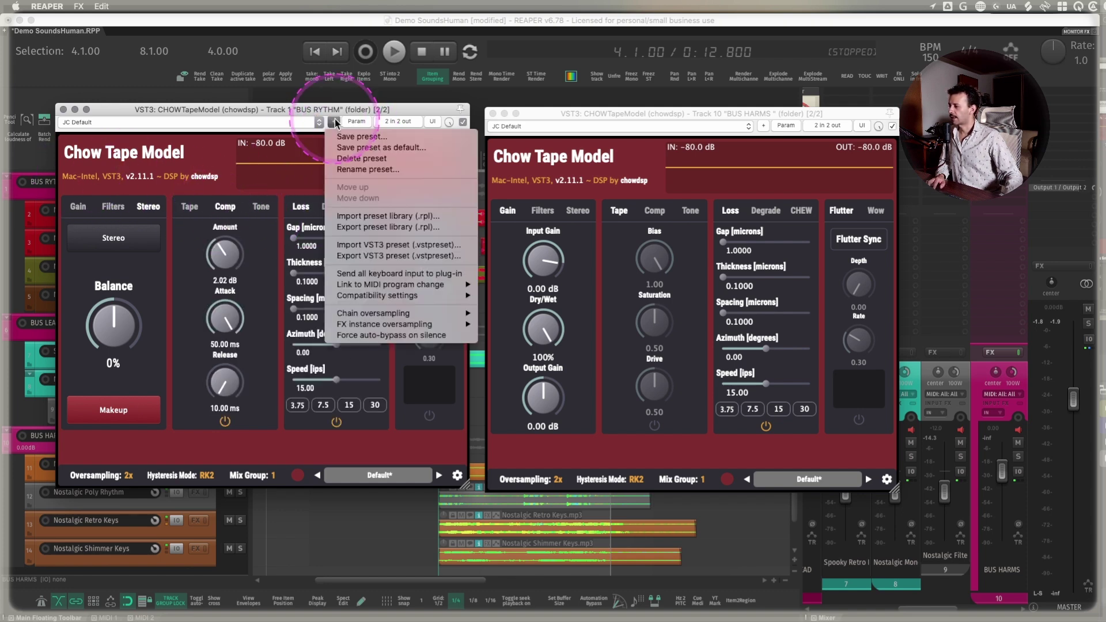
pyautogui.click(344, 148)
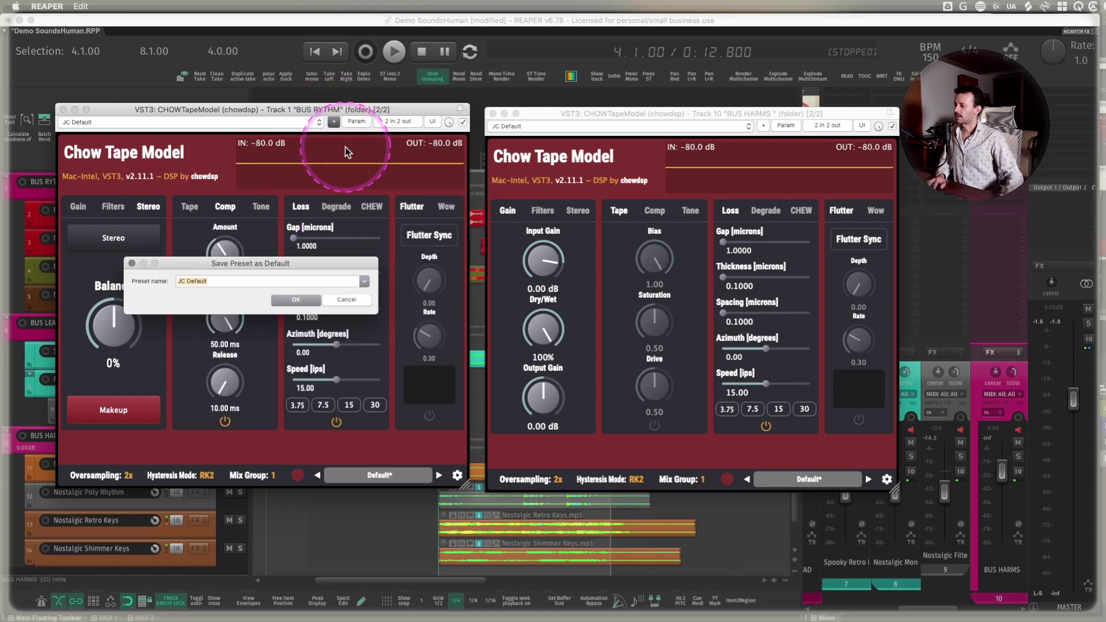
pyautogui.click(314, 304)
# Add CHOWTapeModel to the selected tracks and open the BUS RYTHM plugin window further left.
pyautogui.click(194, 323)
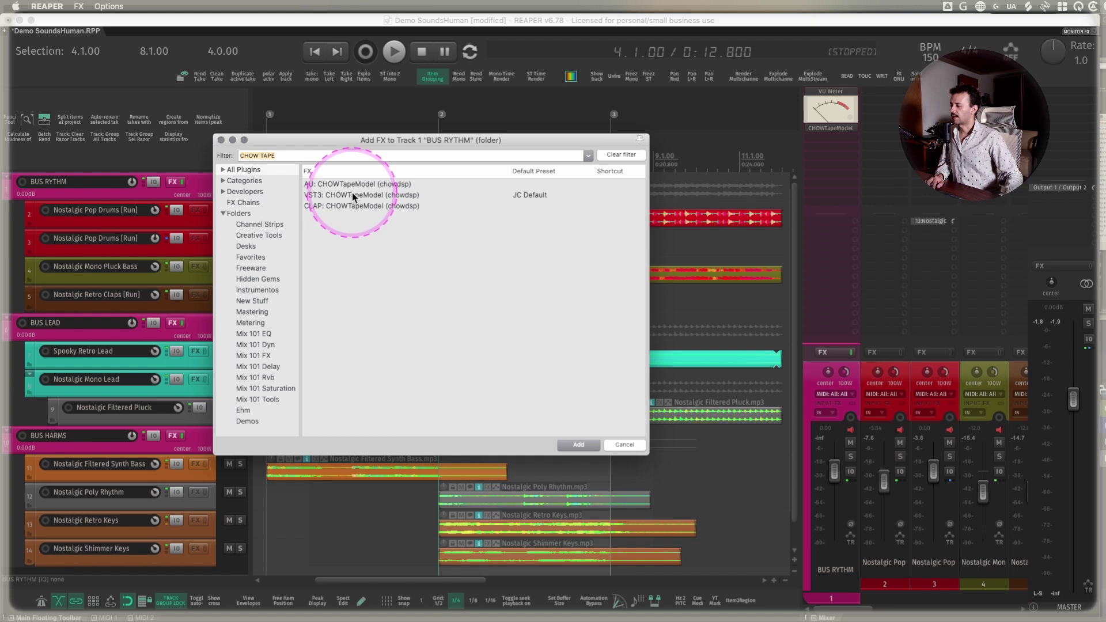
pyautogui.rightClick(352, 194)
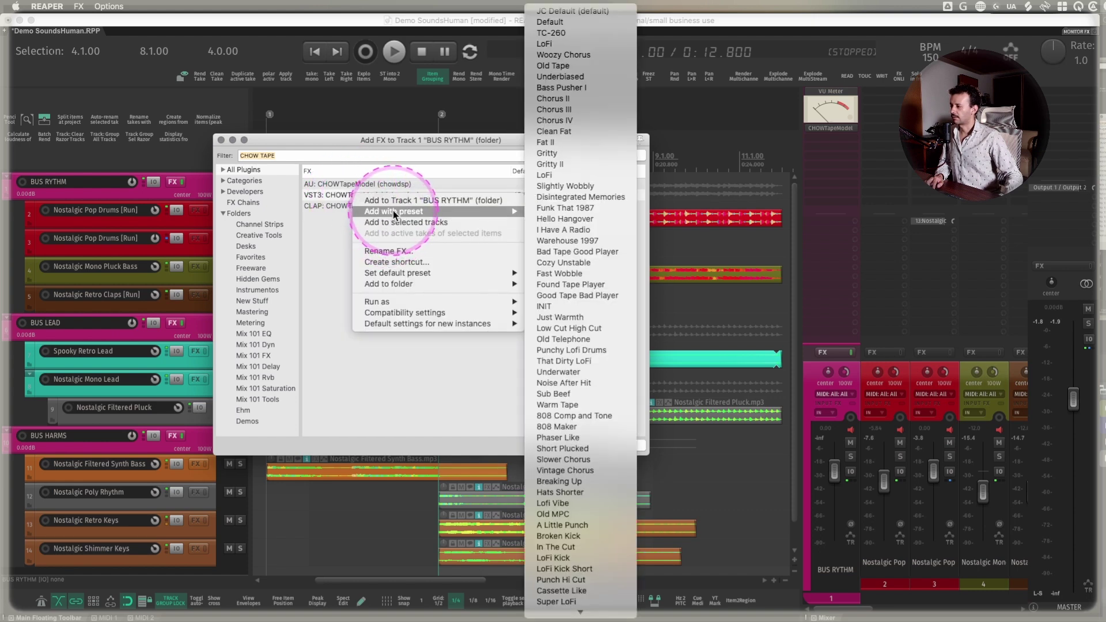
pyautogui.rightClick(393, 202)
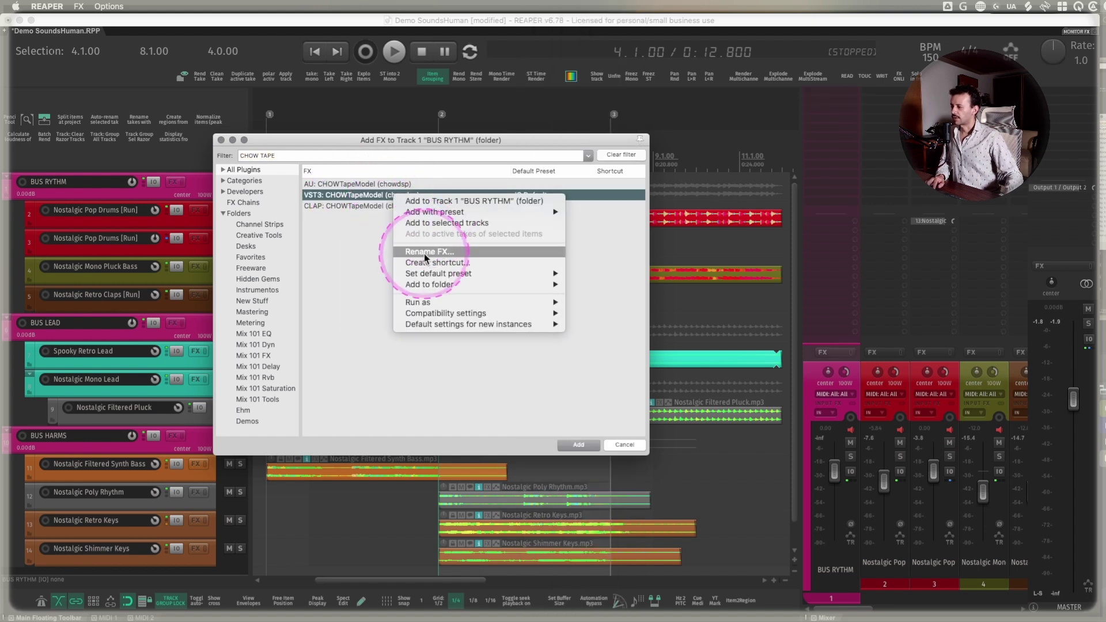
pyautogui.click(444, 223)
pyautogui.click(836, 89)
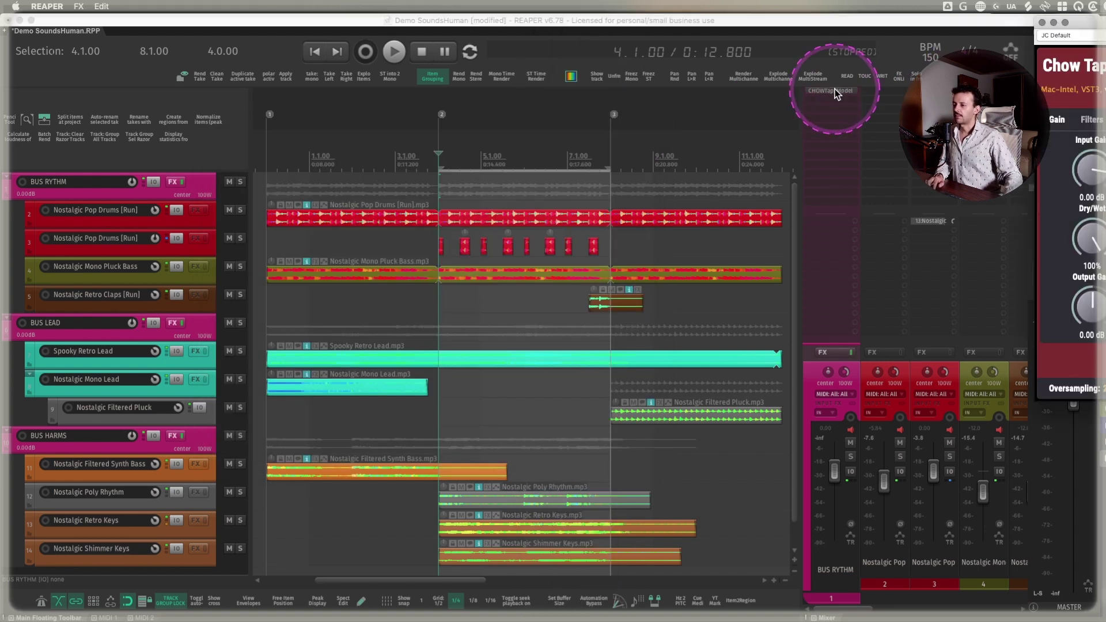
pyautogui.moveTo(1095, 27); pyautogui.dragTo(236, 113)
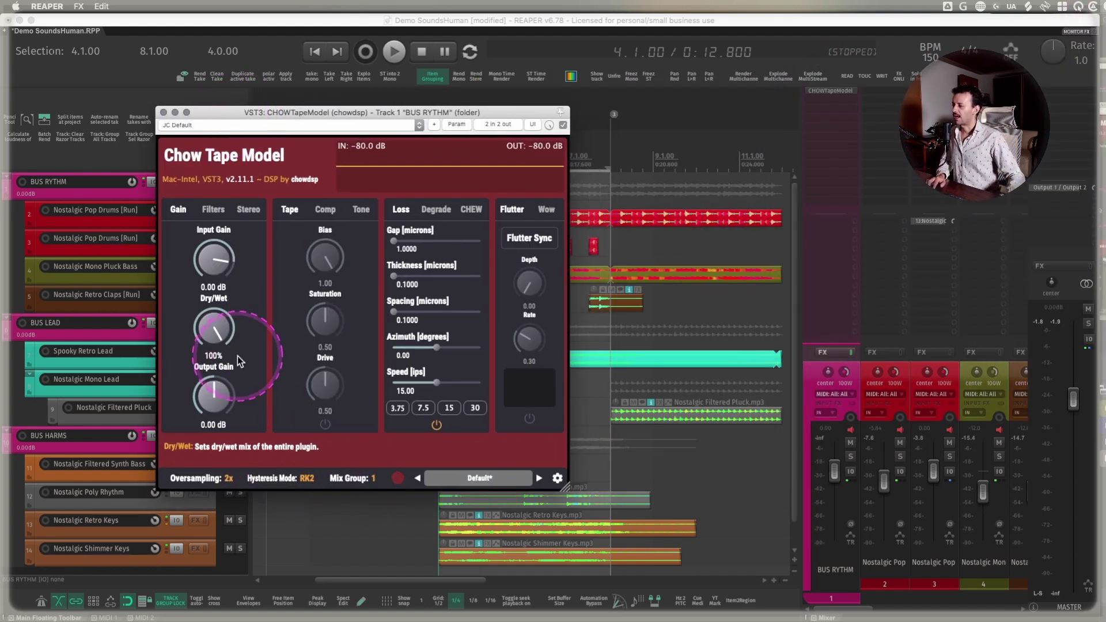
# During playback, dial in 5.53 dB amount, 18.02 ms attack, 10.67 ms release and 7.5 ips speed.
pyautogui.click(325, 209)
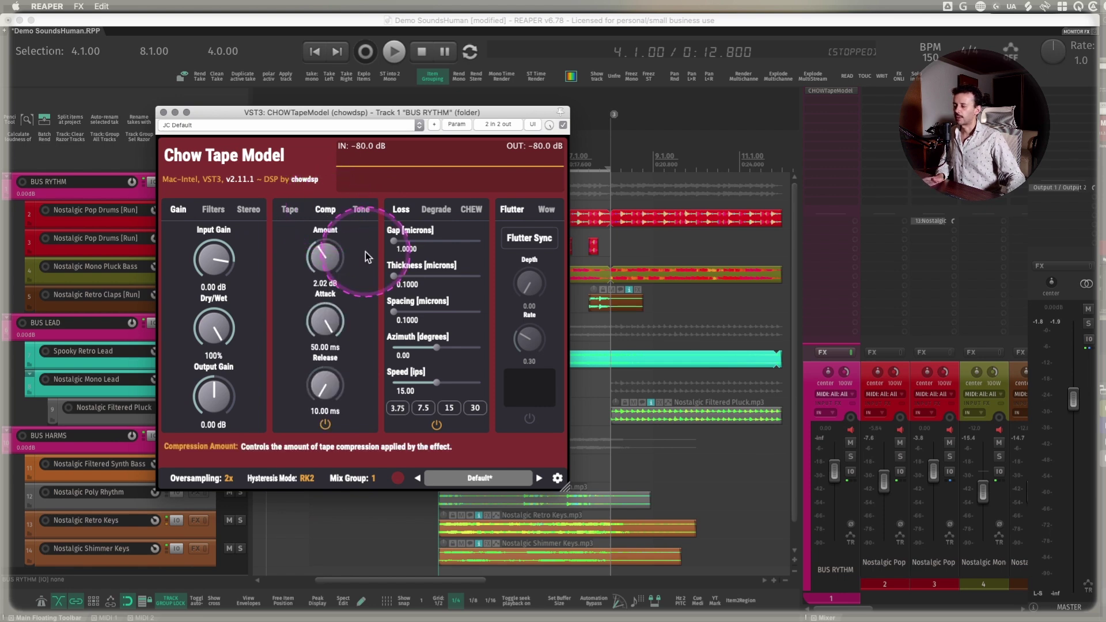
pyautogui.press('space')
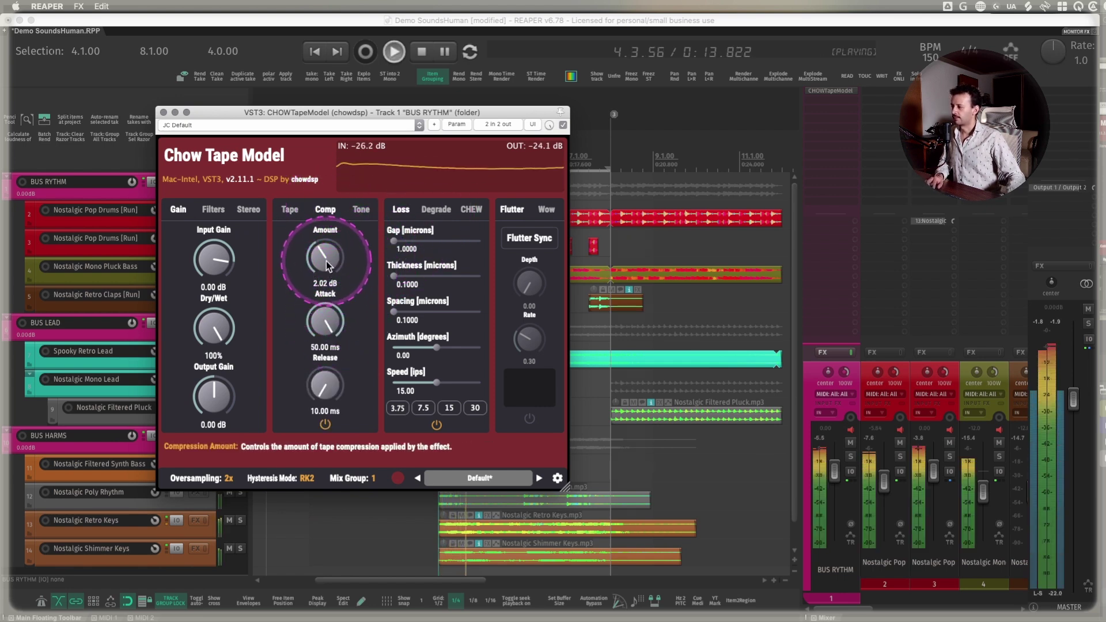
pyautogui.moveTo(326, 261); pyautogui.dragTo(325, 211)
pyautogui.moveTo(324, 319)
pyautogui.mouseDown()
pyautogui.moveTo(329, 402)
pyautogui.moveTo(324, 321)
pyautogui.mouseUp()
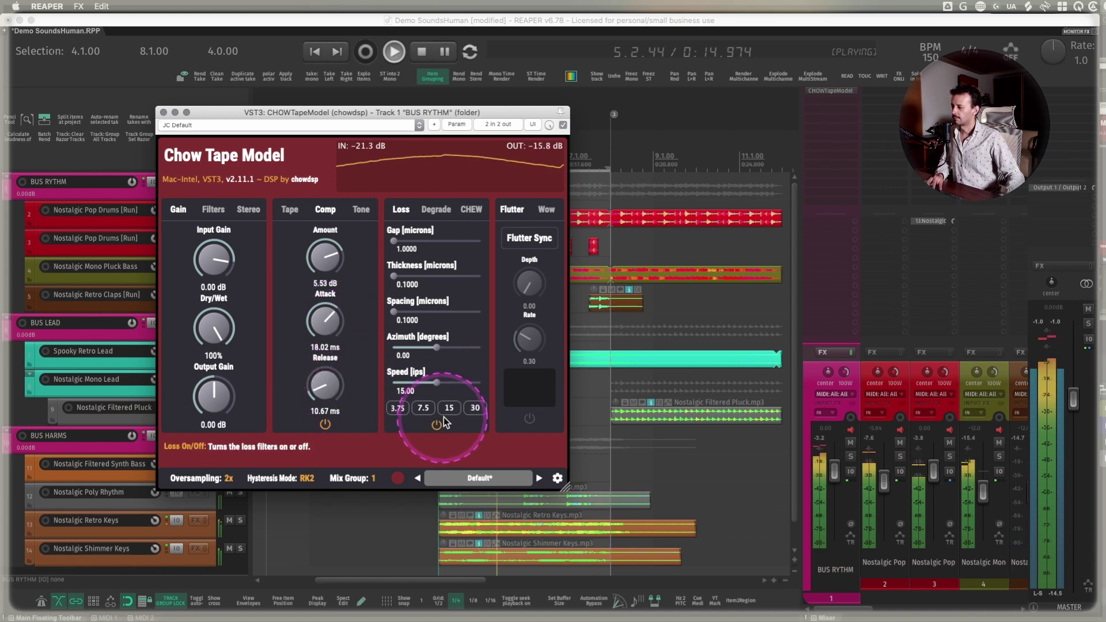
pyautogui.click(424, 409)
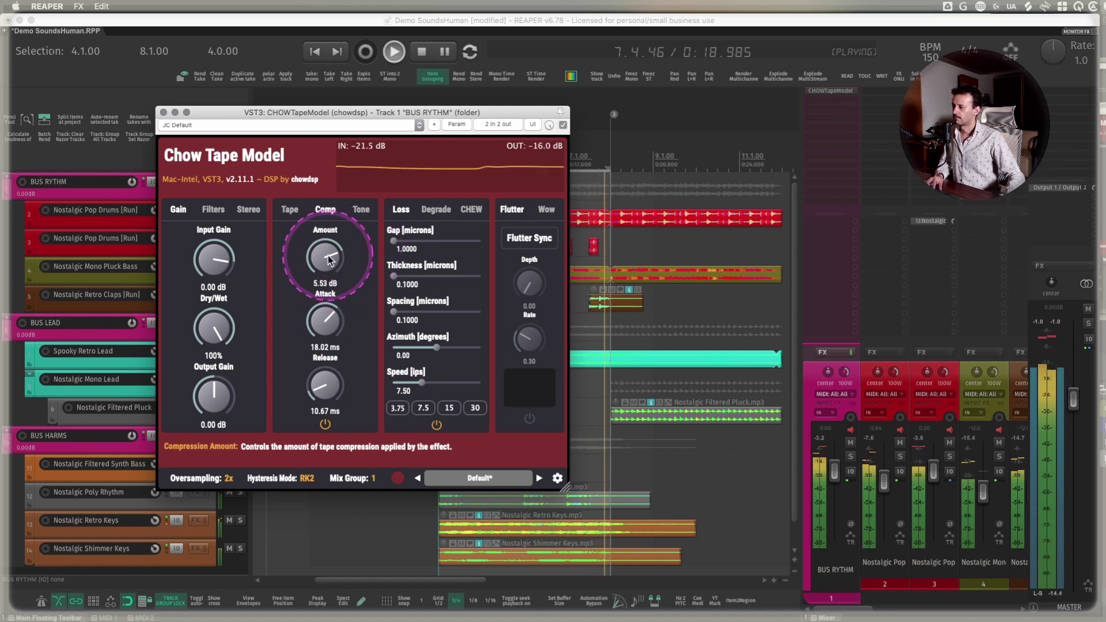
pyautogui.click(290, 210)
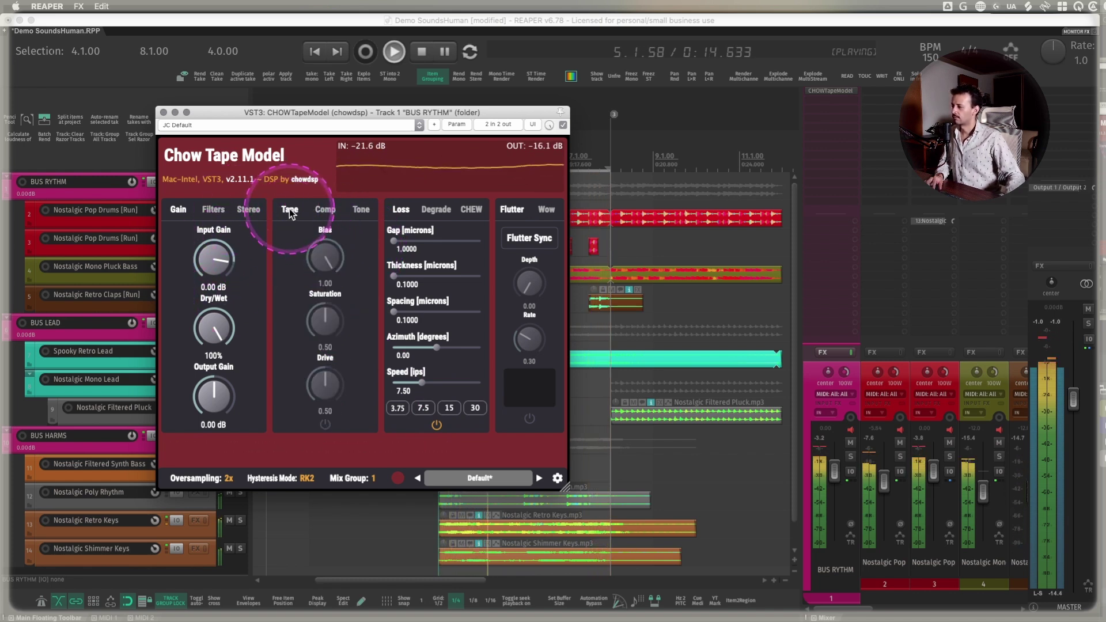
pyautogui.click(321, 212)
pyautogui.press('space')
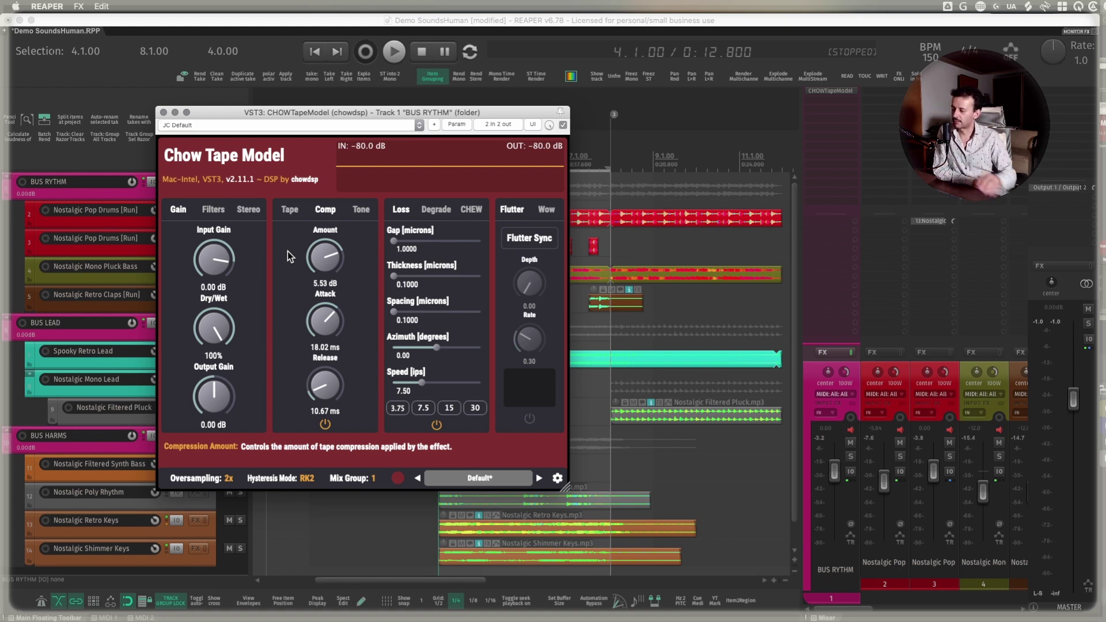
# Audition the NR4 and STN hysteresis modes of Chow Tape Model during playback.
pyautogui.click(307, 478)
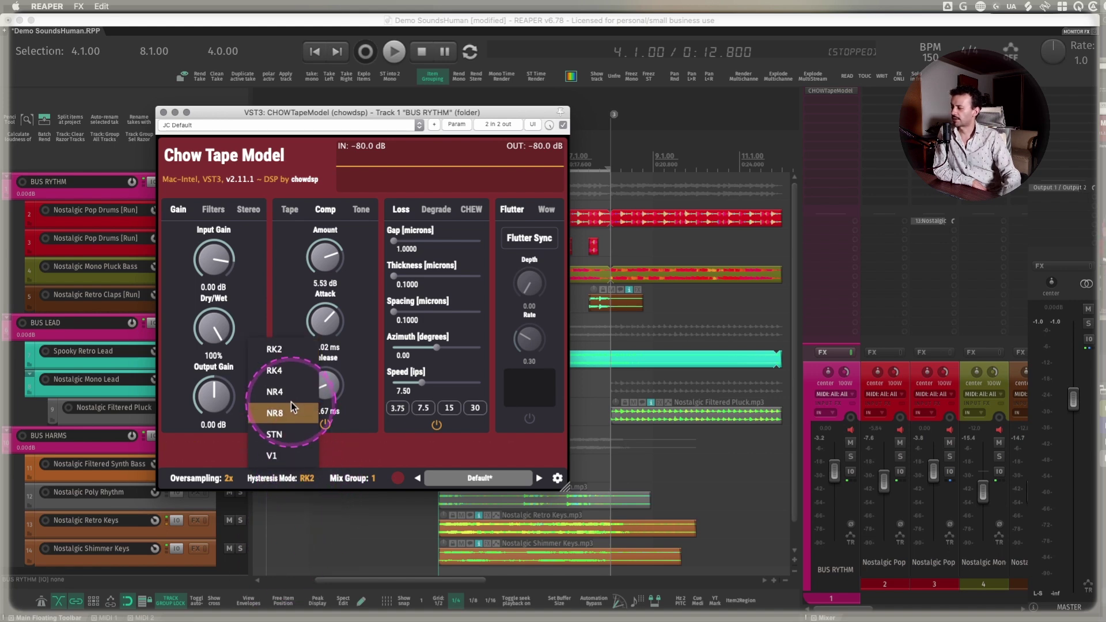
pyautogui.click(291, 387)
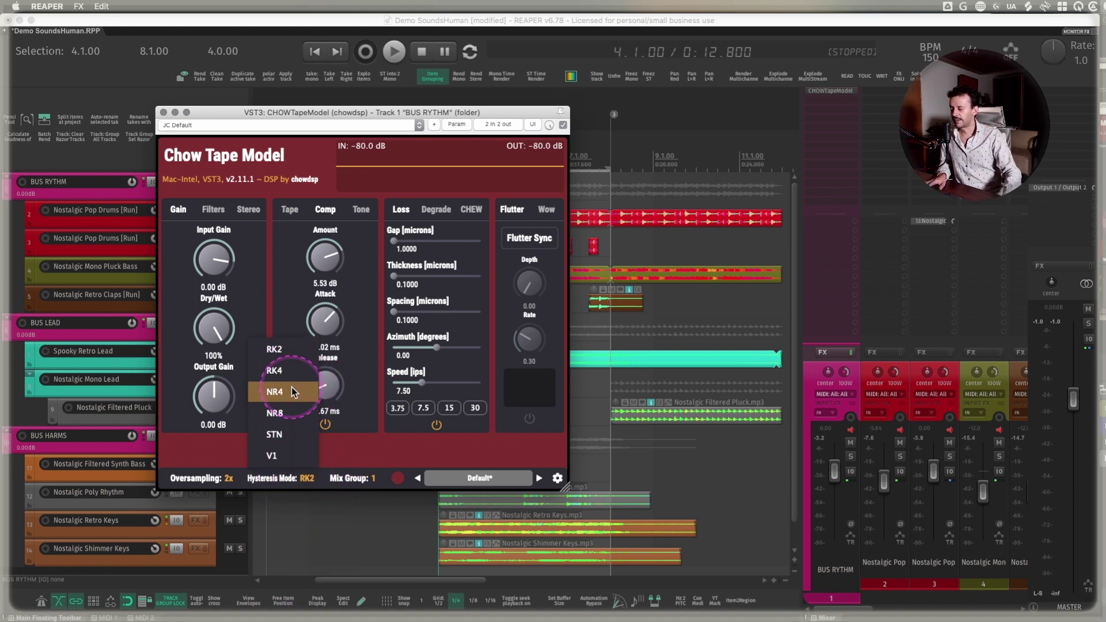
pyautogui.press('space')
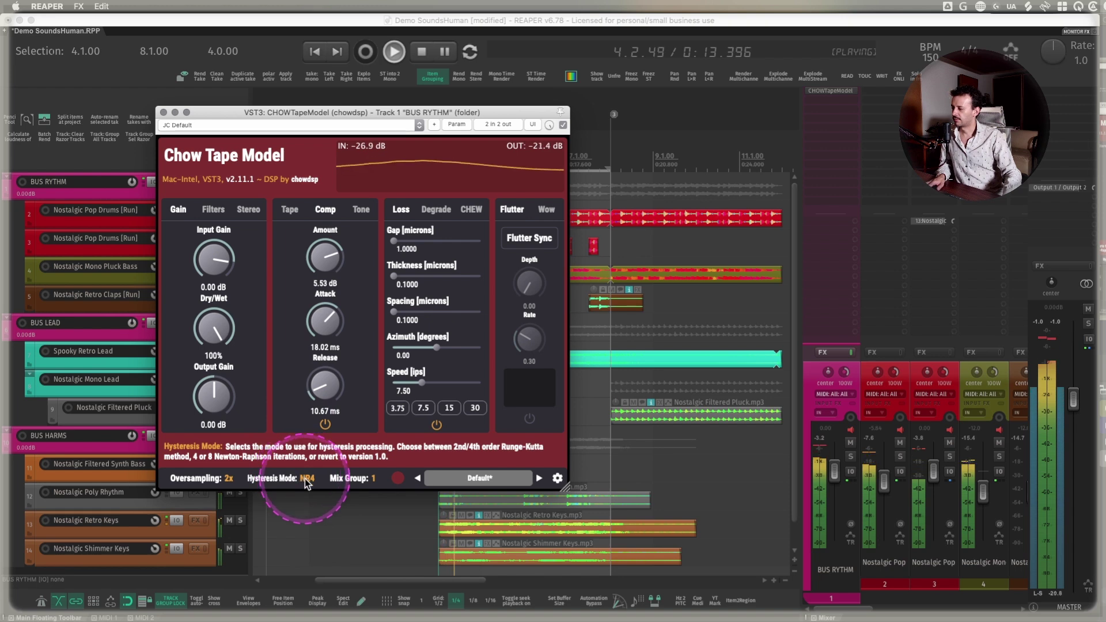
pyautogui.click(305, 479)
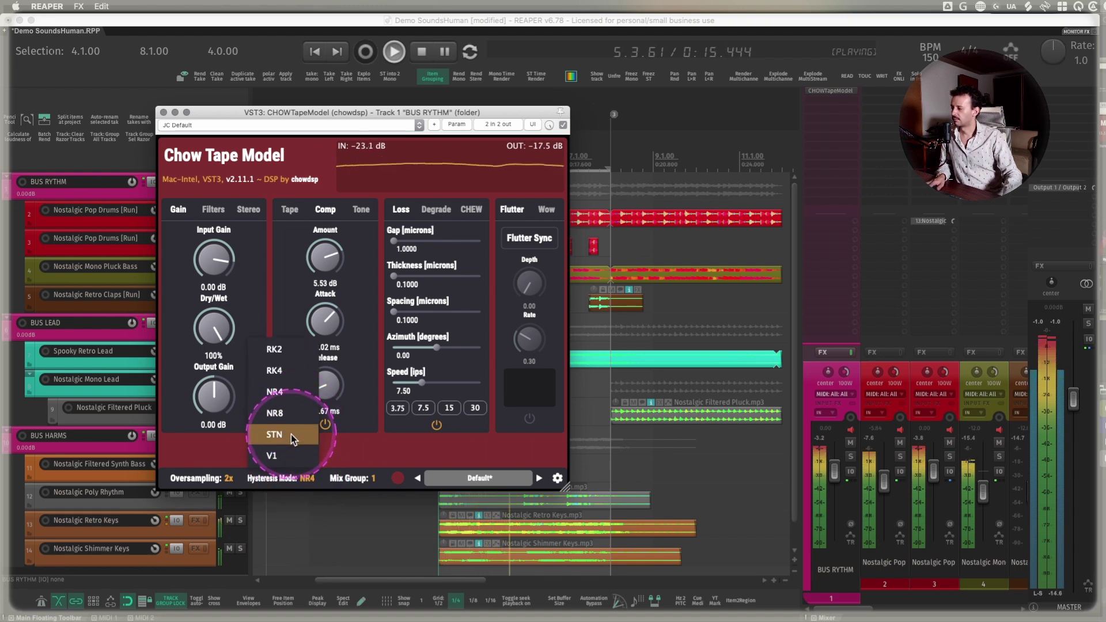
pyautogui.click(292, 434)
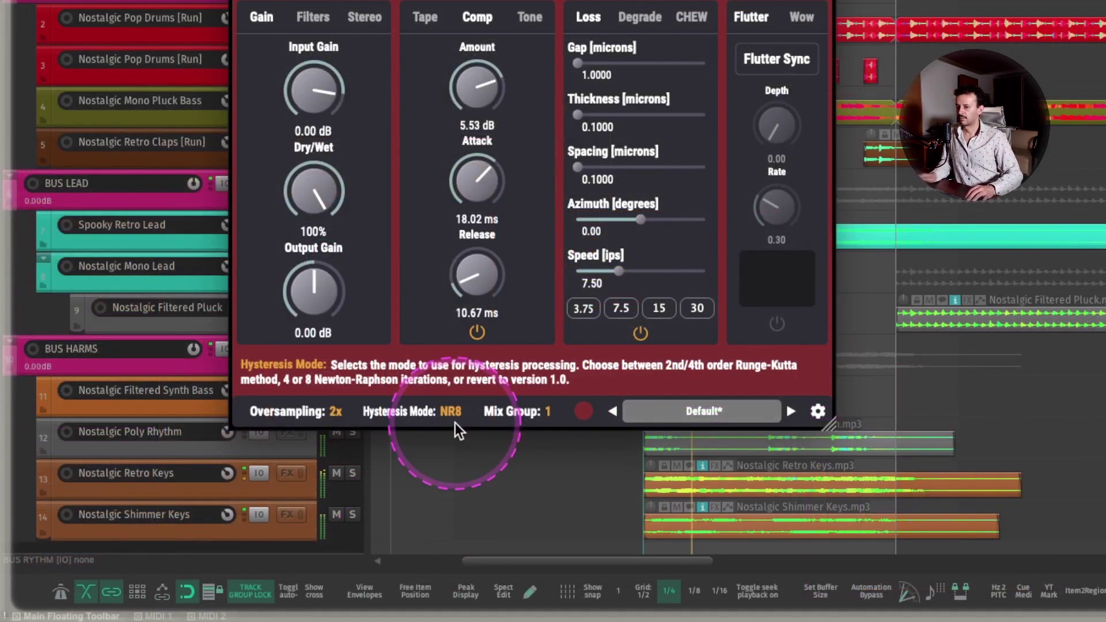
pyautogui.scroll(1, 456, 429)
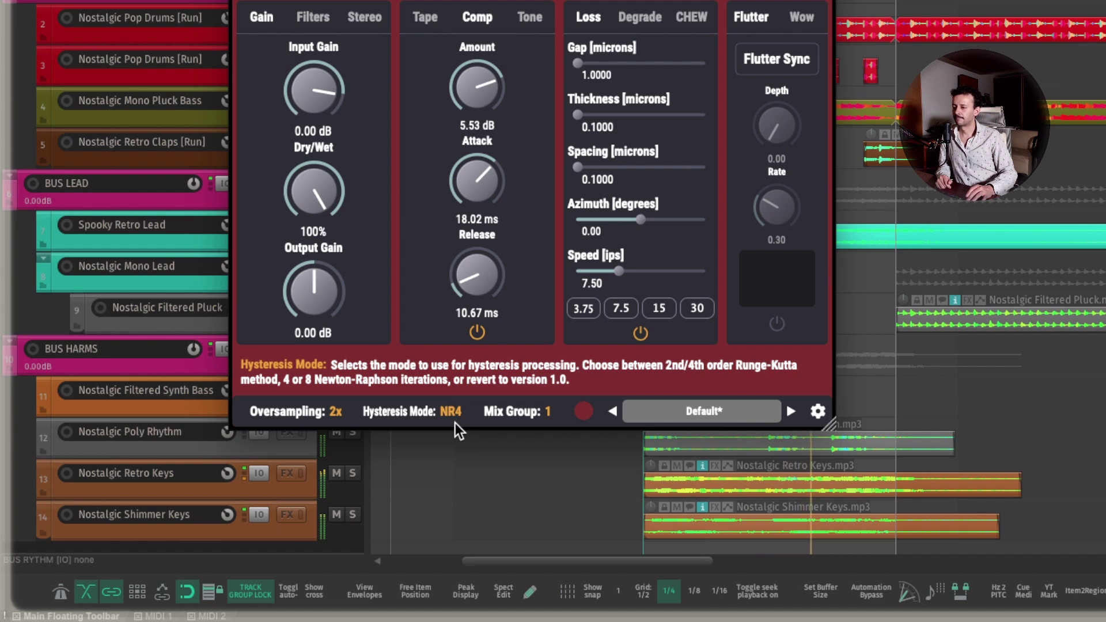
pyautogui.scroll(1, 456, 429)
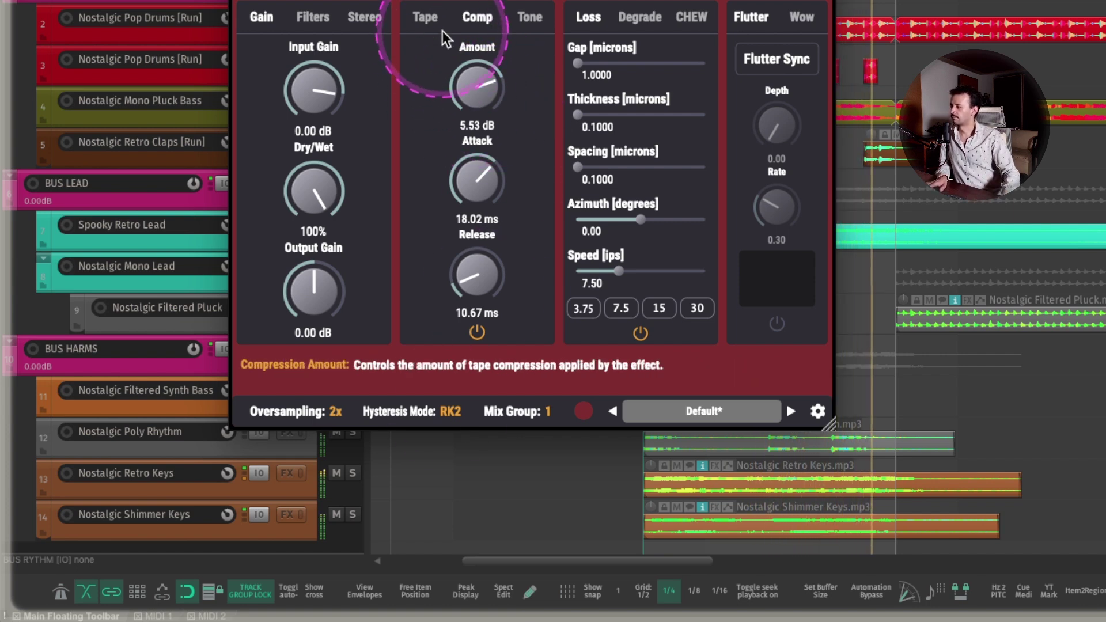
# Turn tape processing on in the Tape settings and compare RK4 with neighbouring hysteresis modes.
pyautogui.click(428, 18)
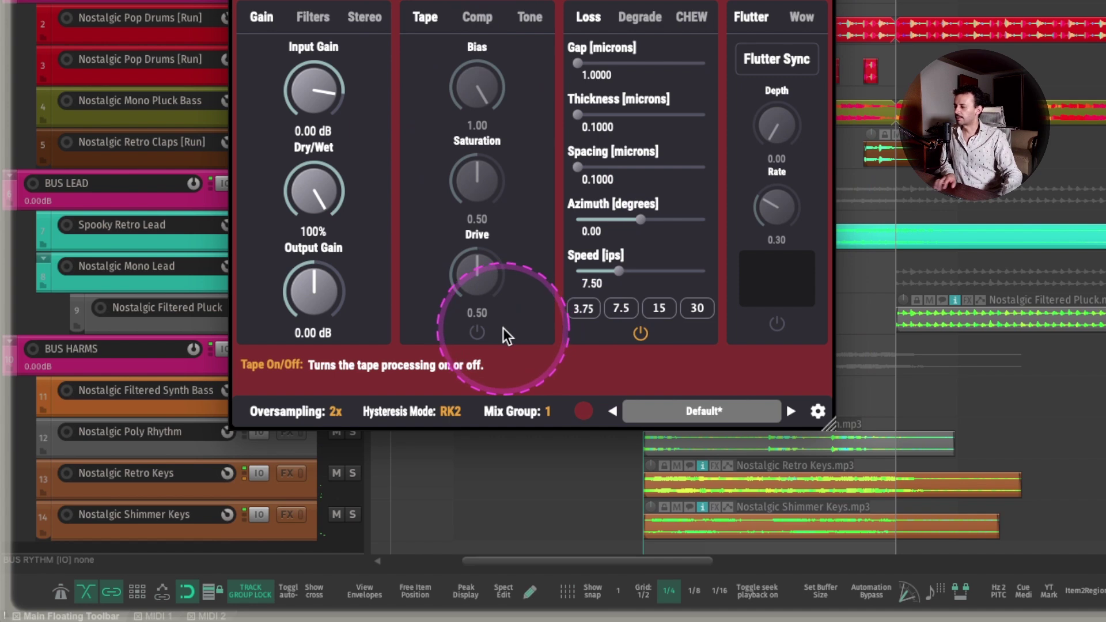
pyautogui.click(477, 333)
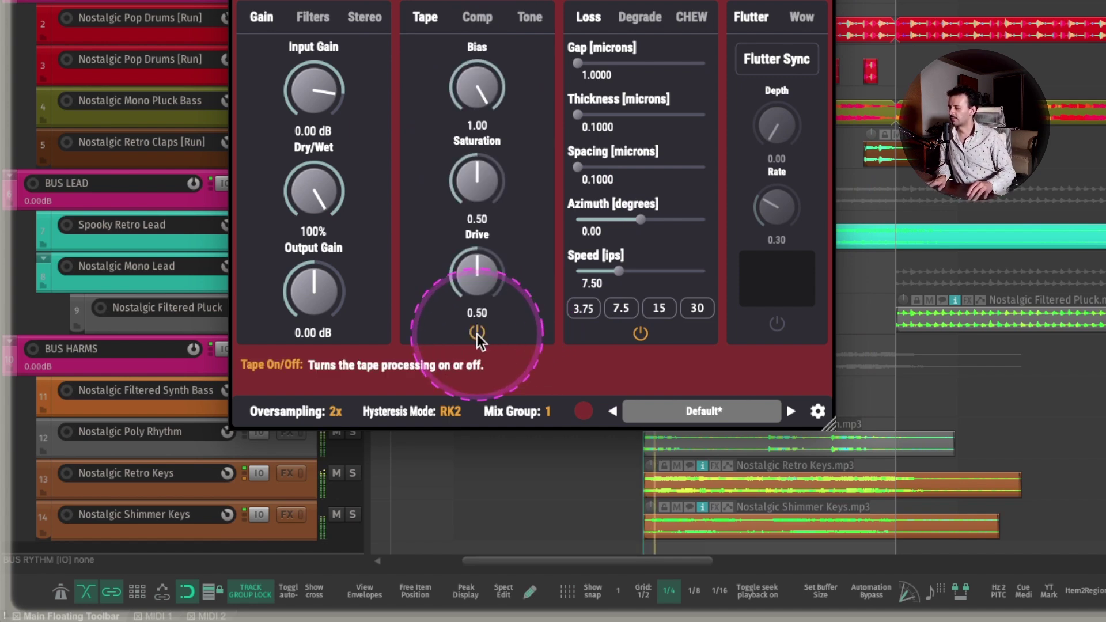
pyautogui.click(452, 410)
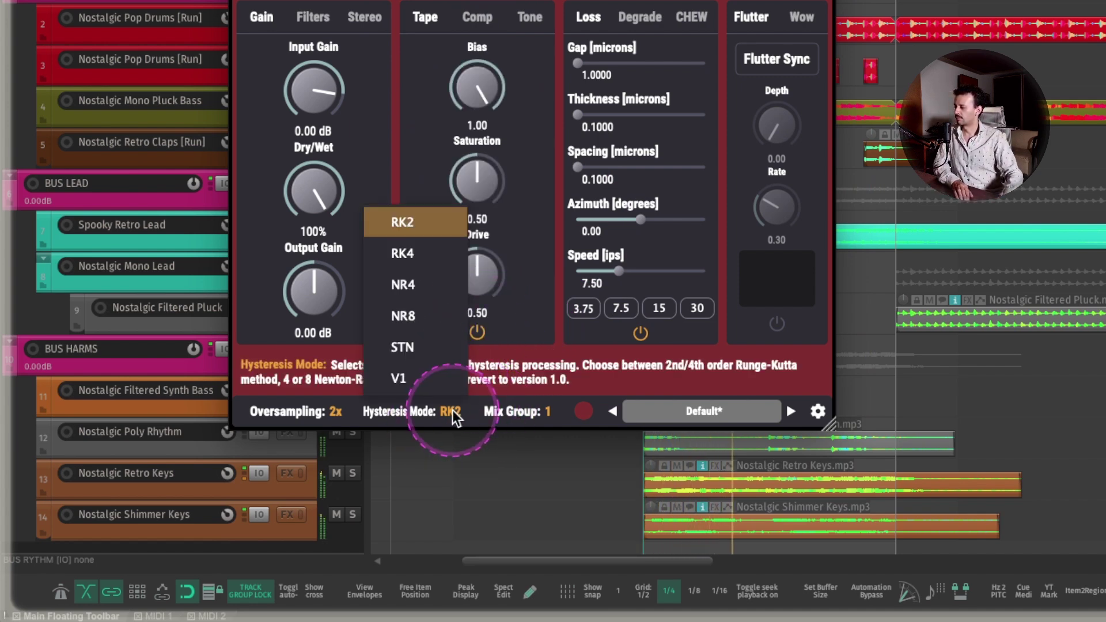
pyautogui.click(409, 253)
pyautogui.press('Down')
pyautogui.press('Down')
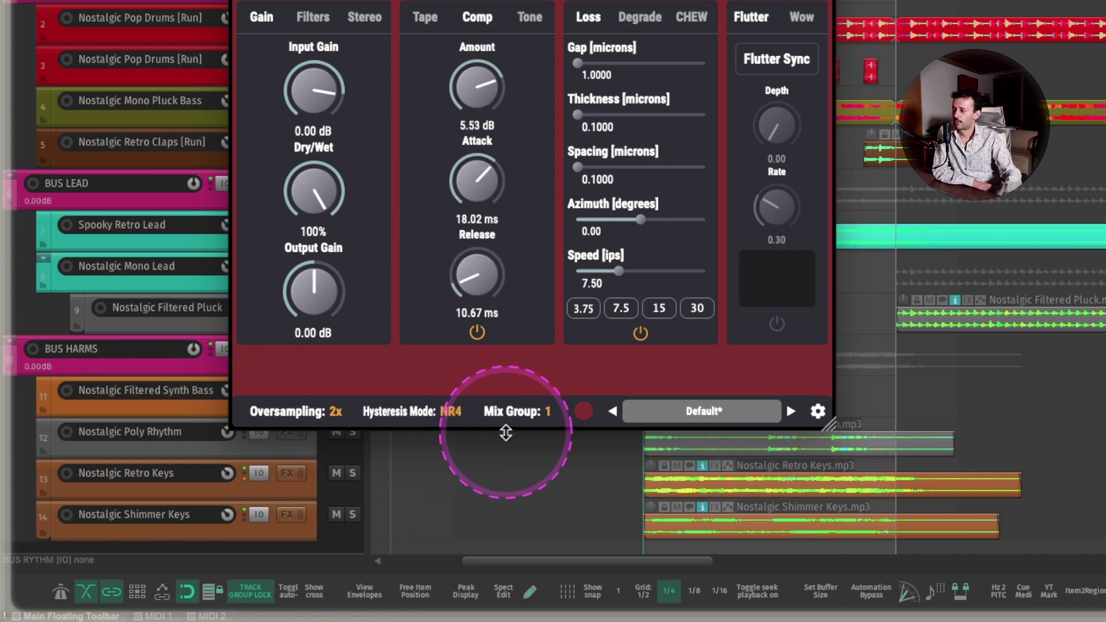
# Close Chow Tape Model, zoom out, and select the Nostalgic Filtered Synth Bass item.
pyautogui.press('Escape')
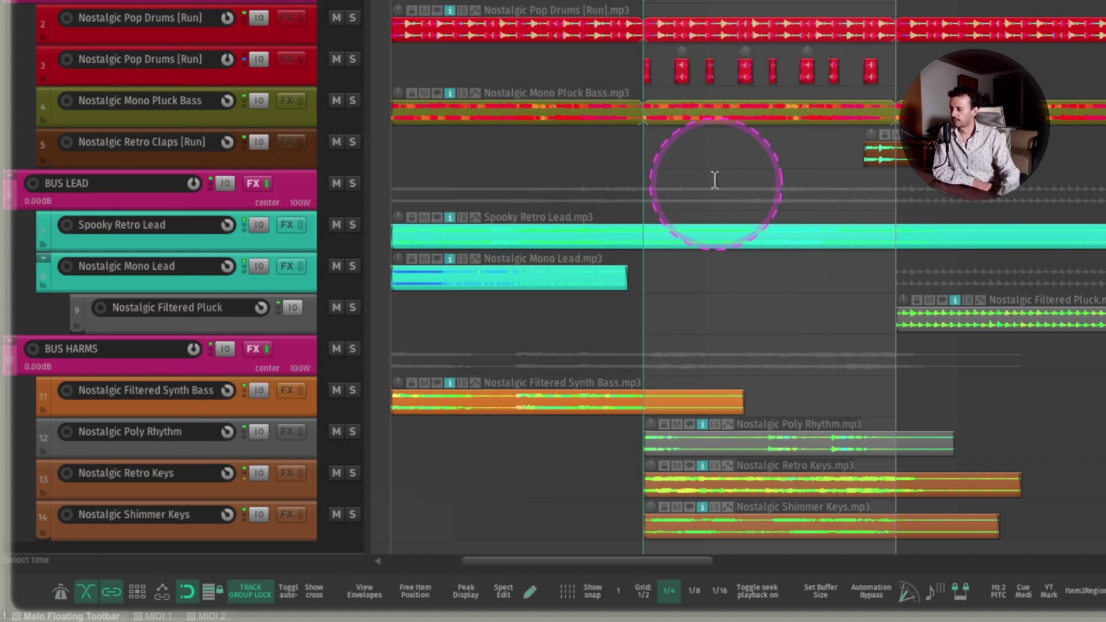
pyautogui.scroll(-4, 719, 178)
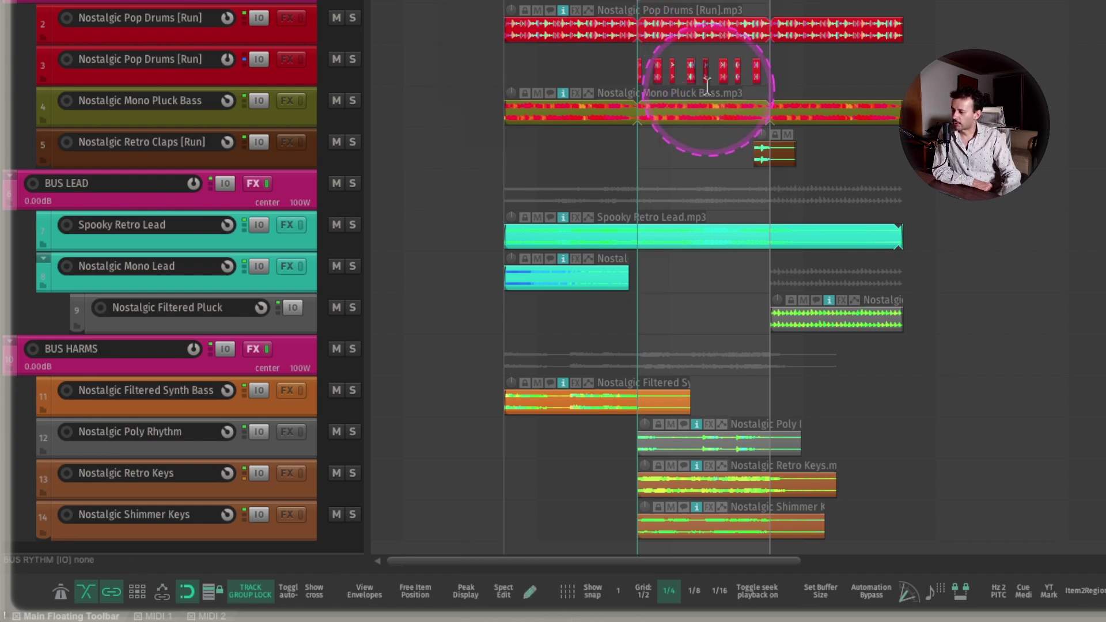
pyautogui.click(598, 405)
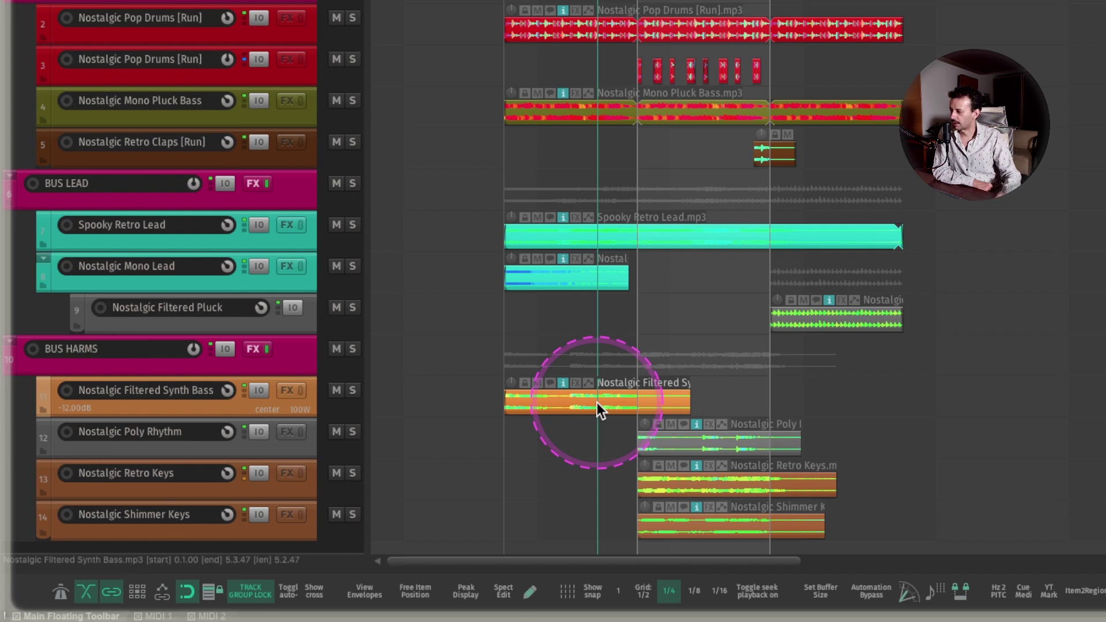
pyautogui.click(606, 196)
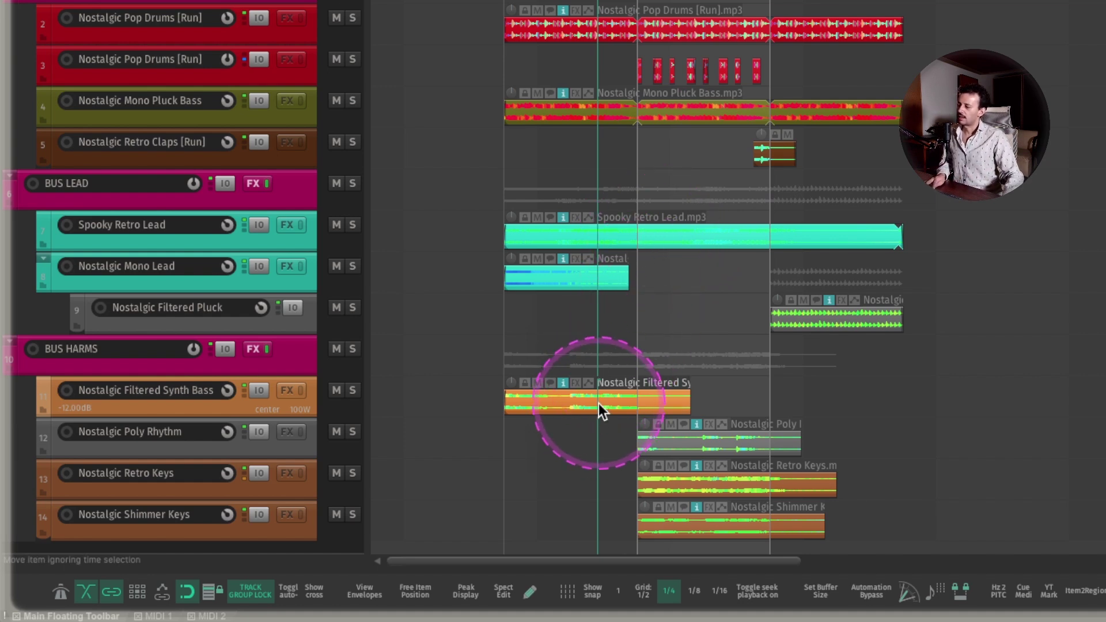
pyautogui.click(568, 399)
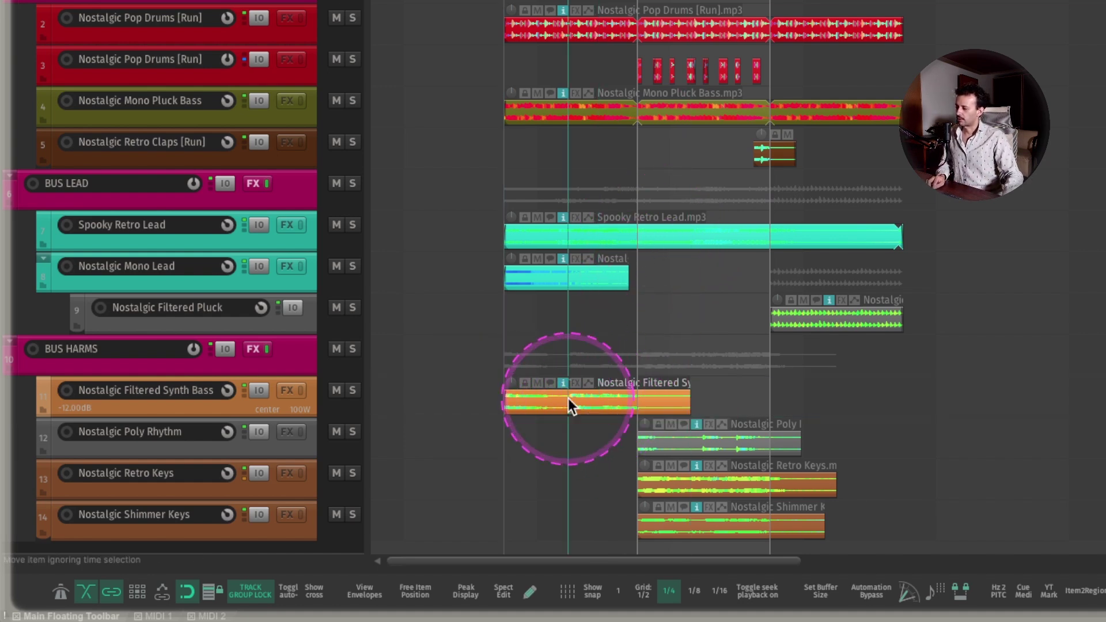
# Zoom to the bass item and load AU: RX 10 Spectral De-noise as a take FX.
pyautogui.press('z')
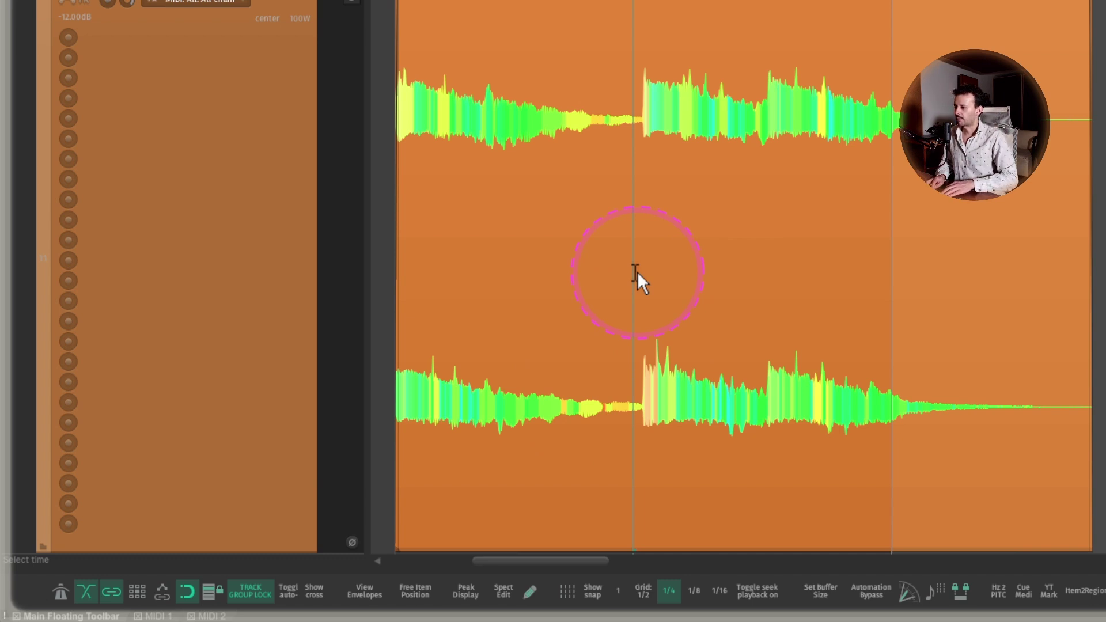
pyautogui.hotkey('shift', 'e')
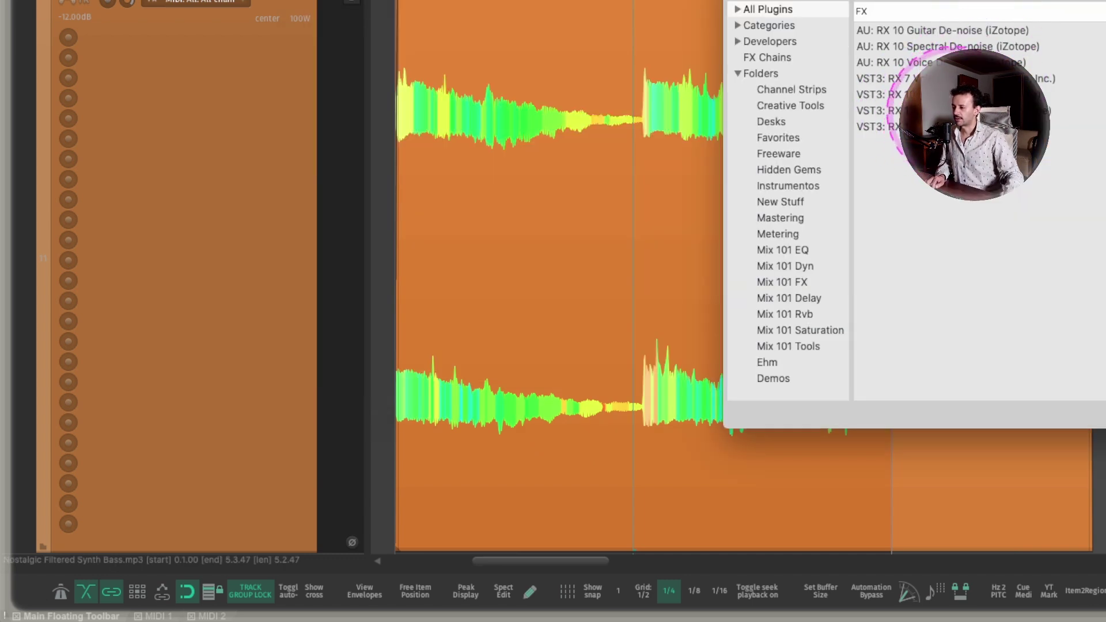
pyautogui.doubleClick(917, 46)
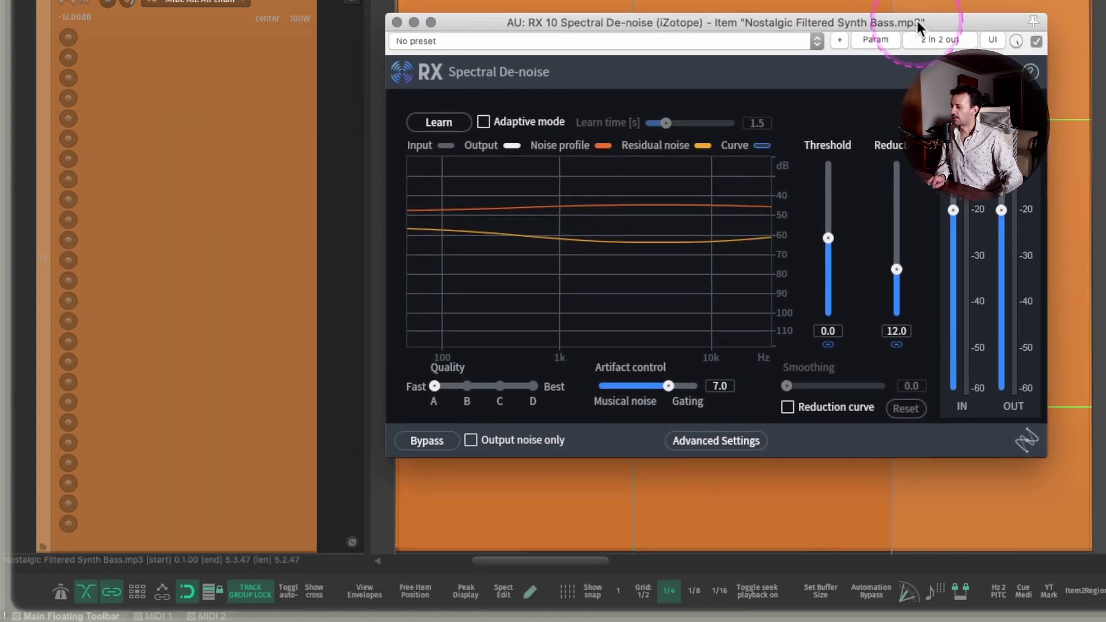
# Set Spectral De-noise to Adaptive mode, quality B, reduction 33.0 and threshold -3.2.
pyautogui.click(488, 123)
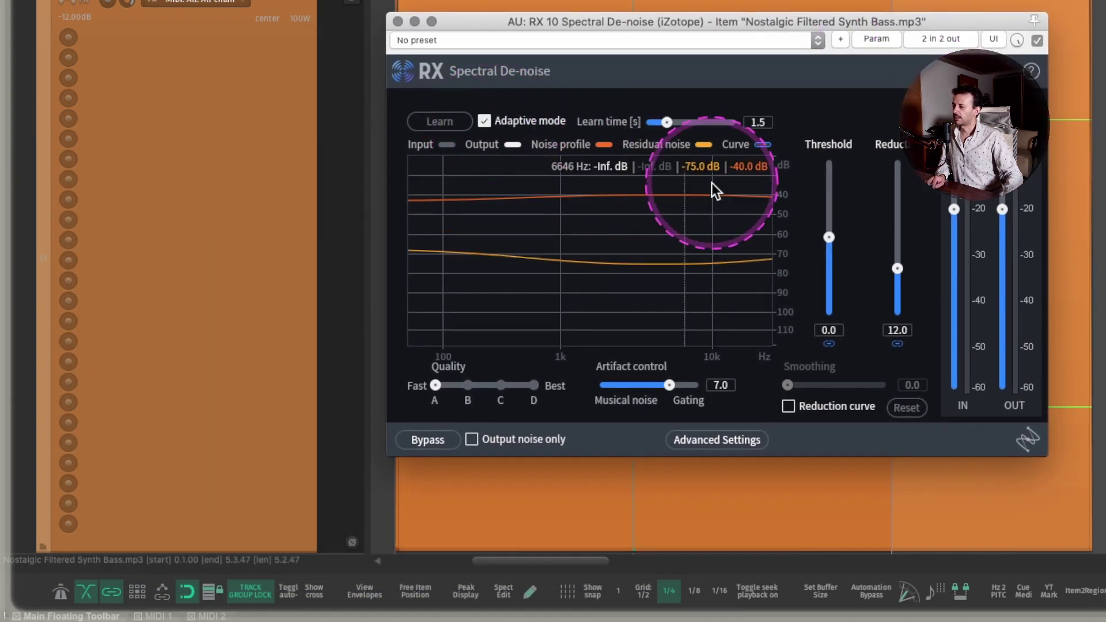
pyautogui.click(468, 385)
pyautogui.click(898, 225)
pyautogui.moveTo(898, 224); pyautogui.dragTo(898, 188)
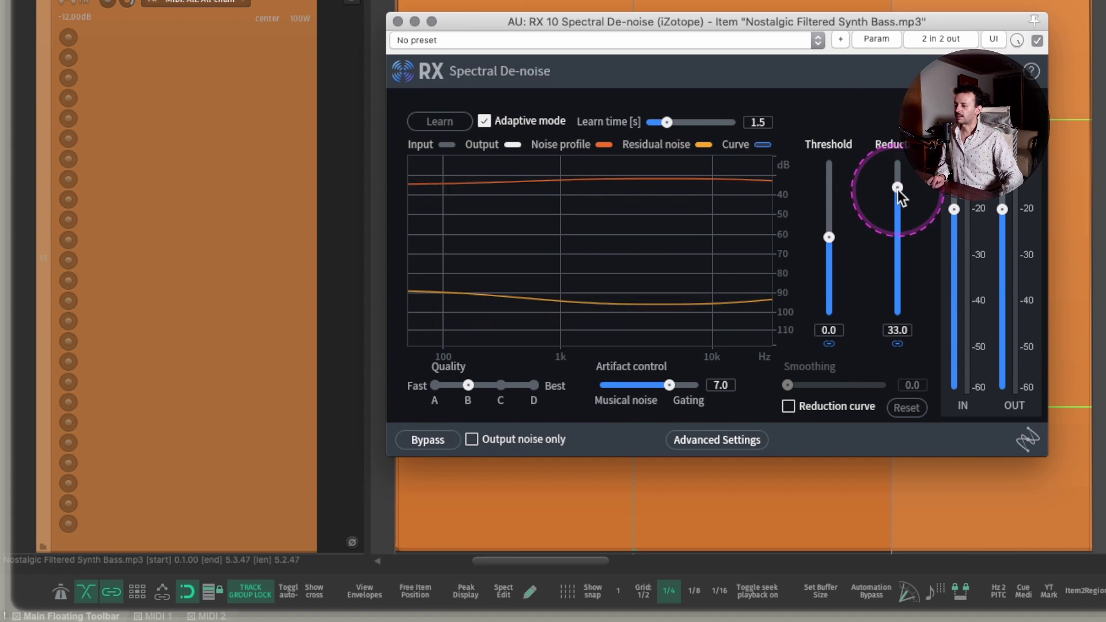
pyautogui.moveTo(829, 237); pyautogui.dragTo(830, 280)
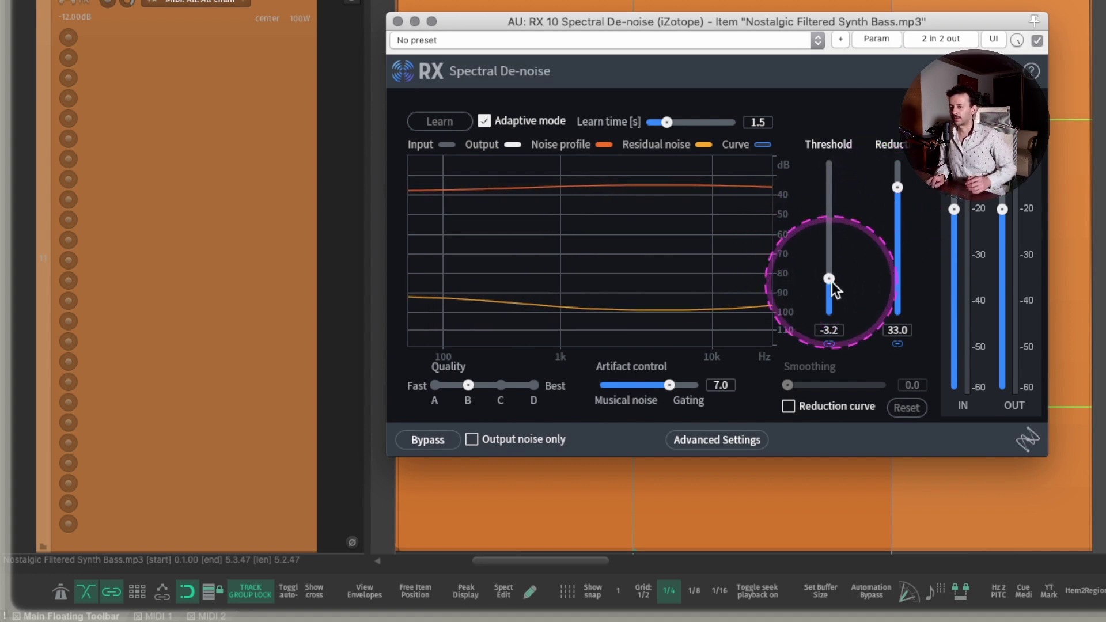